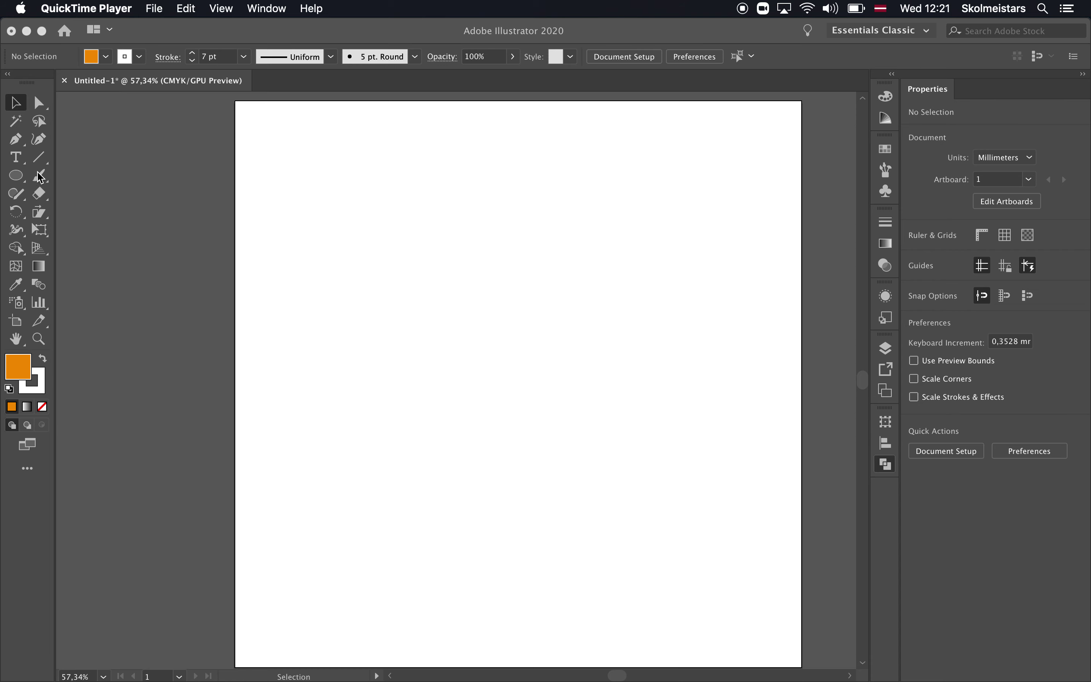
- Bring Illustrator to the front and browse the Object menu without choosing anything
{"action": "left_click", "coordinate": [111, 190]}
{"action": "left_click", "coordinate": [187, 9]}
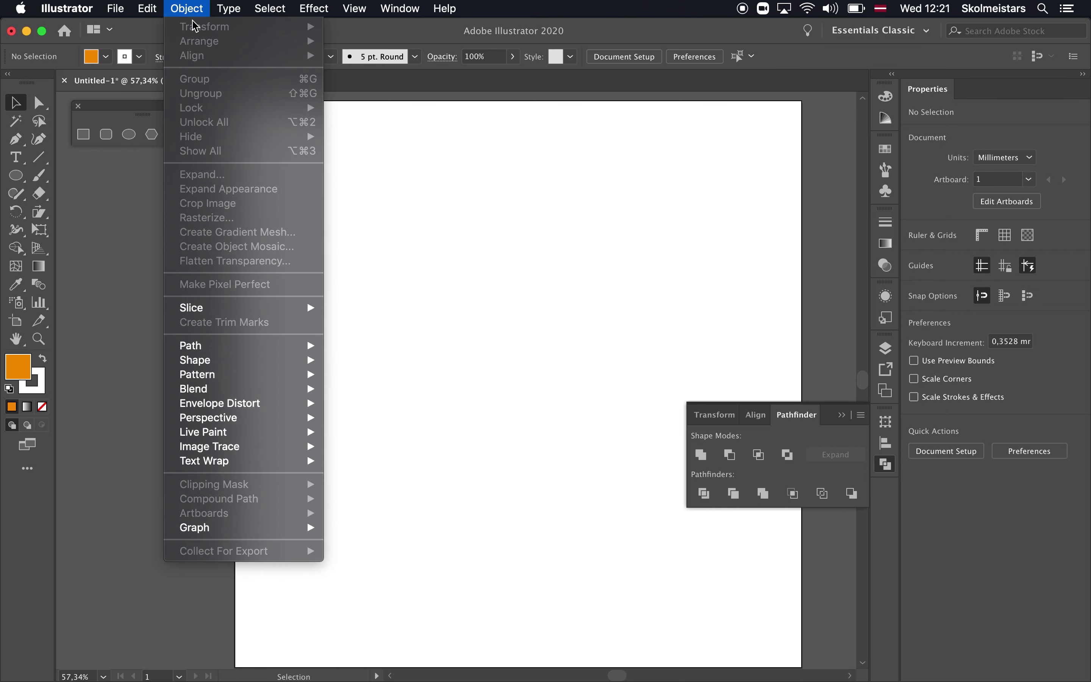
{"action": "left_click", "coordinate": [113, 220]}
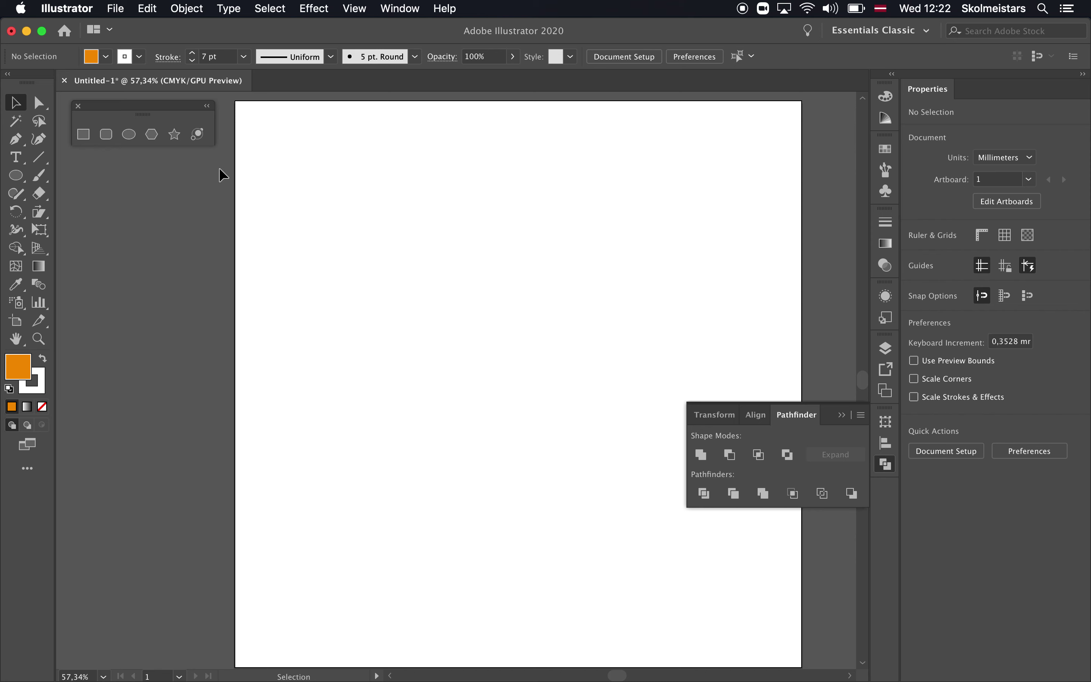
- Draw a roughly 32 mm circle with no stroke, plus a wide flat ellipse below it
{"action": "left_click", "coordinate": [129, 134]}
{"action": "left_click_drag", "start_coordinate": [380, 248], "coordinate": [442, 310]}
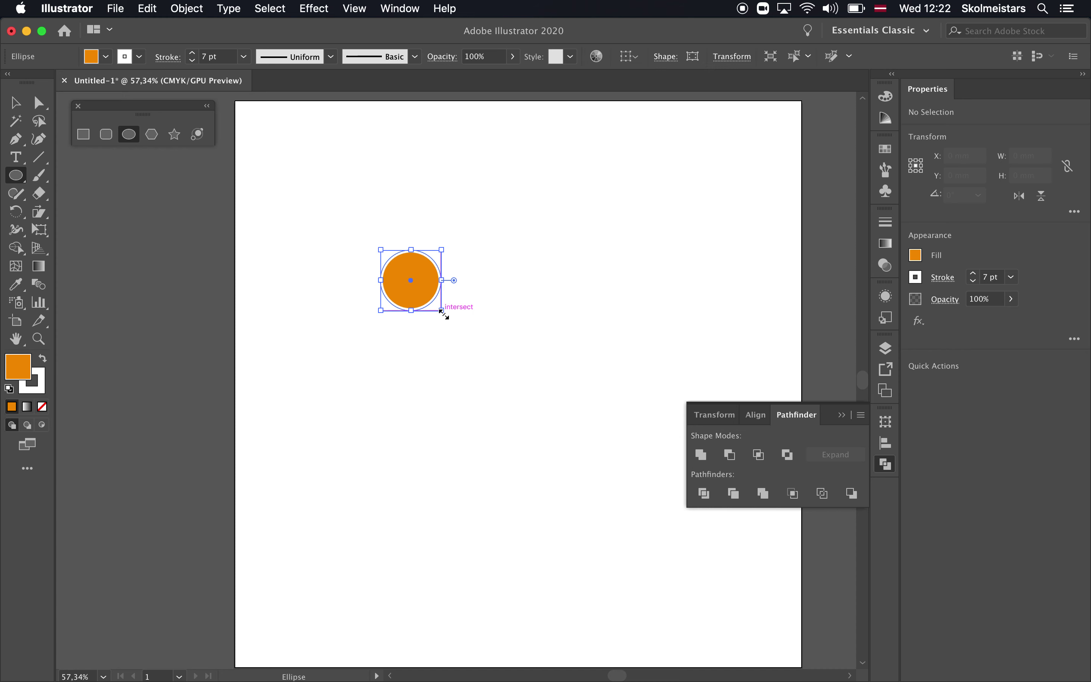
{"action": "left_click", "coordinate": [139, 57]}
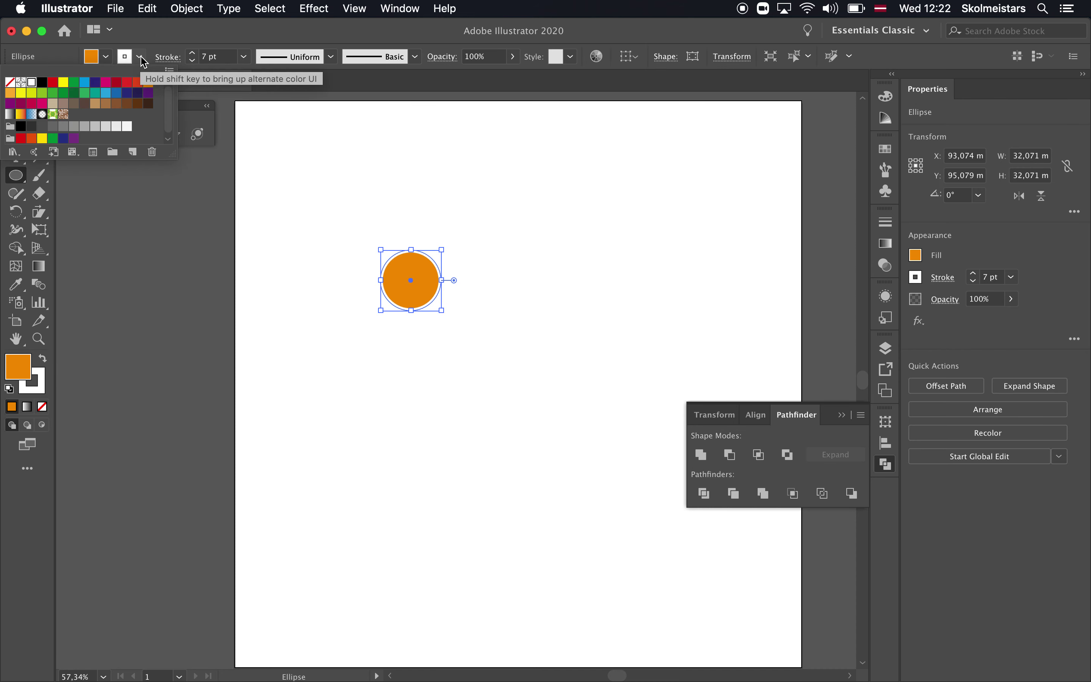
{"action": "left_click", "coordinate": [10, 81]}
{"action": "left_click", "coordinate": [199, 36]}
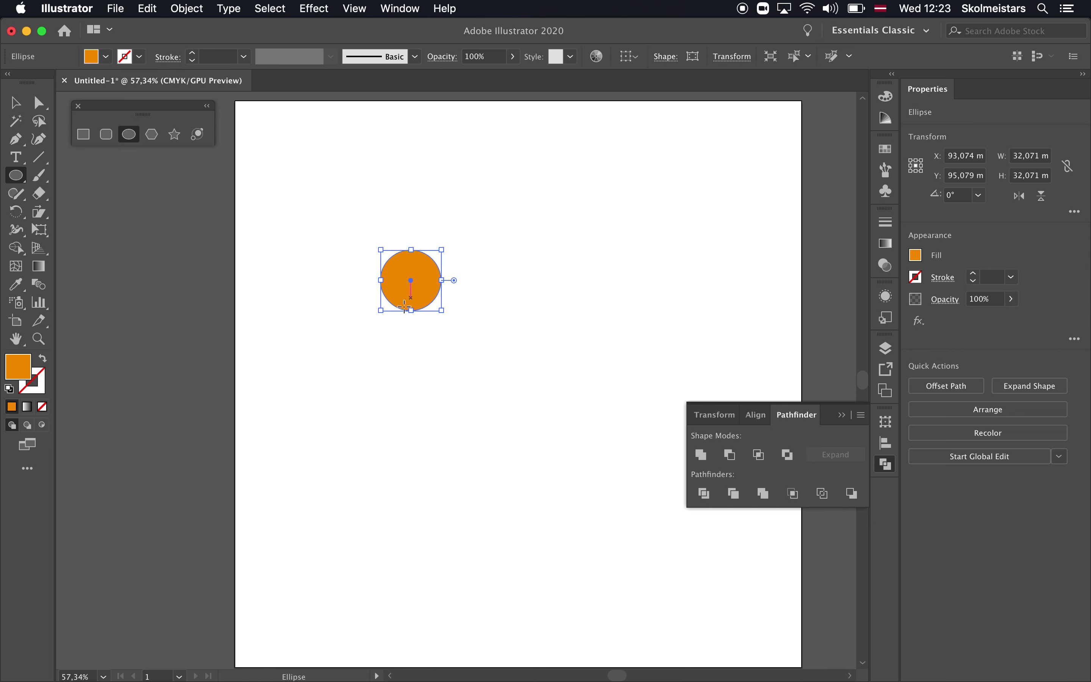
{"action": "mouse_move", "coordinate": [309, 402]}
{"action": "left_mouse_down"}
{"action": "mouse_move", "coordinate": [442, 429]}
{"action": "mouse_move", "coordinate": [419, 440]}
{"action": "left_mouse_up"}
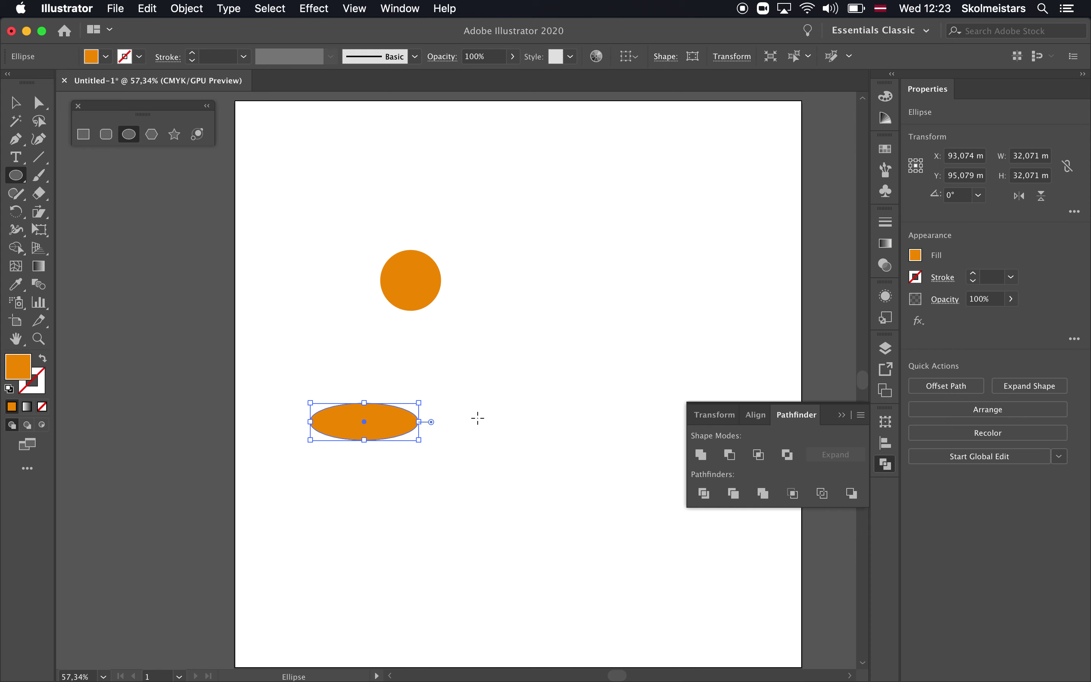
- Duplicate the flat ellipse just below the original and rotate the copy upright
{"action": "left_click", "coordinate": [15, 103]}
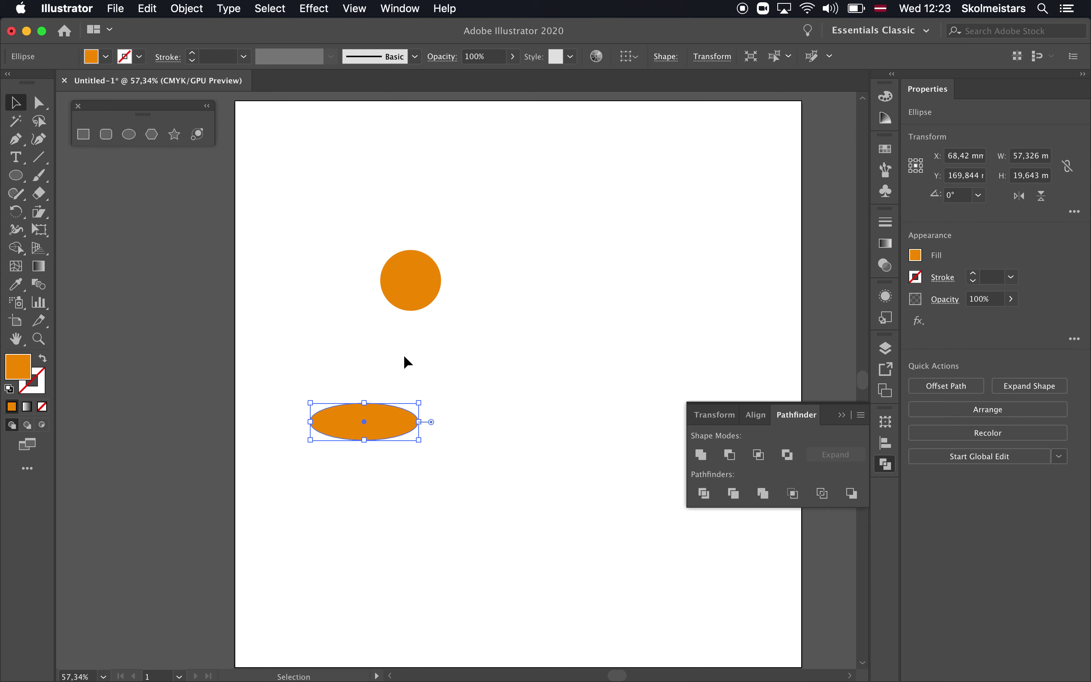
{"action": "left_click_drag", "start_coordinate": [392, 427], "coordinate": [392, 476], "text": "alt"}
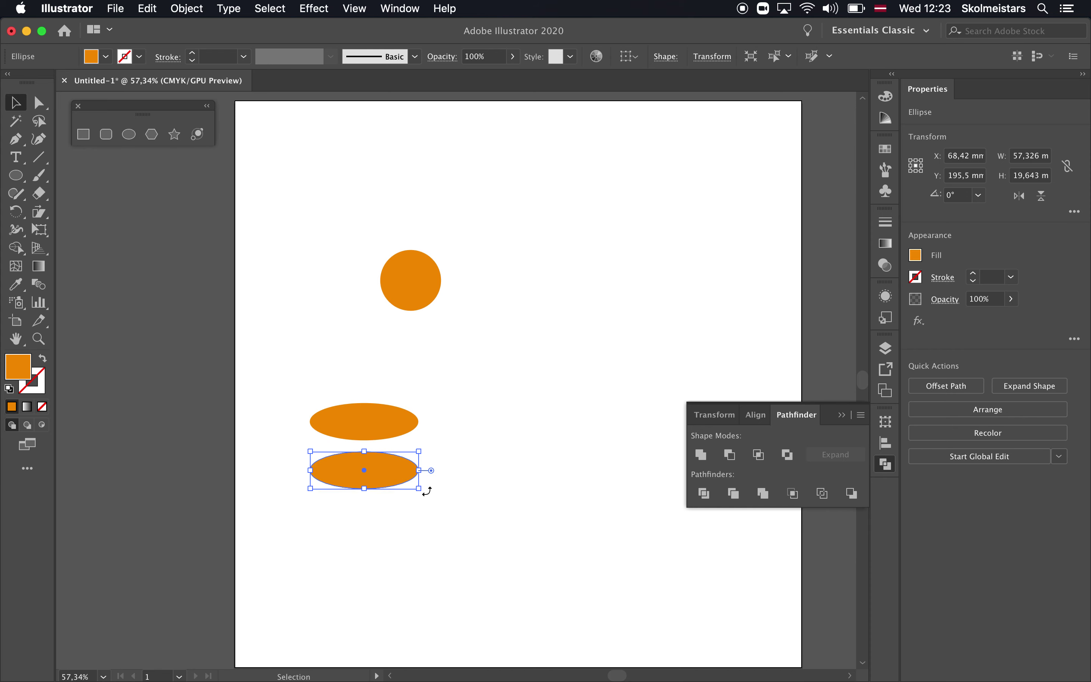
{"action": "left_click_drag", "start_coordinate": [427, 494], "coordinate": [318, 525]}
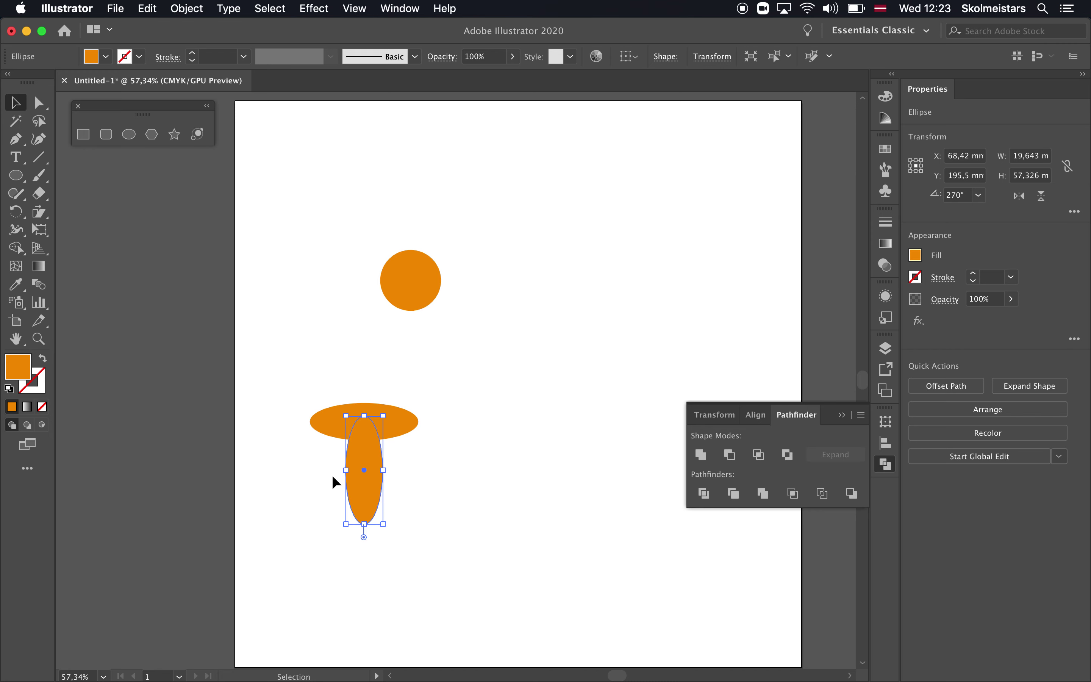
- Centre-align both ellipses and Exclude their overlap to form a hollow four-petal cross
{"action": "left_click_drag", "start_coordinate": [455, 390], "coordinate": [328, 486]}
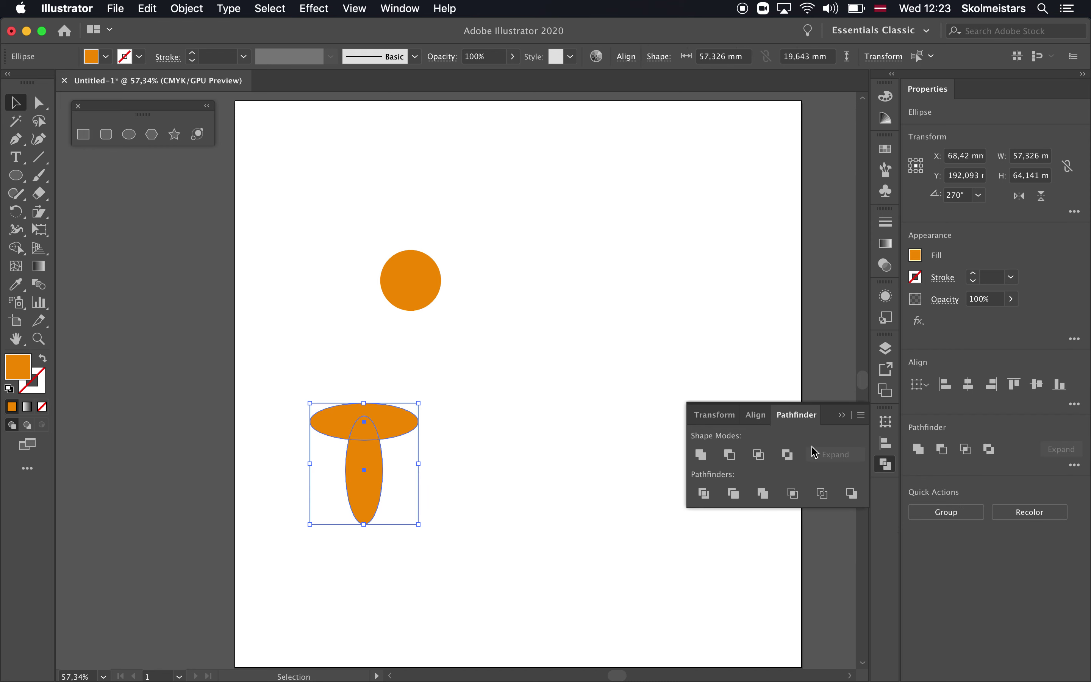
{"action": "left_click", "coordinate": [761, 424]}
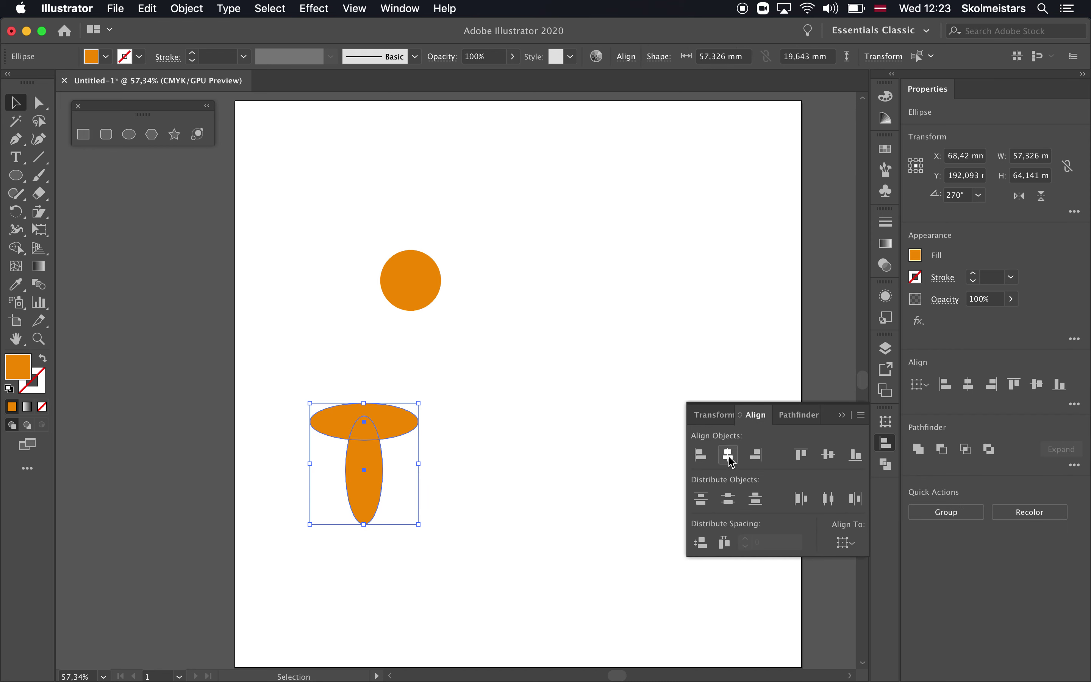
{"action": "left_click", "coordinate": [829, 459]}
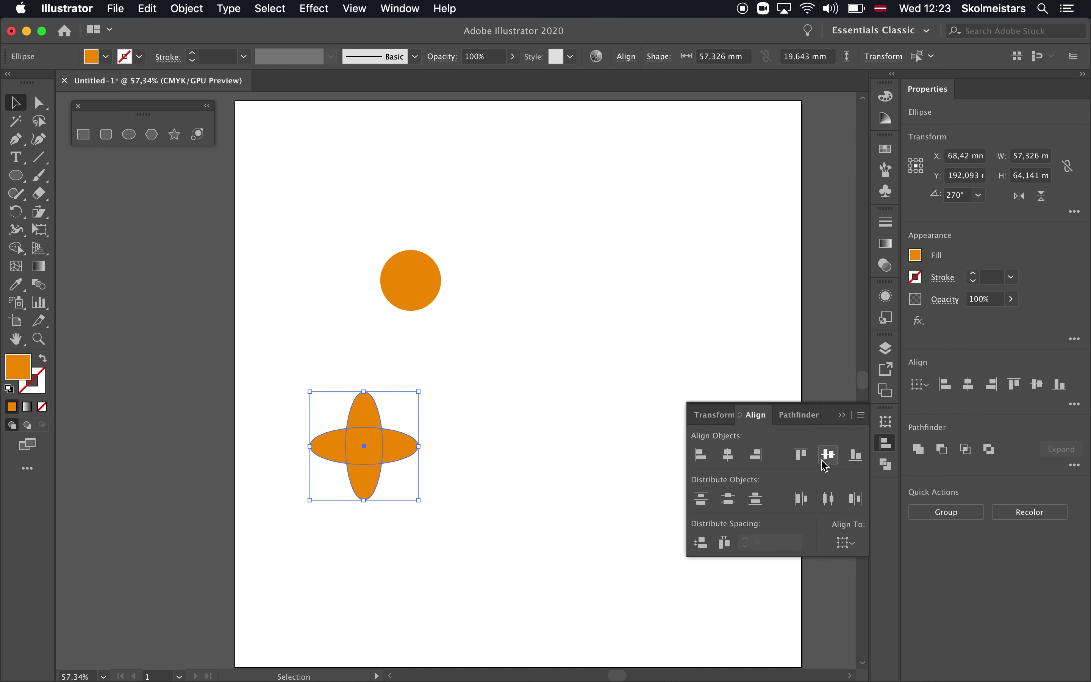
{"action": "left_click", "coordinate": [798, 415]}
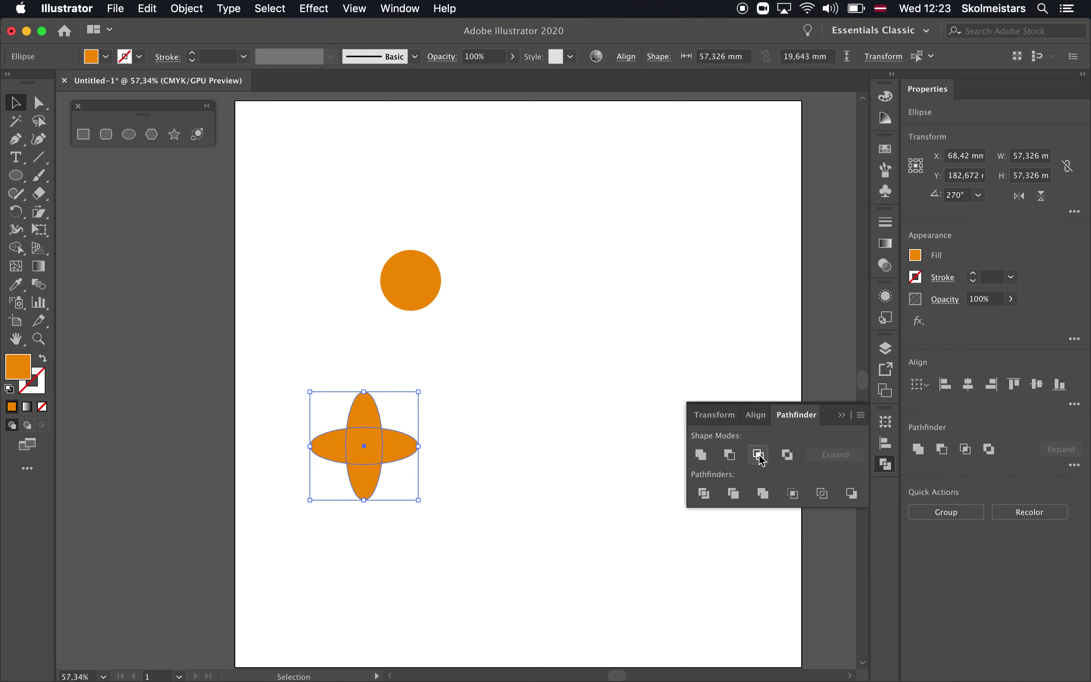
{"action": "left_click", "coordinate": [792, 459]}
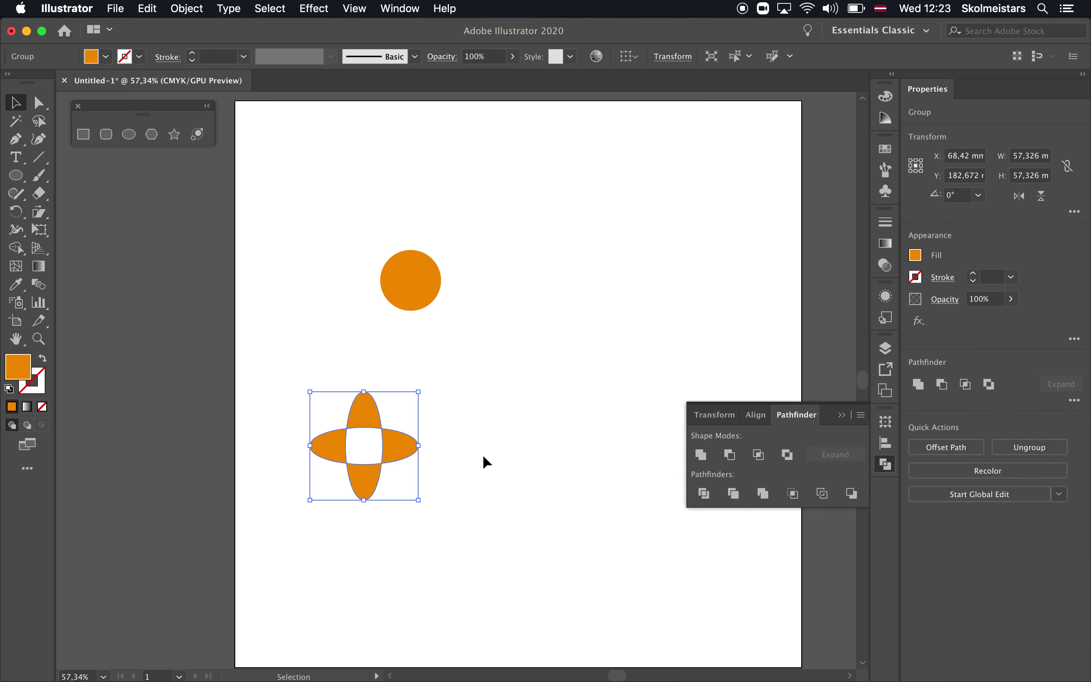
{"action": "left_click", "coordinate": [493, 445]}
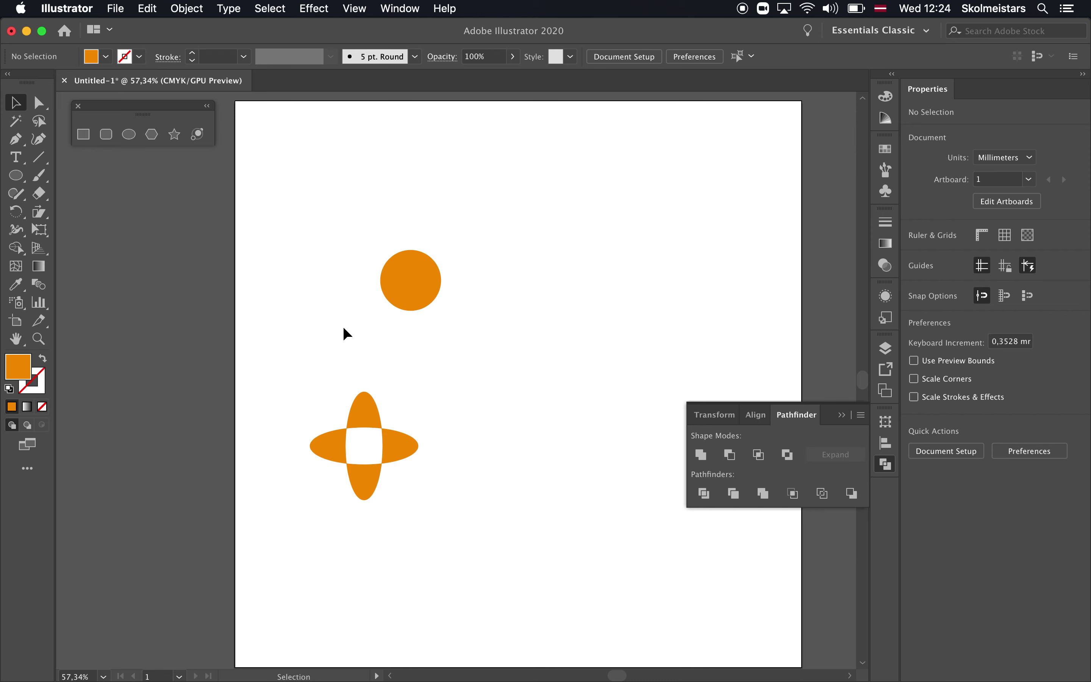
- Move the circle up and right and the cross higher, leaving the fill unchanged
{"action": "left_click_drag", "start_coordinate": [420, 291], "coordinate": [462, 247]}
{"action": "left_click_drag", "start_coordinate": [365, 392], "coordinate": [348, 313]}
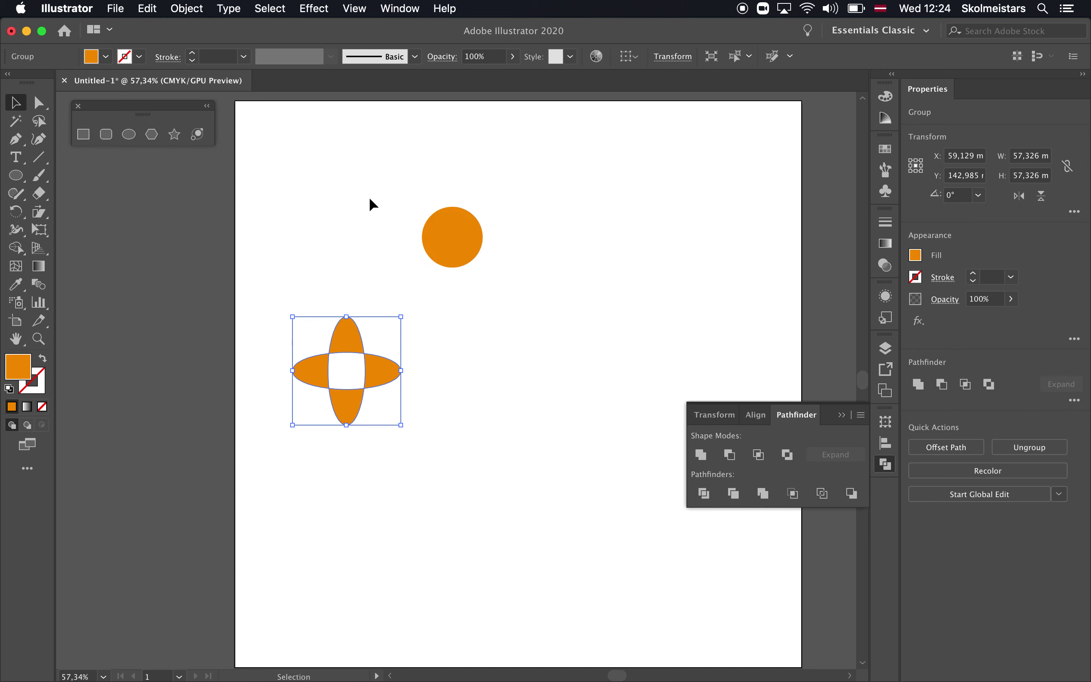
{"action": "left_click", "coordinate": [106, 57]}
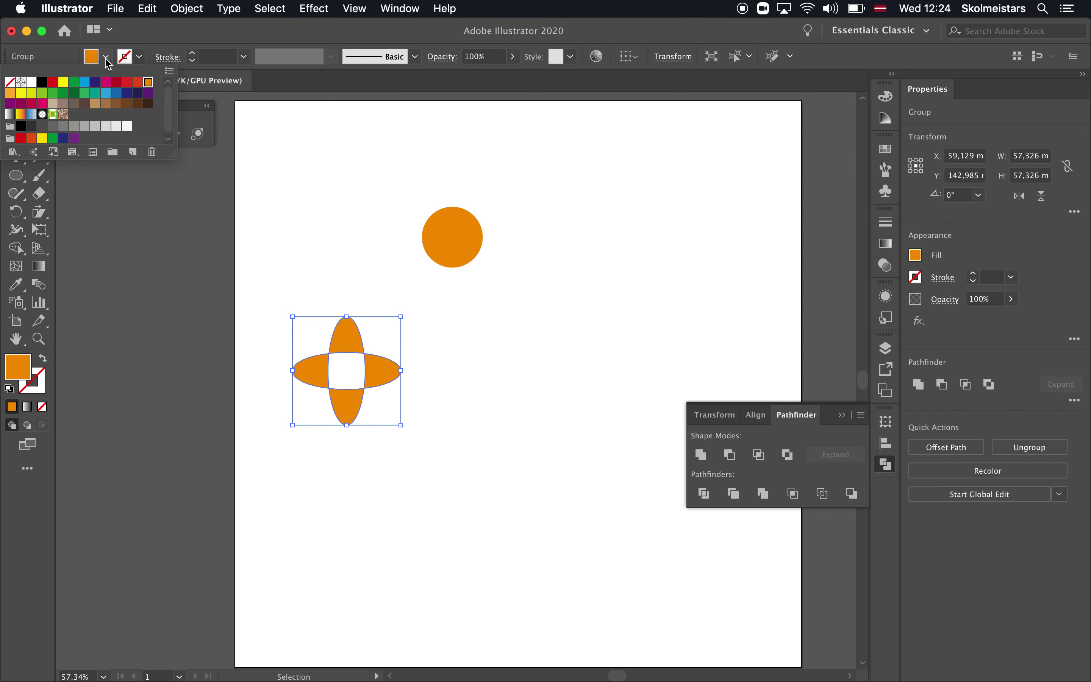
{"action": "left_click", "coordinate": [220, 36]}
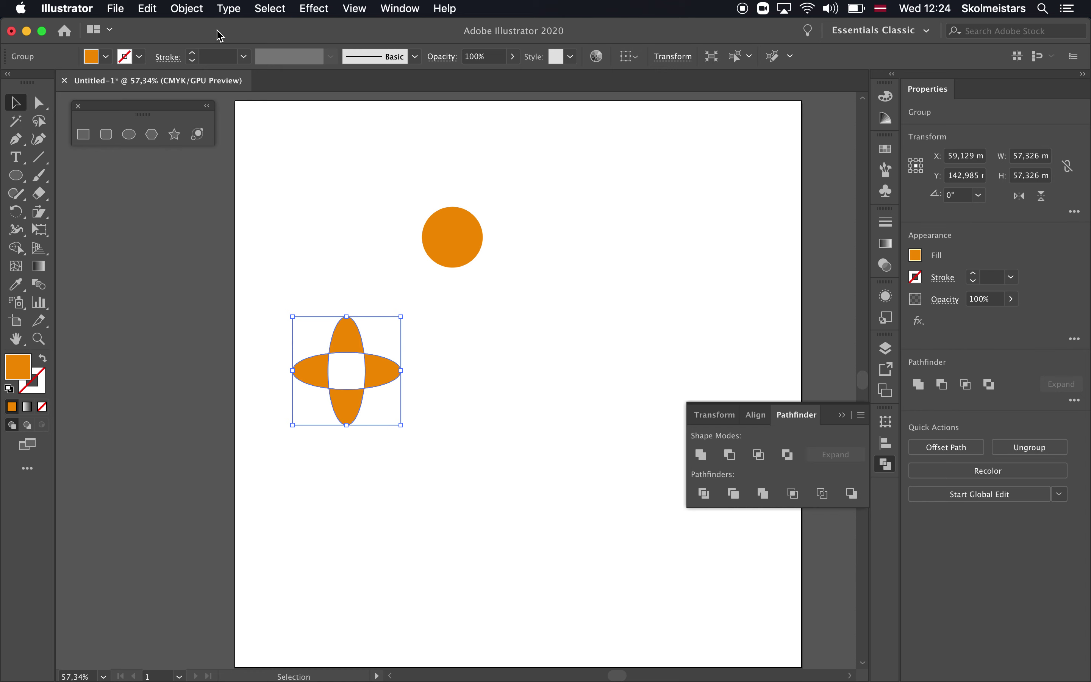
- Delete the orange circle and move the cross further up the artboard
{"action": "left_click", "coordinate": [442, 242]}
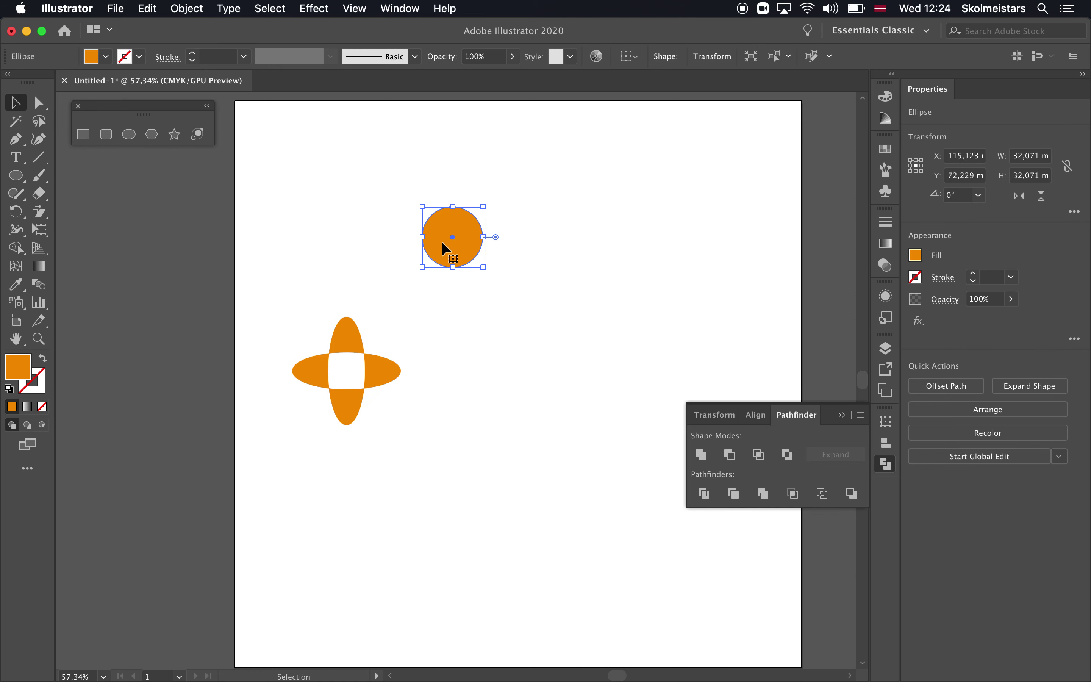
{"action": "key", "text": "Delete"}
{"action": "left_click_drag", "start_coordinate": [356, 331], "coordinate": [356, 265]}
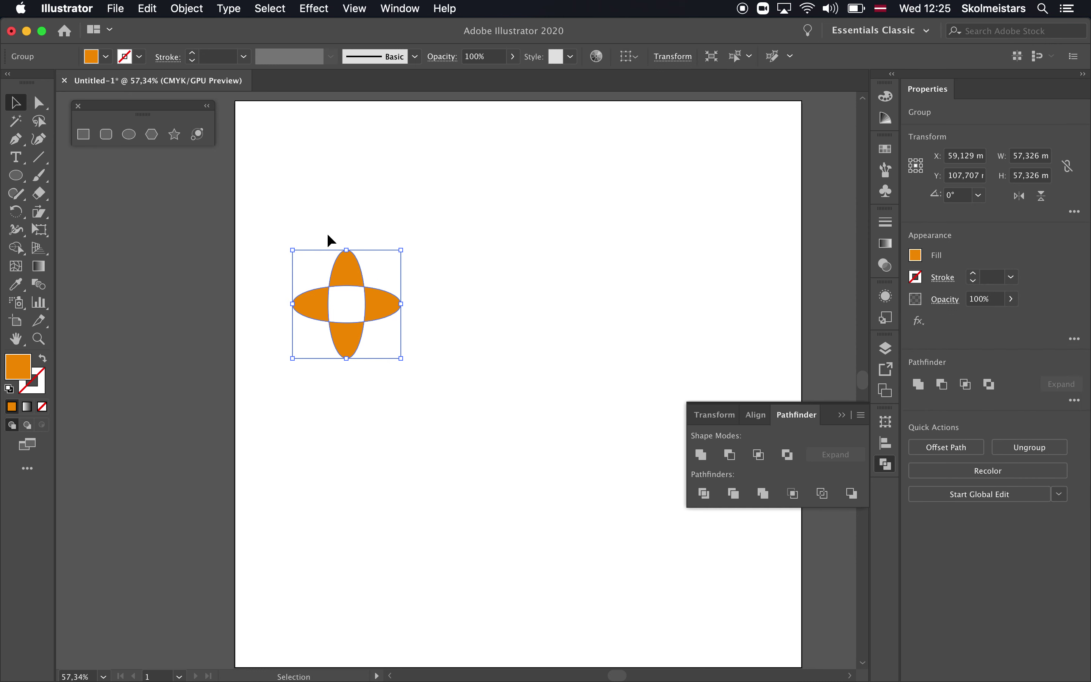
- Try a dark red fill on the cross, then return it to orange
{"action": "left_click", "coordinate": [105, 56]}
{"action": "left_click", "coordinate": [116, 83]}
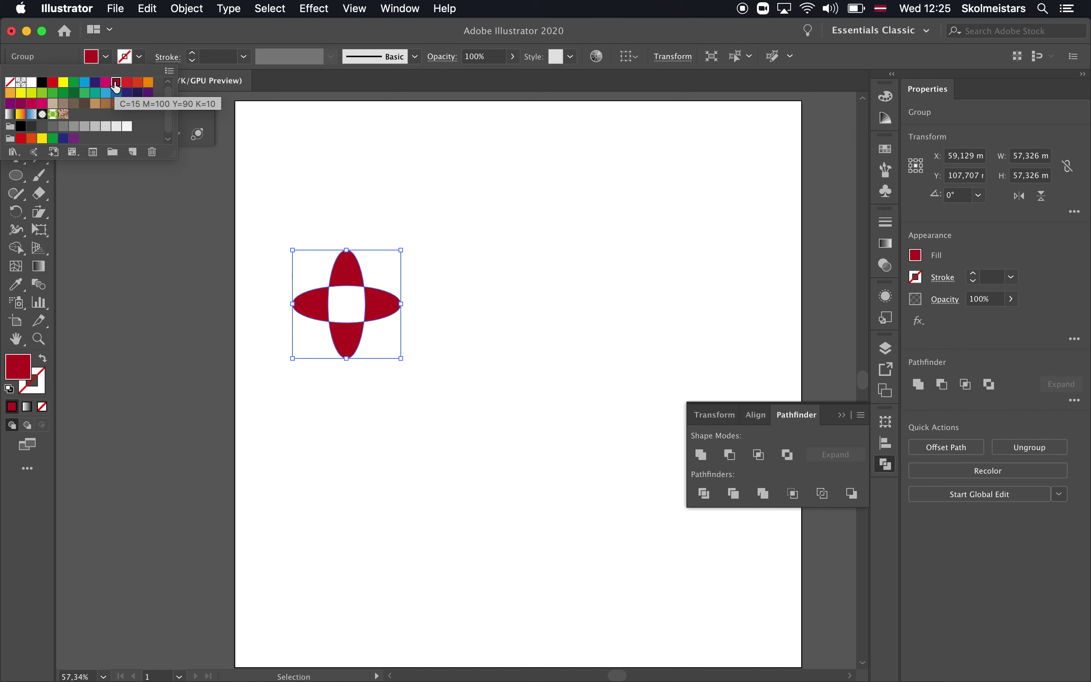
{"action": "left_click", "coordinate": [148, 83]}
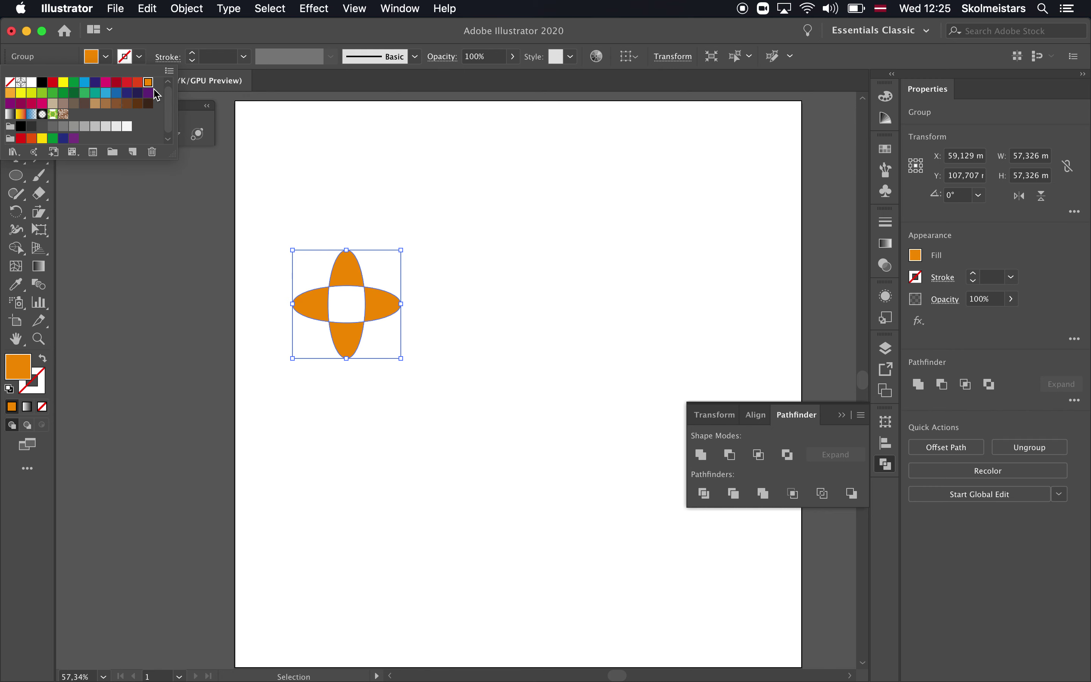
{"action": "left_click", "coordinate": [512, 25]}
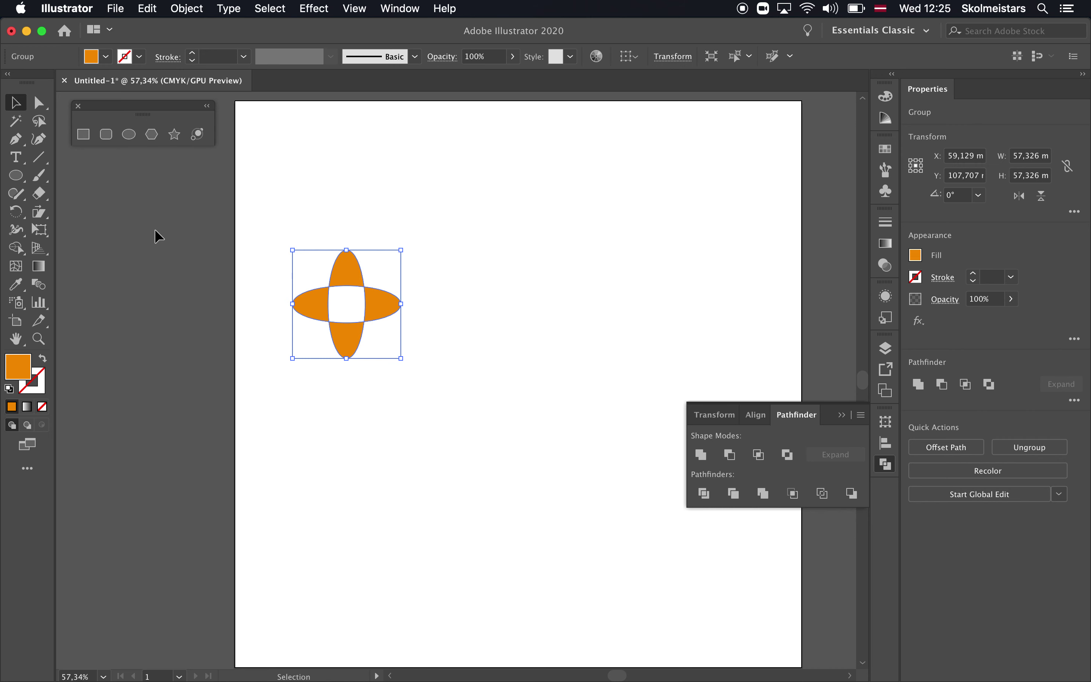
{"action": "left_click", "coordinate": [107, 56]}
- Choose the Live Paint Bucket from the Shape Builder tool group
{"action": "left_click", "coordinate": [22, 252]}
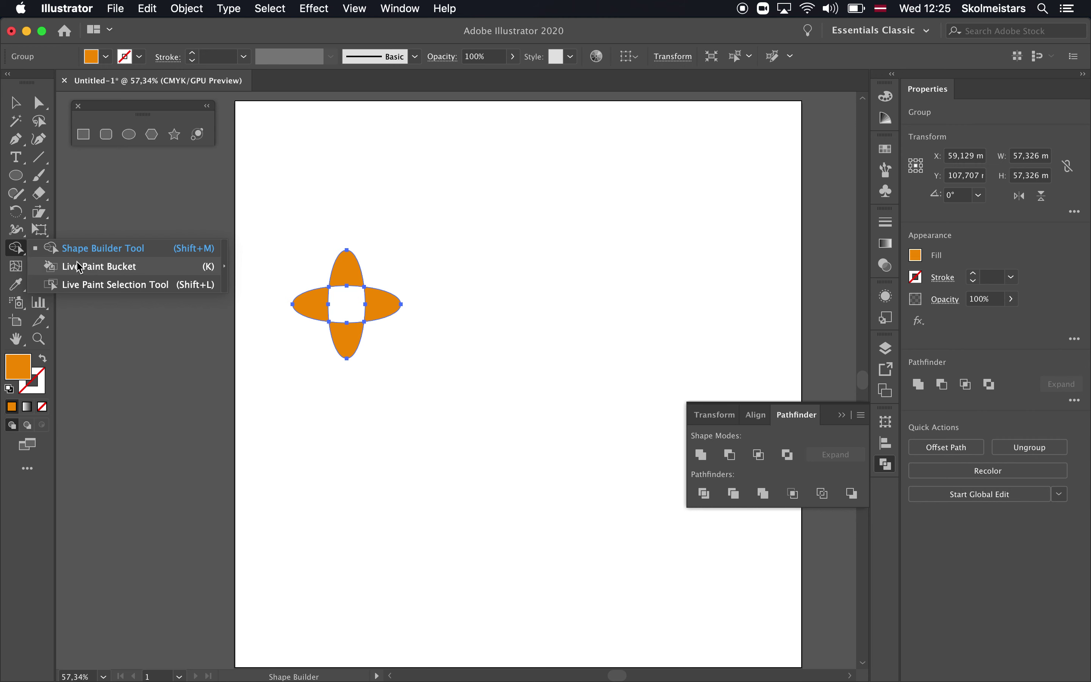
{"action": "left_click", "coordinate": [105, 269]}
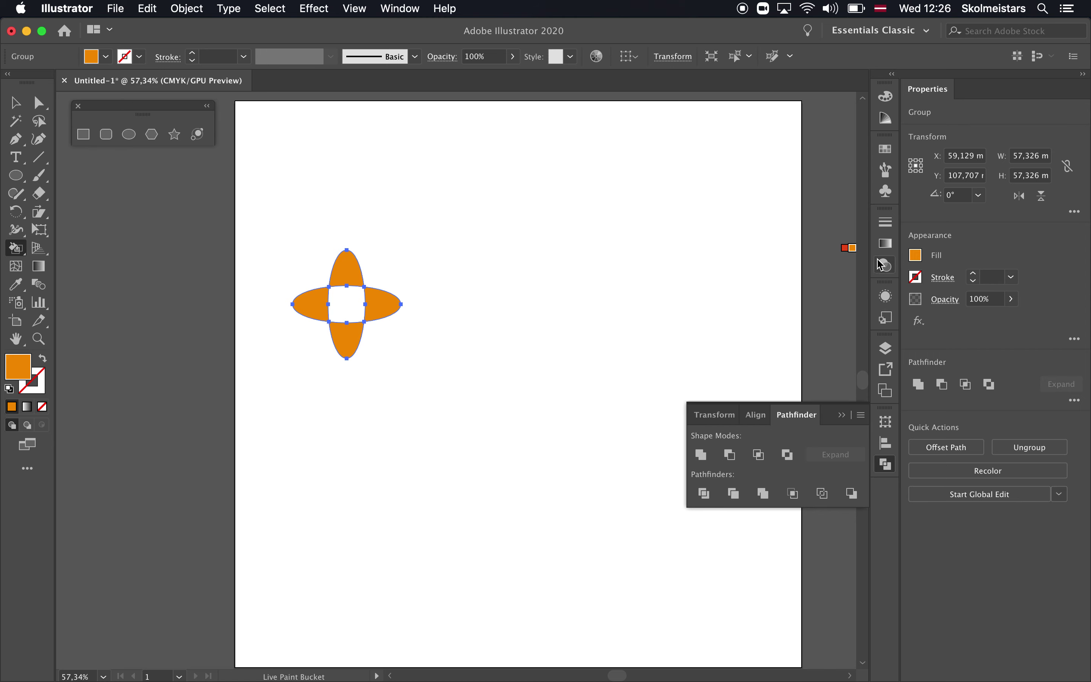
- Open the Swatches panel and paint the cross's top and bottom petals dark red
{"action": "left_click", "coordinate": [400, 8]}
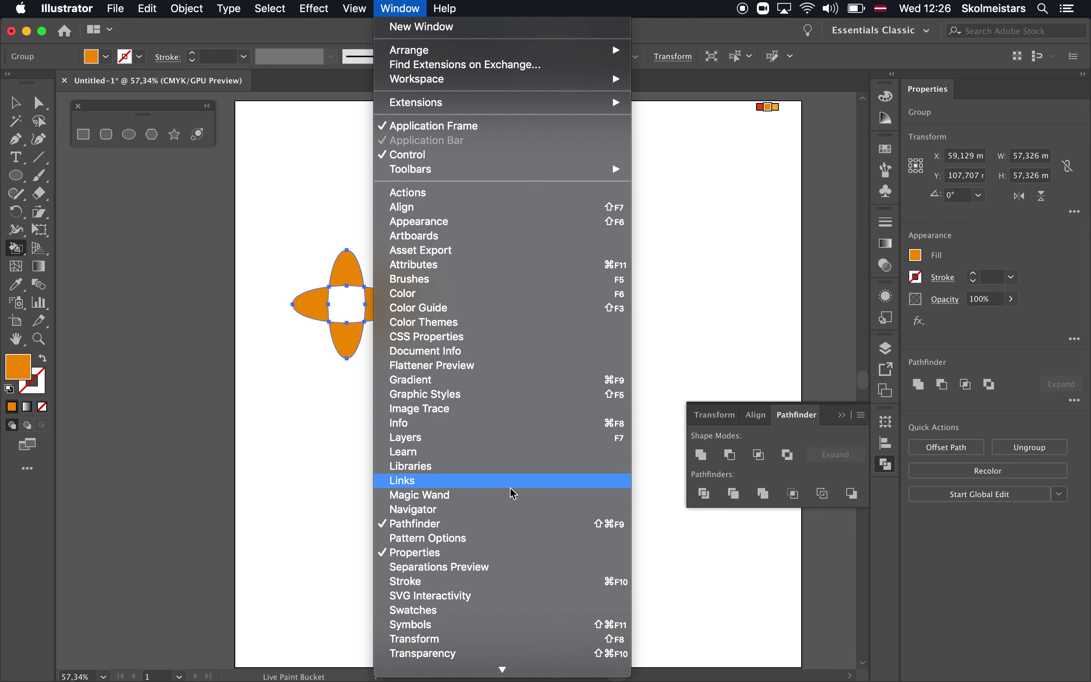
{"action": "left_click", "coordinate": [526, 614]}
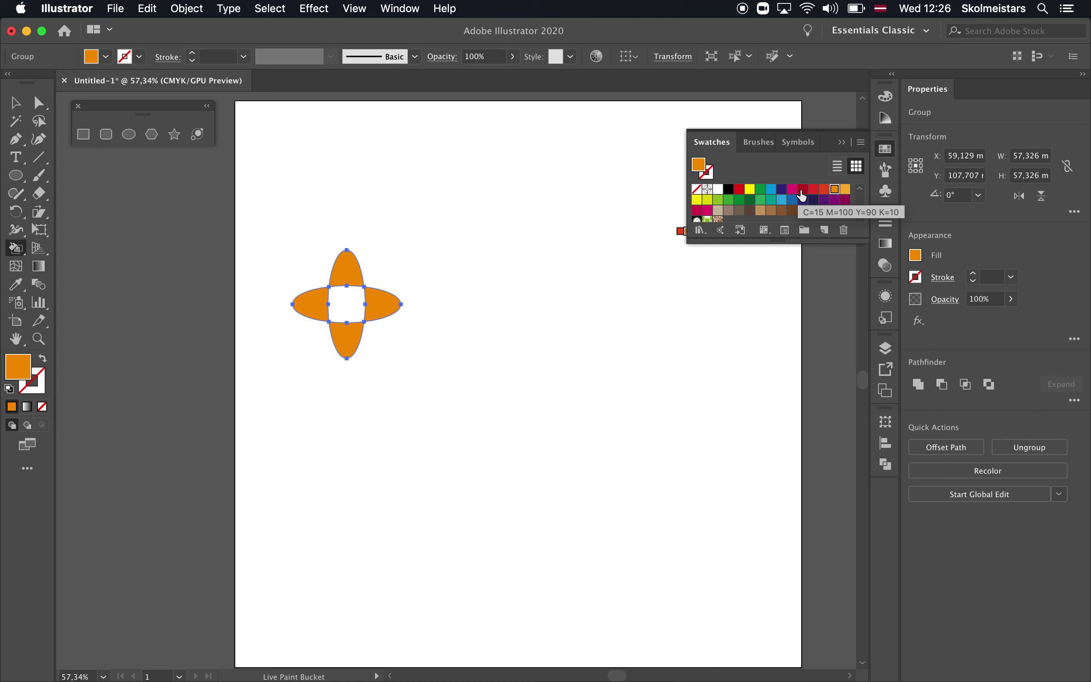
{"action": "left_click", "coordinate": [803, 191]}
{"action": "left_click", "coordinate": [346, 269]}
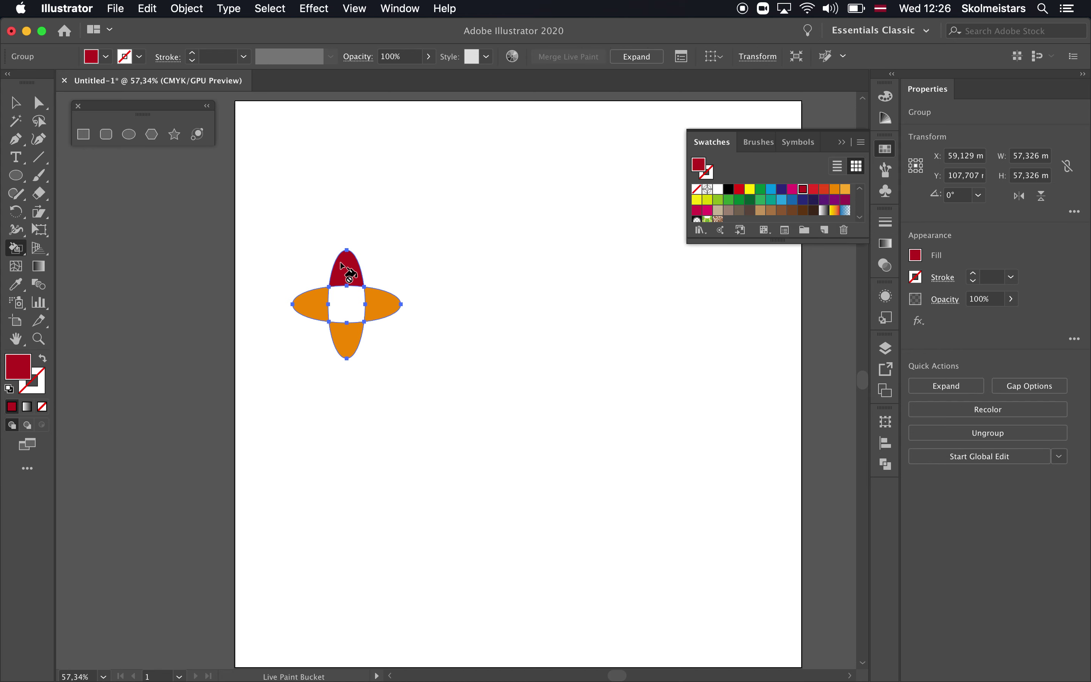
{"action": "left_click", "coordinate": [346, 341]}
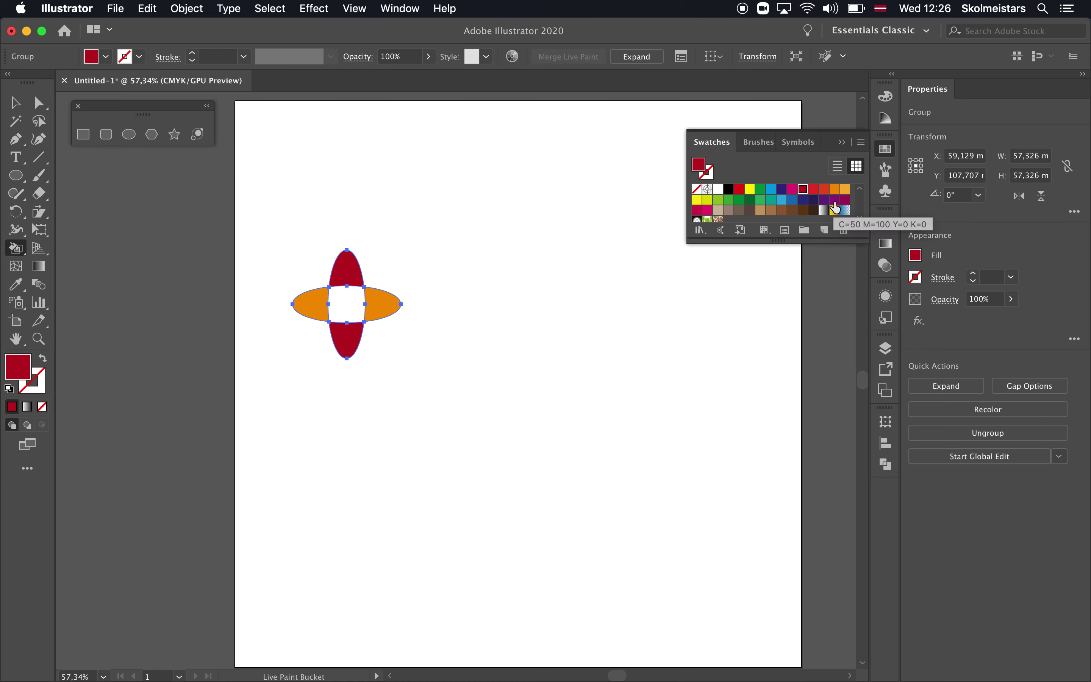
- Paint the right petal beige after briefly trying red on it
{"action": "left_click", "coordinate": [834, 202]}
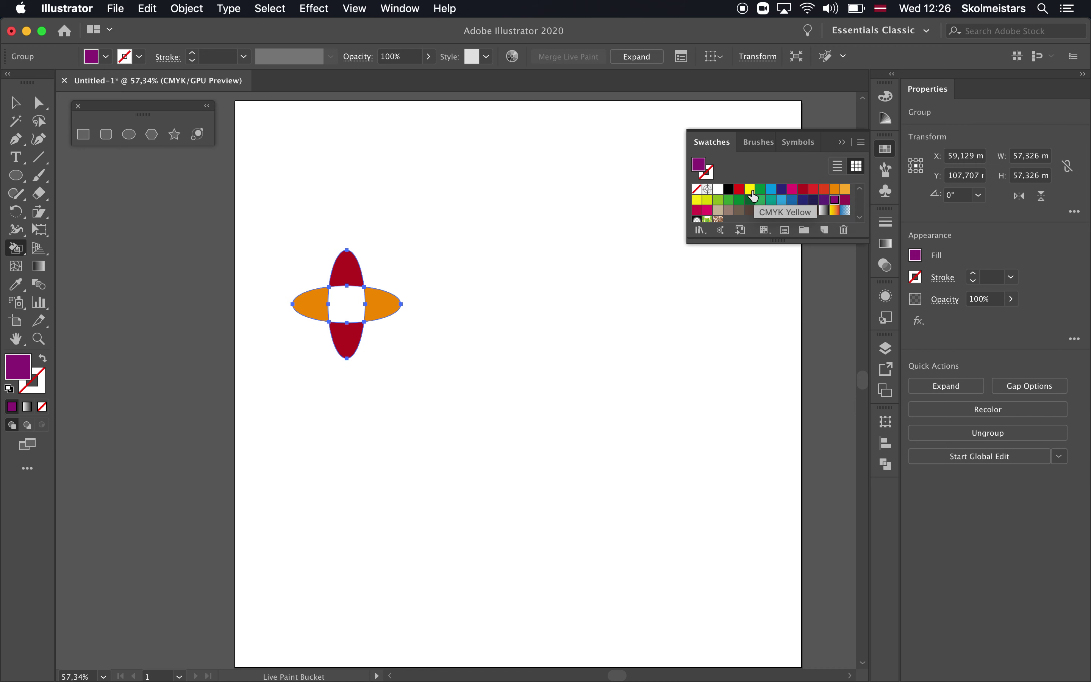
{"action": "left_click", "coordinate": [739, 189]}
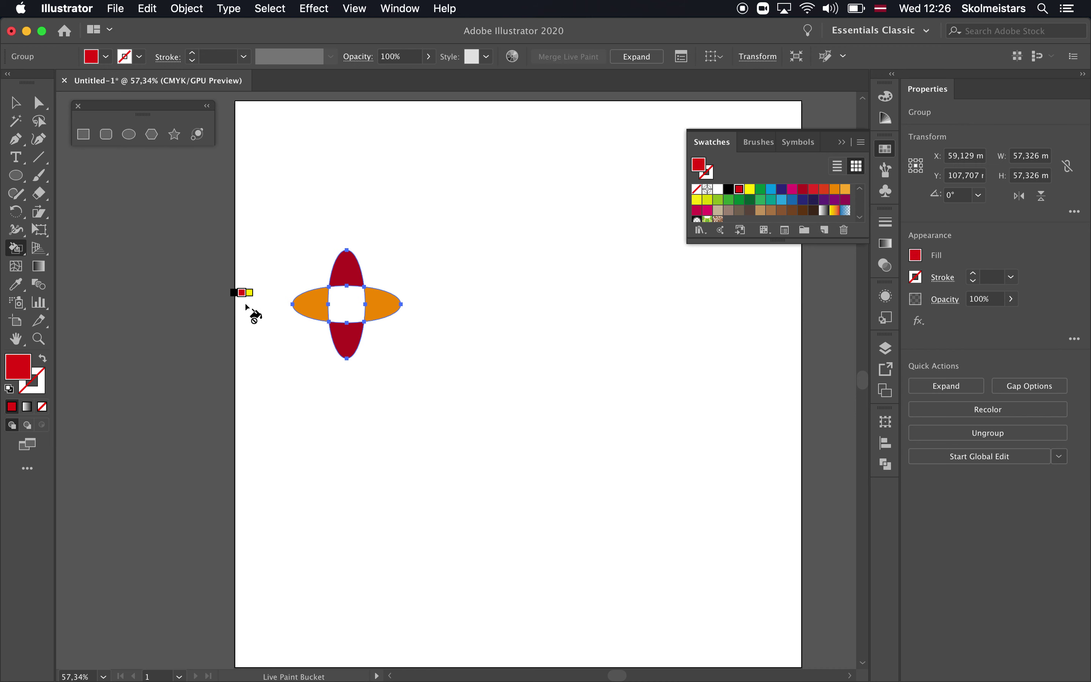
{"action": "left_click", "coordinate": [382, 296]}
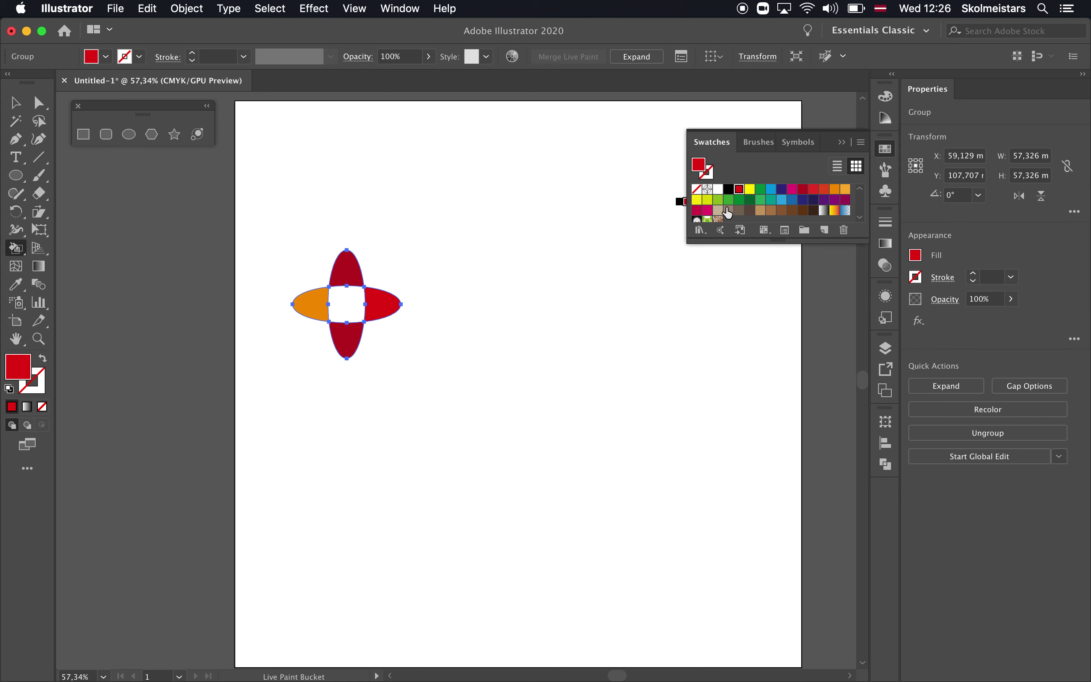
{"action": "left_click", "coordinate": [718, 210]}
{"action": "left_click", "coordinate": [386, 295]}
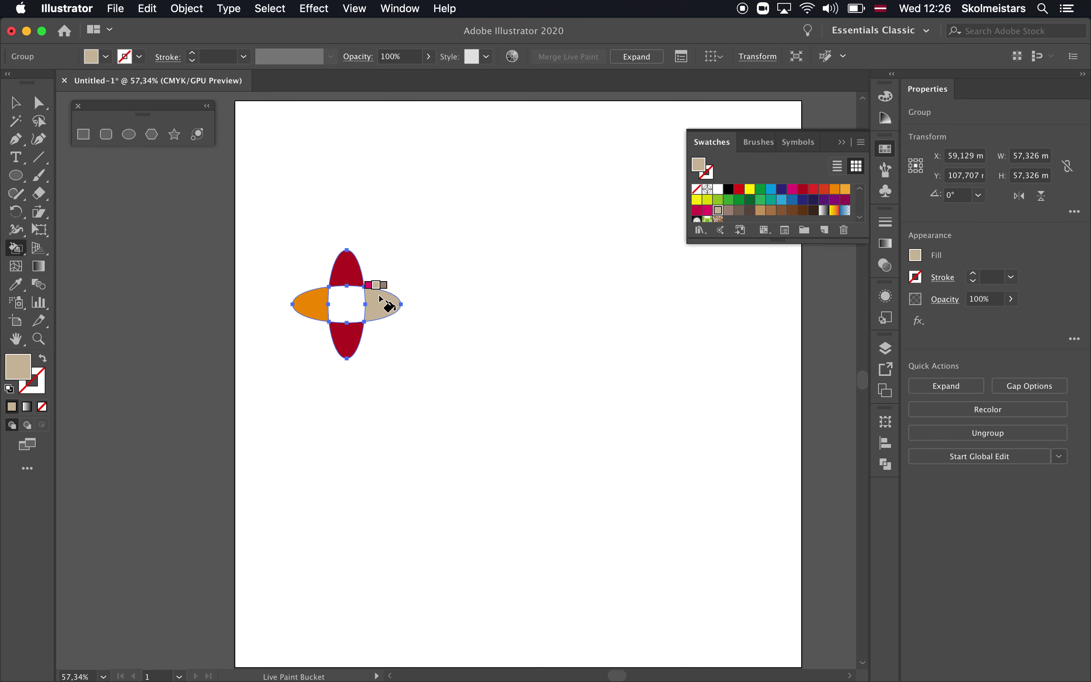
{"action": "left_click", "coordinate": [15, 104]}
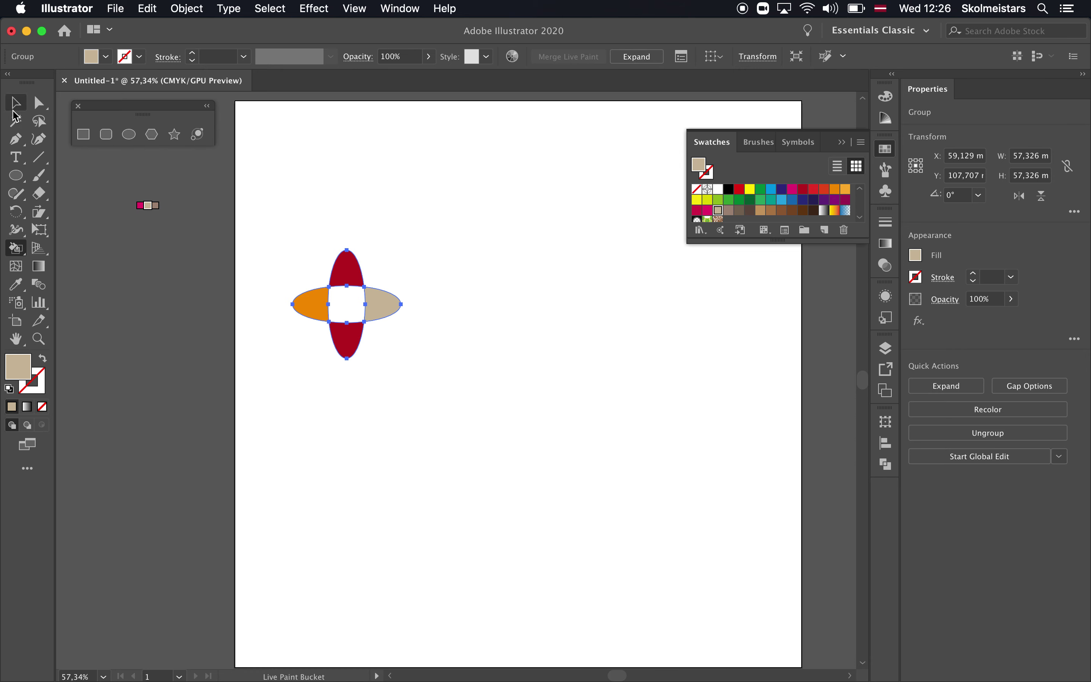
- Move the cross group slightly down and to the left
{"action": "left_click", "coordinate": [391, 152]}
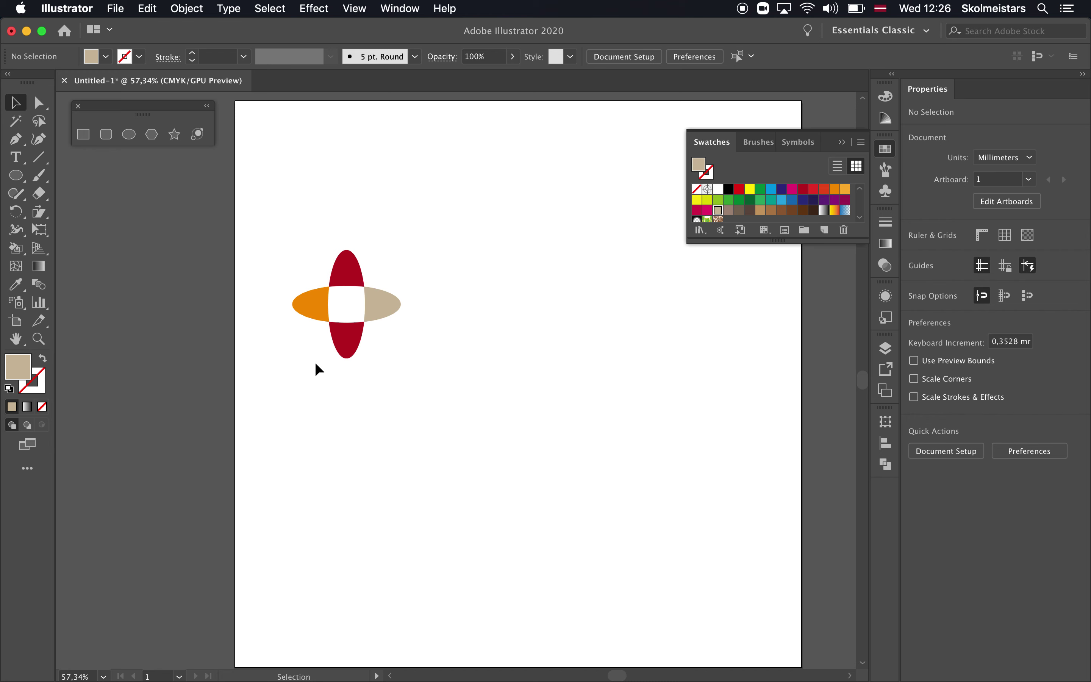
{"action": "left_click", "coordinate": [349, 349]}
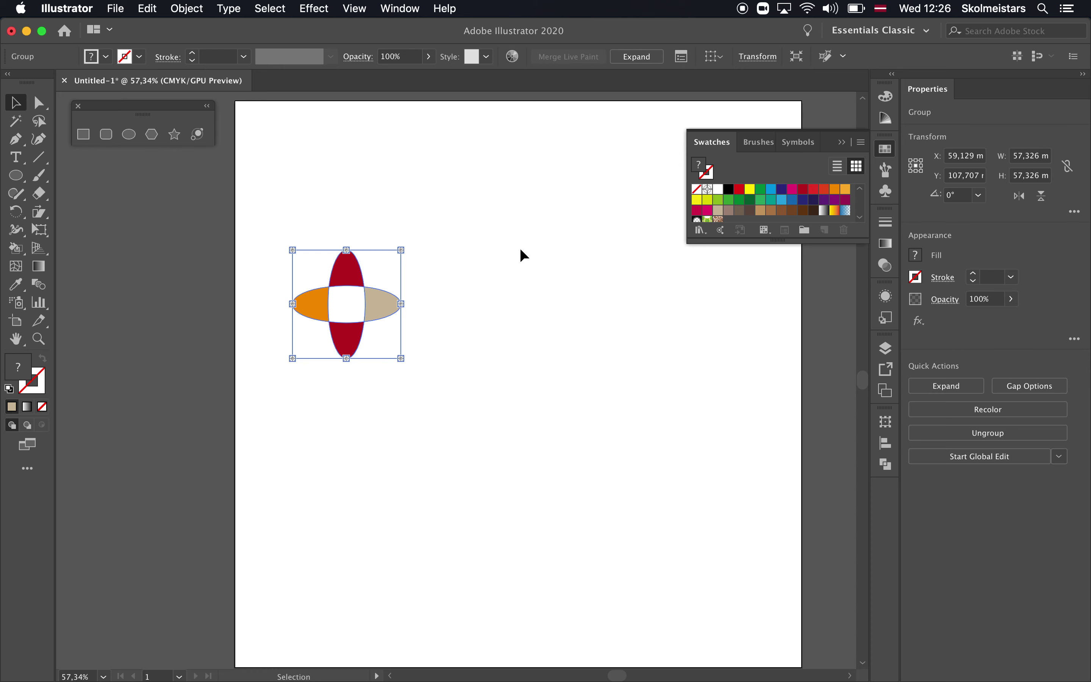
{"action": "left_click", "coordinate": [553, 283]}
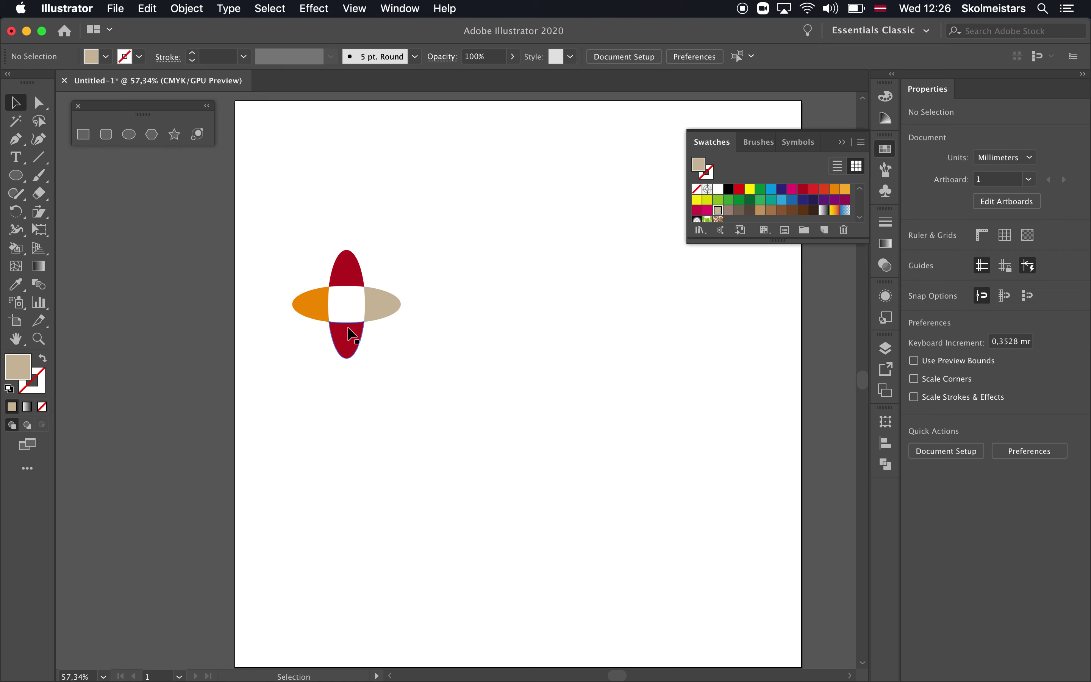
{"action": "left_click_drag", "start_coordinate": [371, 314], "coordinate": [335, 344]}
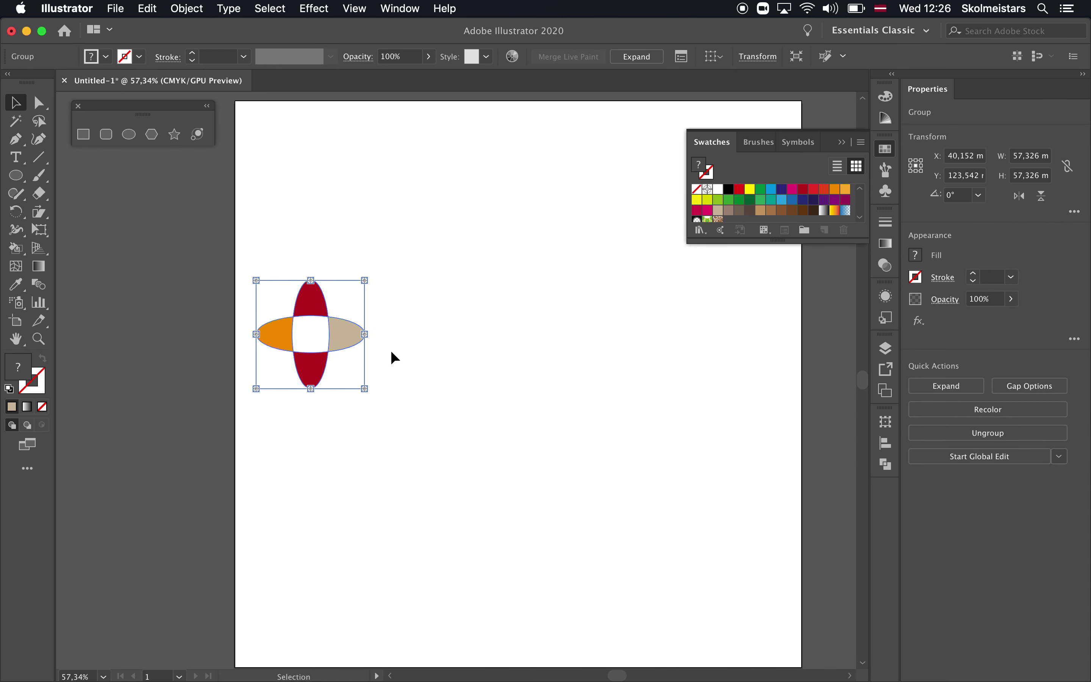
- Shrink the cross to 47.64 mm square and show the rulers
{"action": "left_click", "coordinate": [437, 348]}
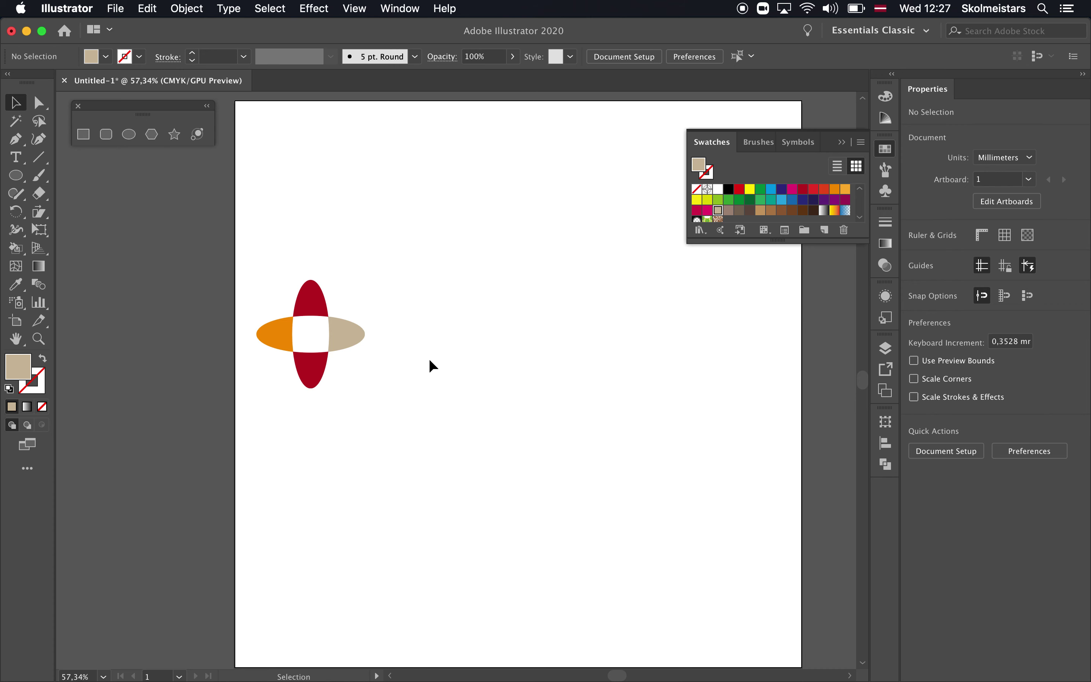
{"action": "left_click", "coordinate": [351, 338]}
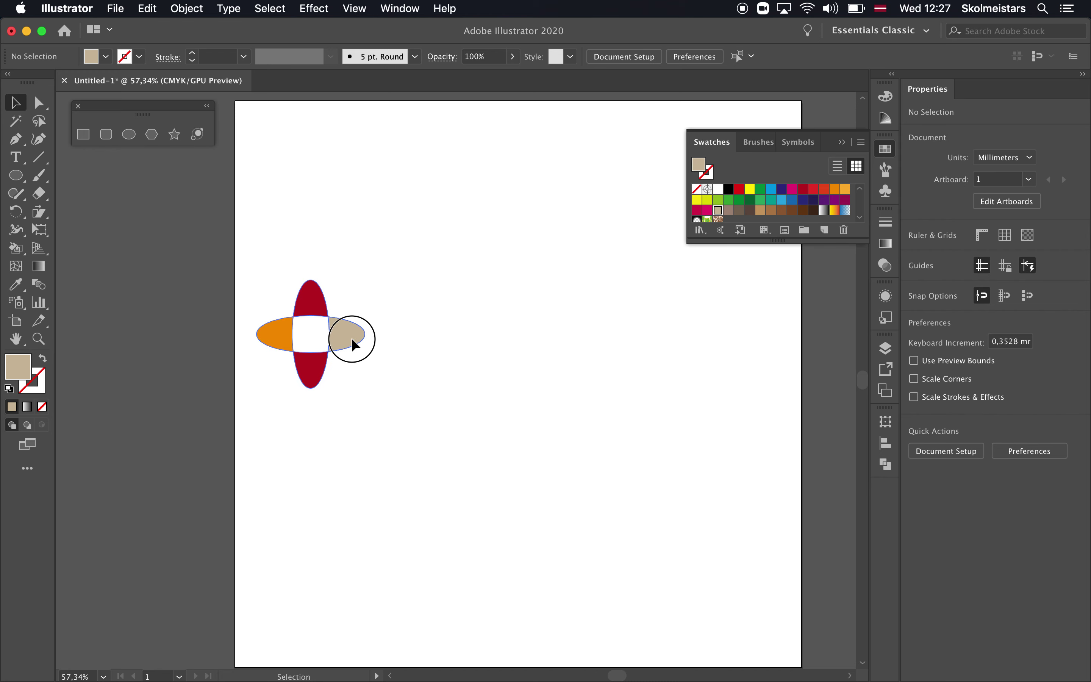
{"action": "left_click_drag", "start_coordinate": [370, 282], "coordinate": [347, 298]}
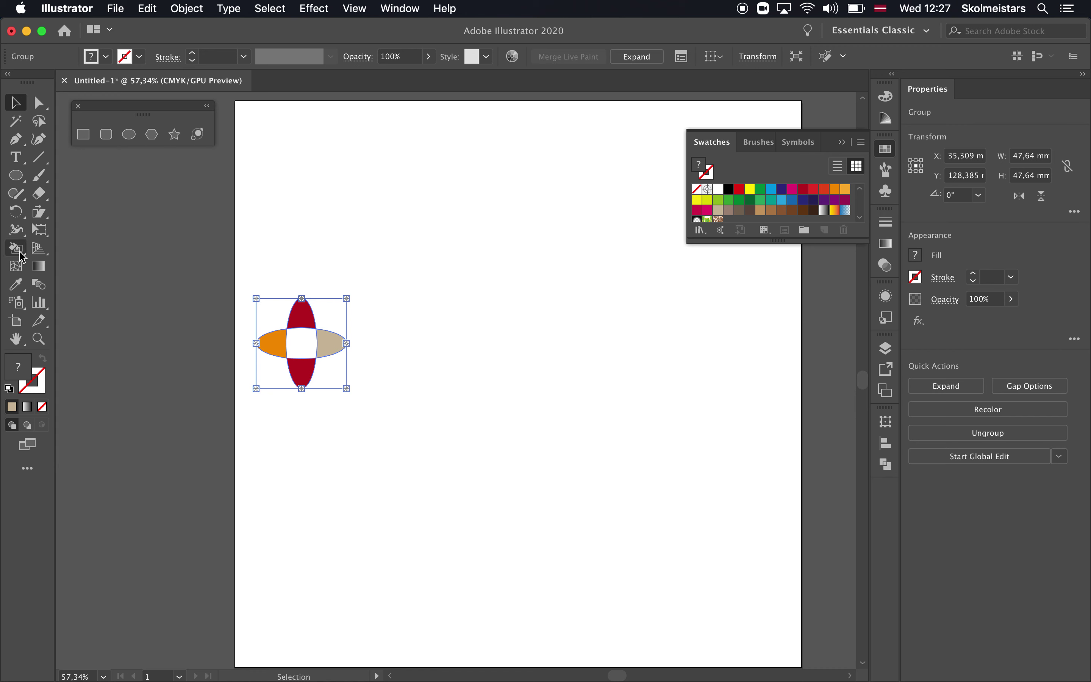
{"action": "left_click", "coordinate": [20, 218]}
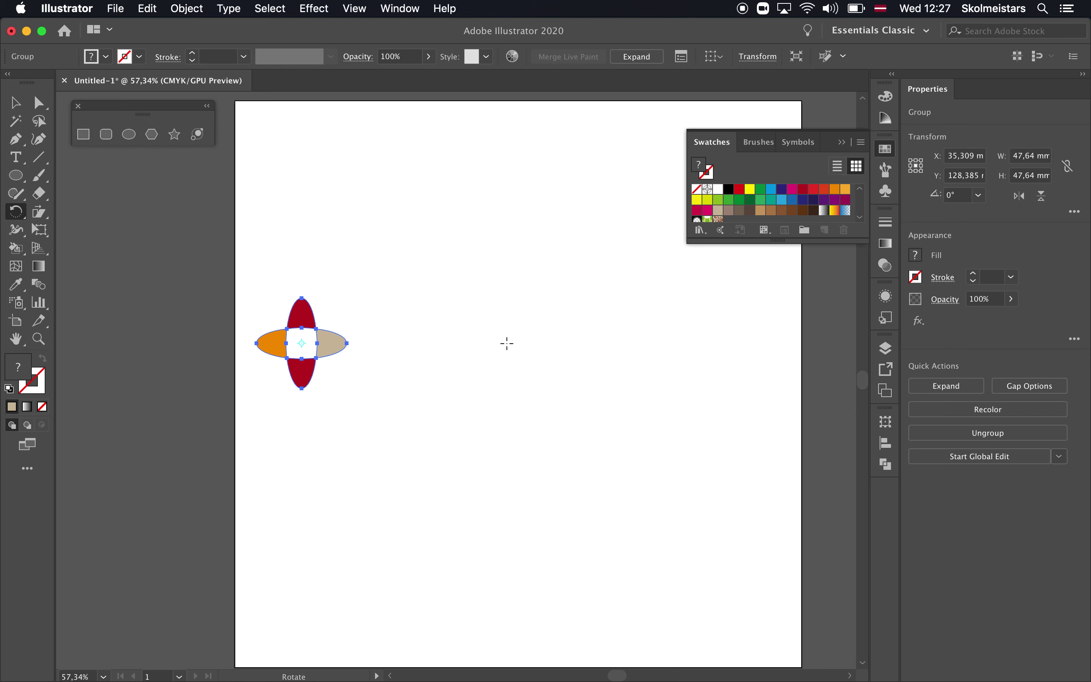
{"action": "key", "text": "super+r"}
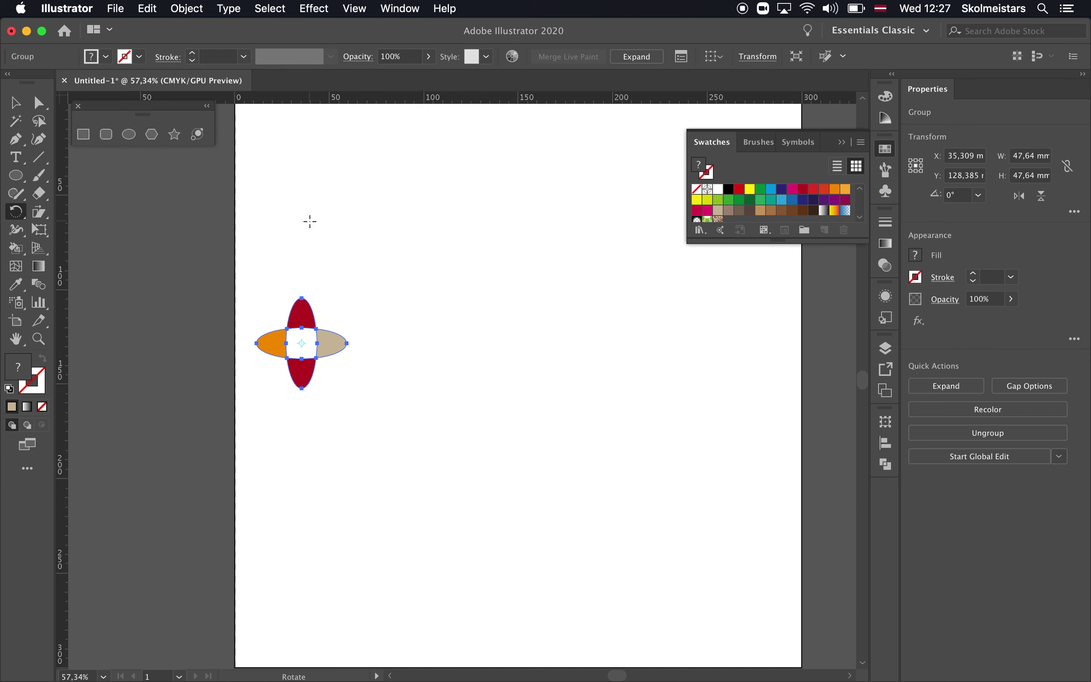
- Drag a horizontal guide down from the ruler through the middle of the cross
{"action": "left_click", "coordinate": [389, 98]}
{"action": "left_click_drag", "start_coordinate": [388, 98], "coordinate": [410, 314]}
{"action": "left_click_drag", "start_coordinate": [413, 343], "coordinate": [412, 343]}
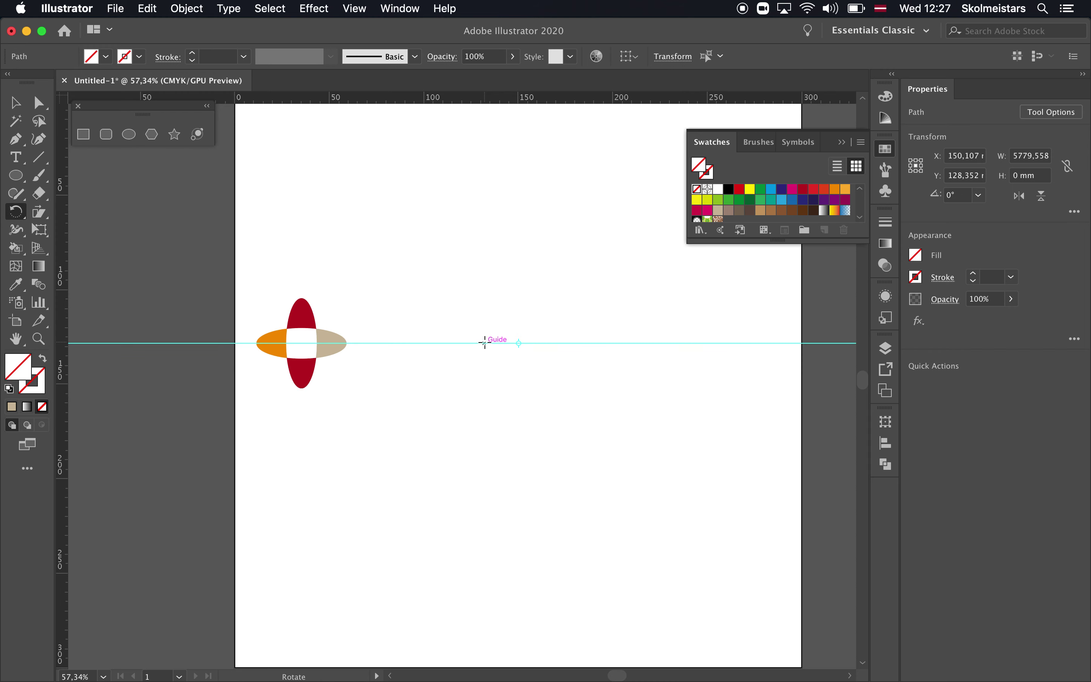
- Try a 15° rotation of the cross, cancel it, and reselect the cross group
{"action": "left_click", "coordinate": [484, 343], "text": "alt"}
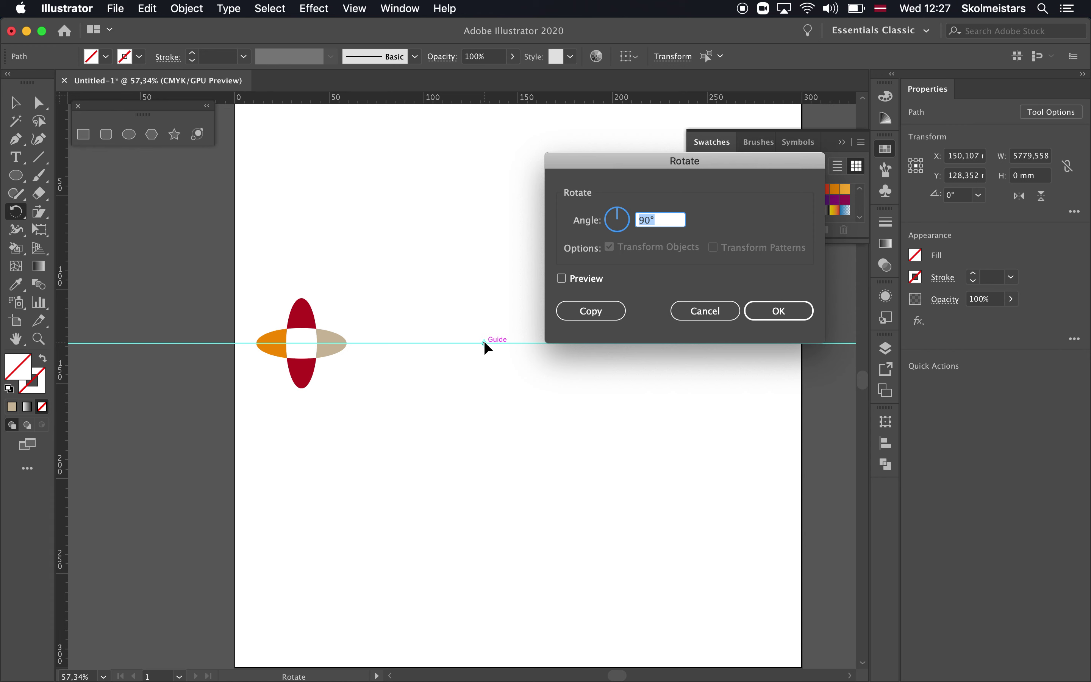
{"action": "type", "text": "15"}
{"action": "left_click", "coordinate": [562, 278]}
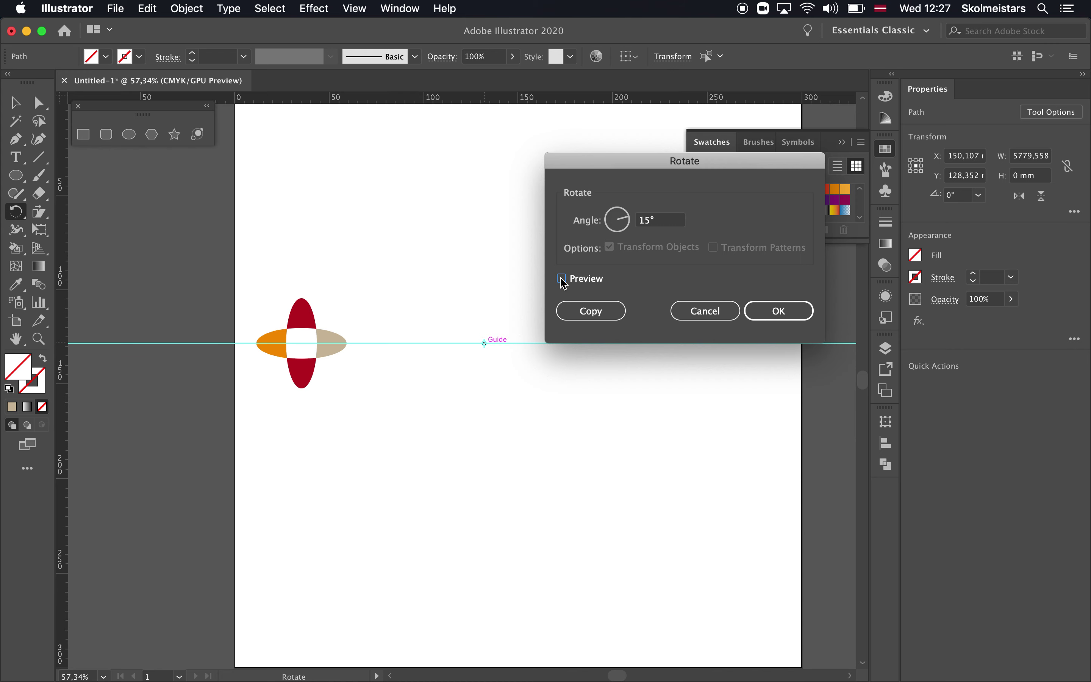
{"action": "left_click", "coordinate": [561, 278]}
{"action": "left_click", "coordinate": [704, 311]}
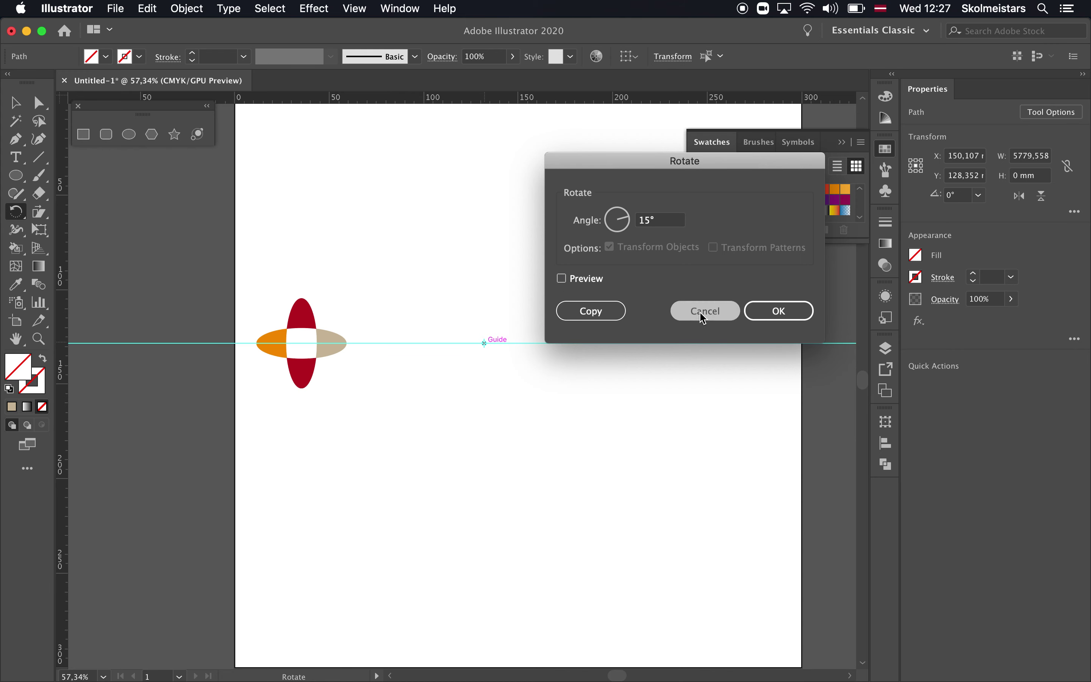
{"action": "left_click", "coordinate": [15, 104]}
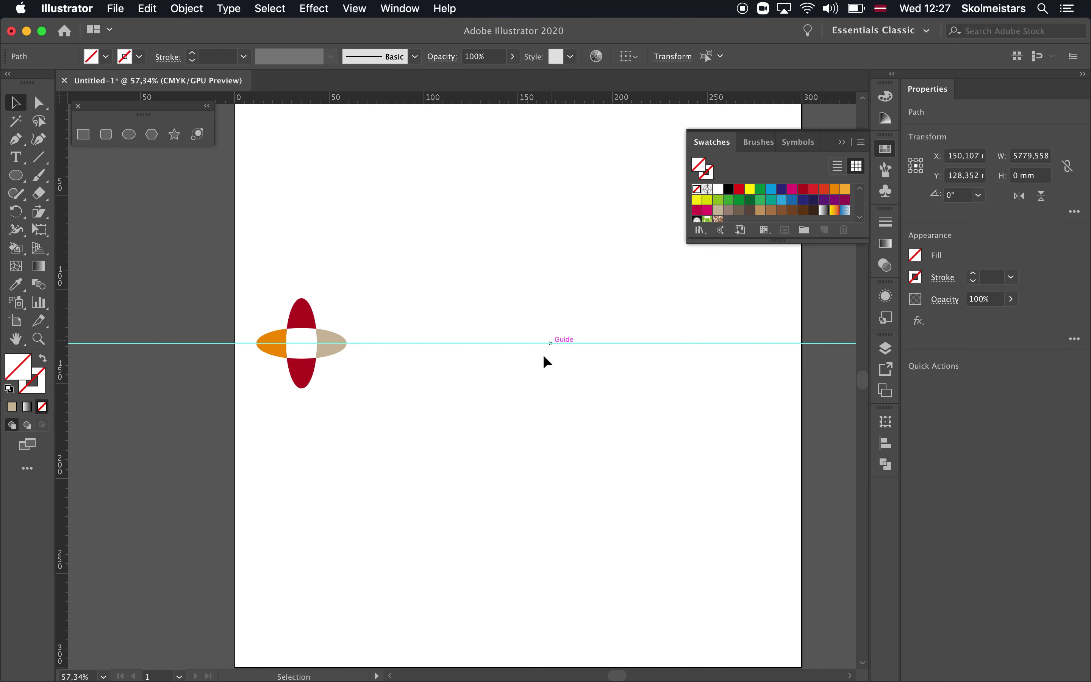
{"action": "left_click", "coordinate": [308, 321]}
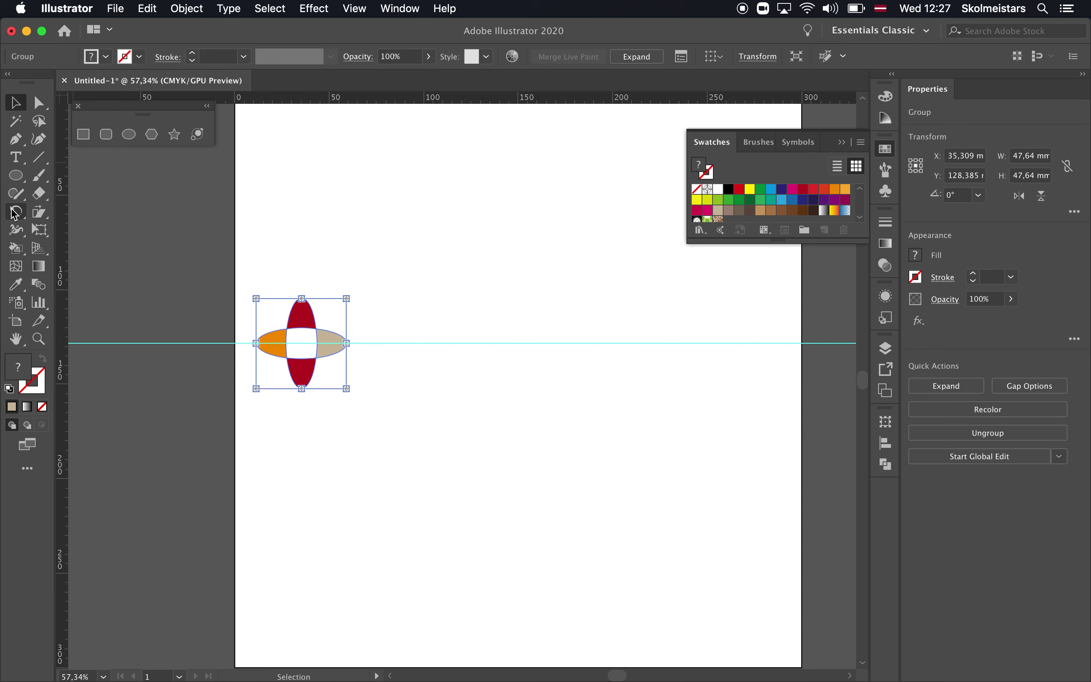
{"action": "left_click", "coordinate": [14, 217]}
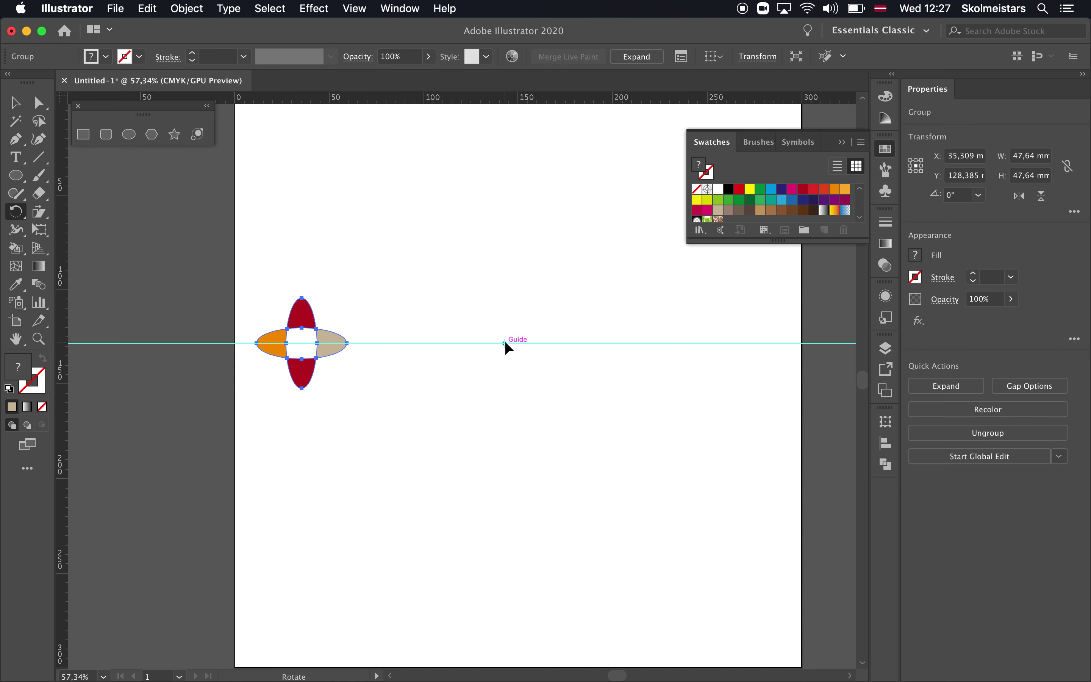
- Set the rotation centre on the guide and preview 15° and 20° rotations of the cross
{"action": "left_click", "coordinate": [504, 341], "text": "alt"}
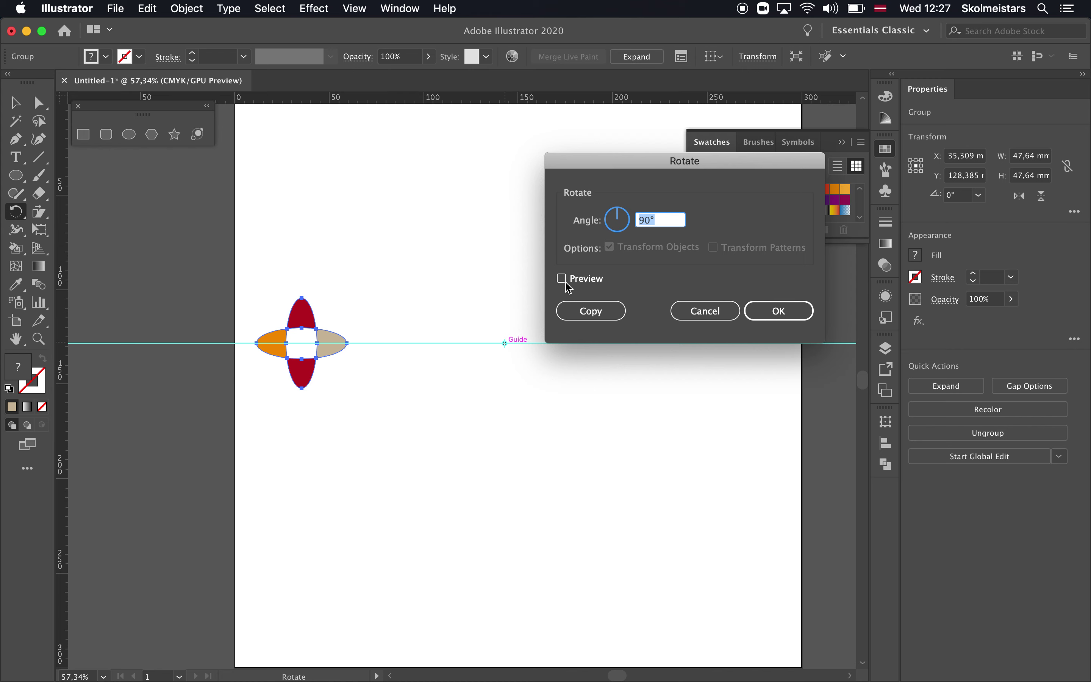
{"action": "left_click", "coordinate": [567, 286]}
{"action": "left_click", "coordinate": [568, 287]}
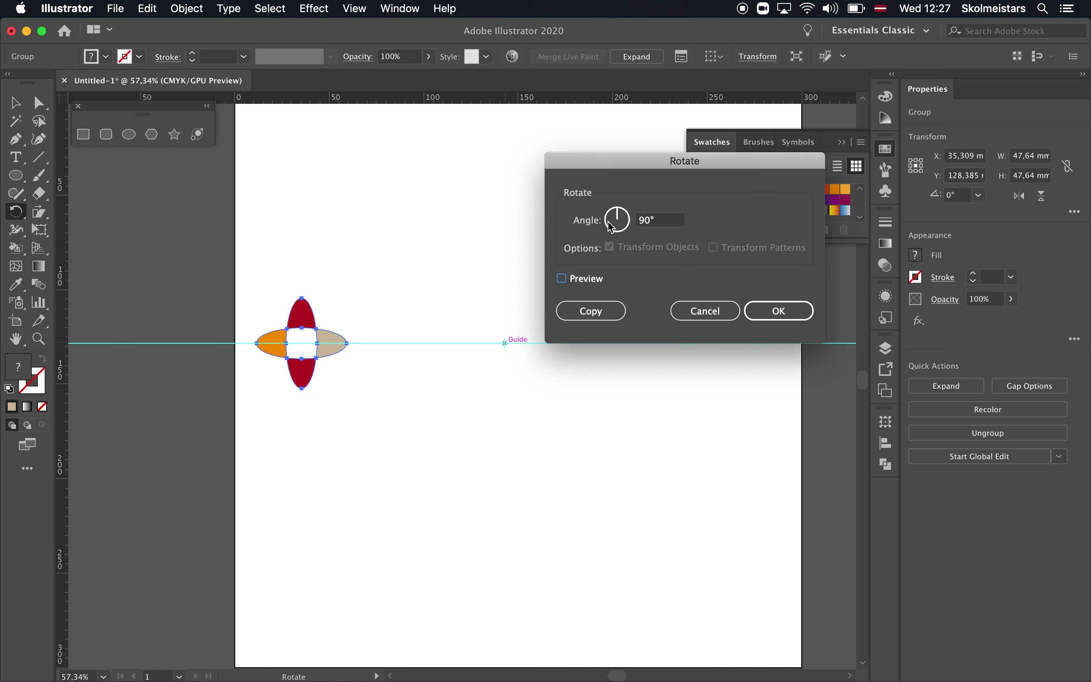
{"action": "double_click", "coordinate": [669, 221]}
{"action": "type", "text": "15"}
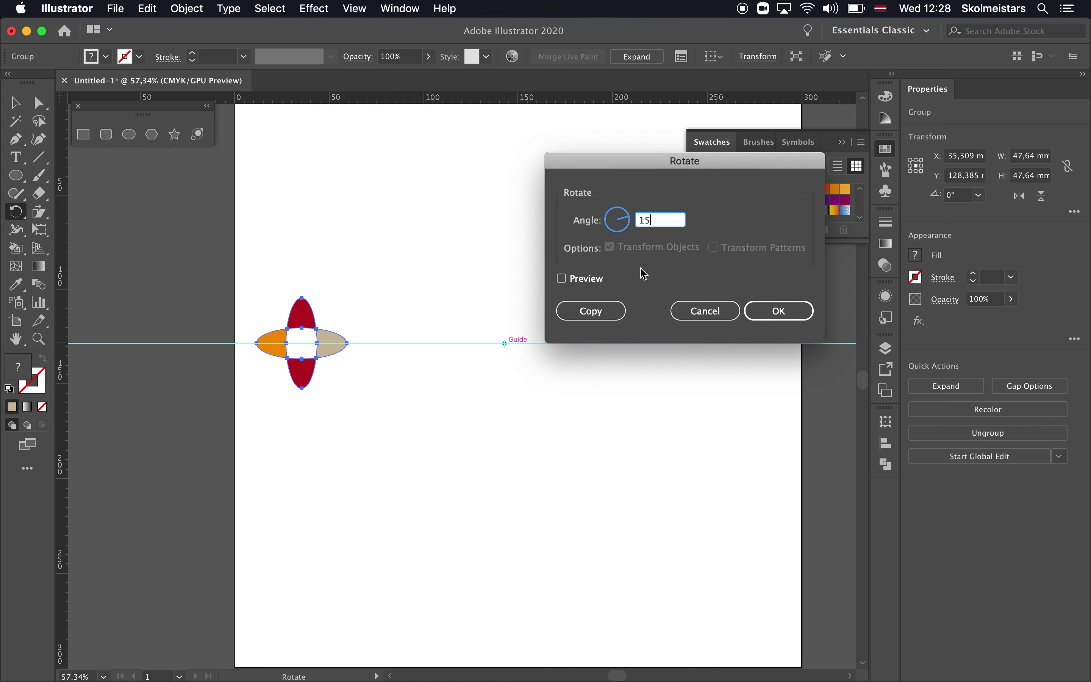
{"action": "left_click", "coordinate": [567, 280]}
{"action": "left_click", "coordinate": [567, 280]}
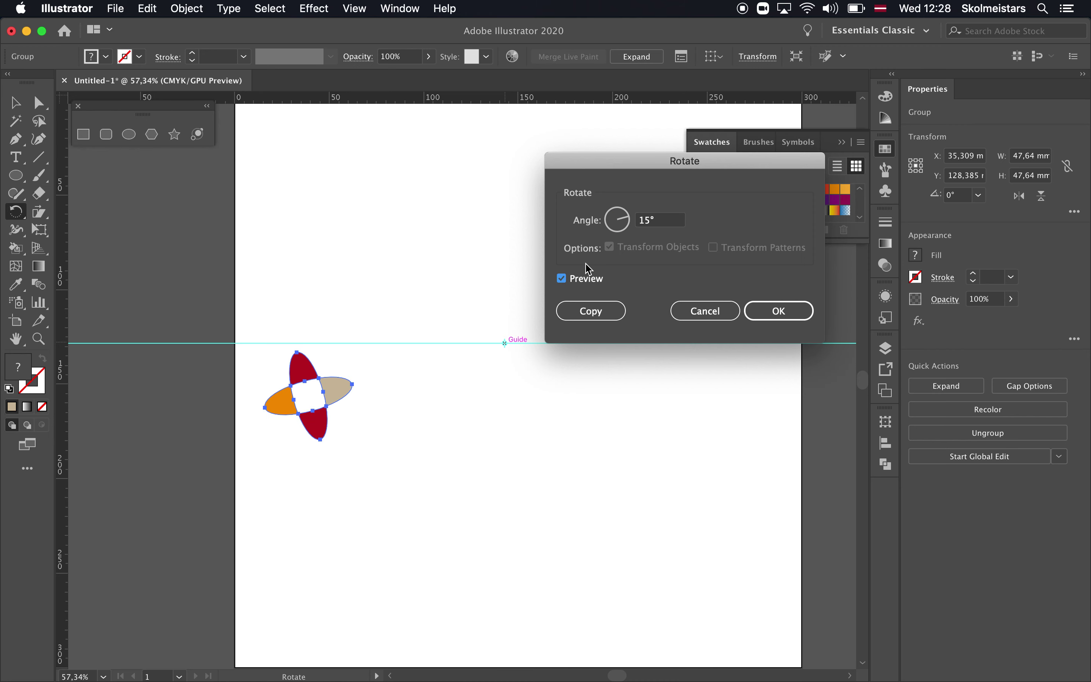
{"action": "double_click", "coordinate": [660, 221]}
{"action": "type", "text": "2"}
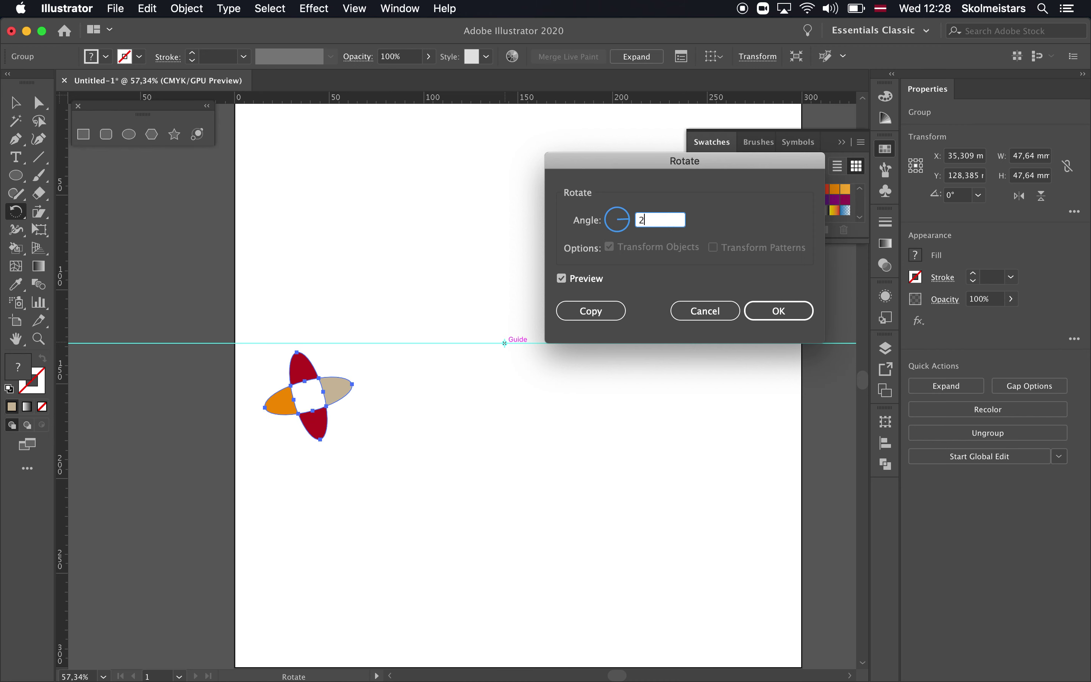
{"action": "left_click", "coordinate": [566, 282]}
{"action": "left_click", "coordinate": [566, 281]}
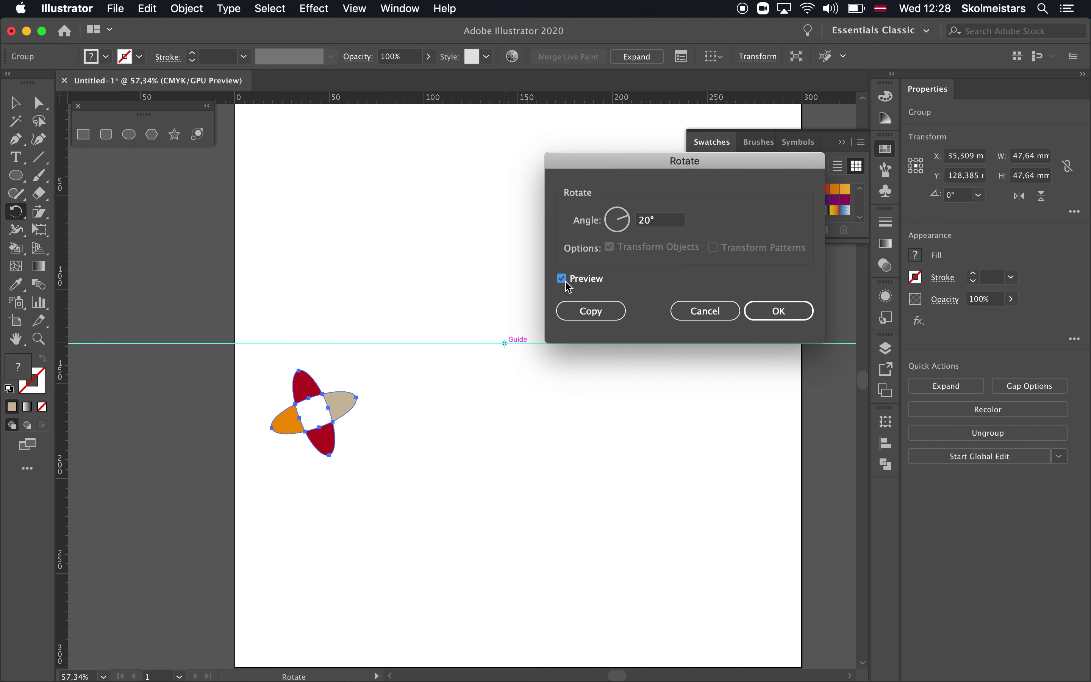
{"action": "left_click", "coordinate": [564, 283]}
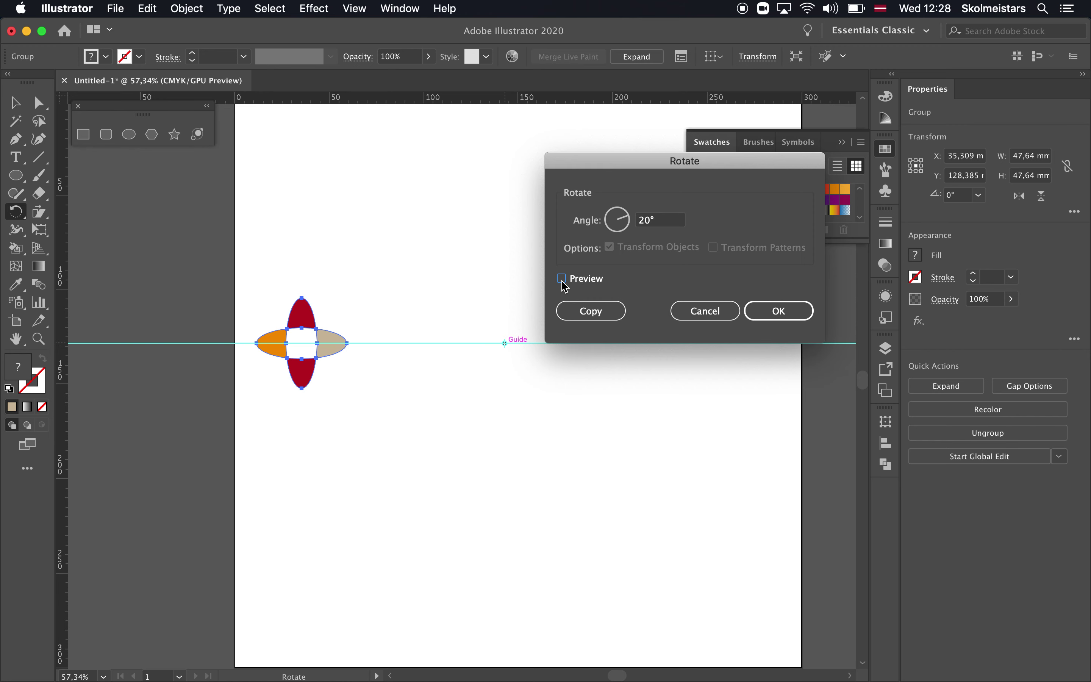
- Copy the cross rotated 30° and repeat with Cmd+D to complete the ring
{"action": "double_click", "coordinate": [660, 221]}
{"action": "type", "text": "3"}
{"action": "left_click", "coordinate": [593, 311]}
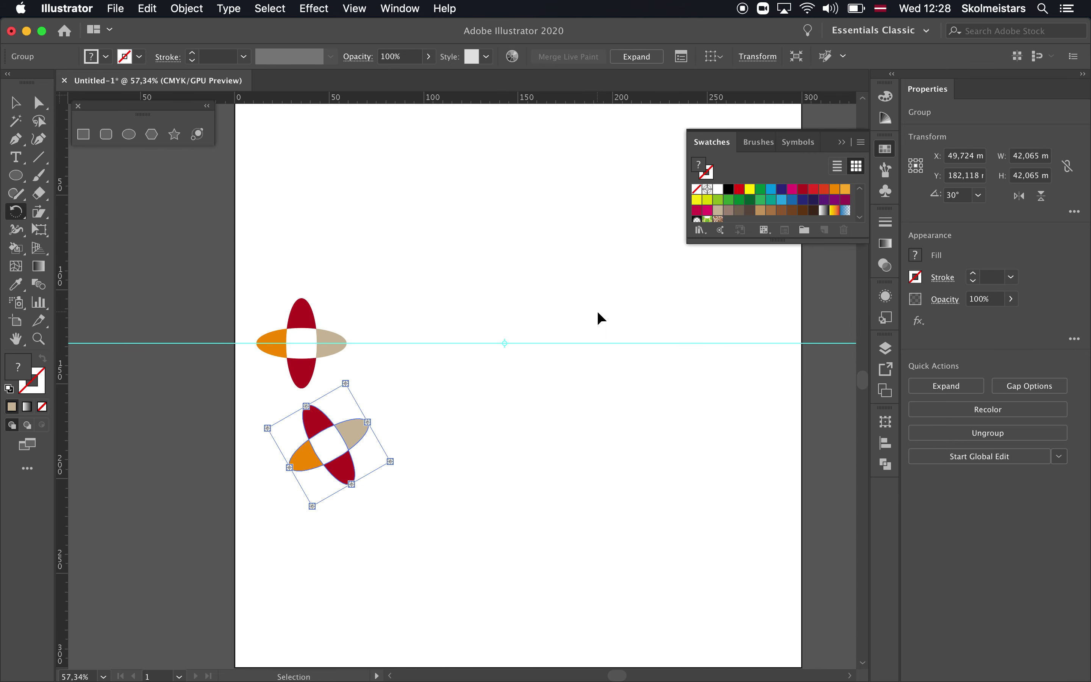
{"action": "key", "text": "super+d"}
{"action": "key", "text": "super+d"}
{"action": "key", "text": "super+d"}
{"action": "key", "text": "super+d"}
{"action": "key", "text": "super+d"}
{"action": "key", "text": "super+d"}
{"action": "key", "text": "super+d"}
{"action": "key", "text": "super+d"}
{"action": "key", "text": "super+d"}
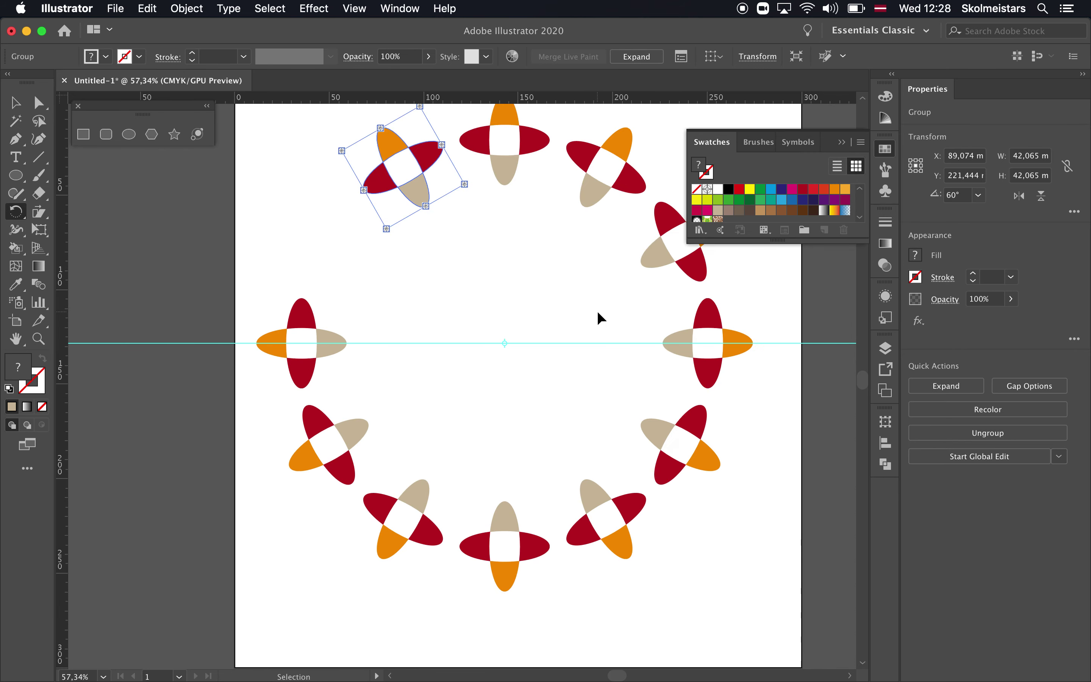
{"action": "key", "text": "super+d"}
- Select and delete the horizontal guide
{"action": "left_click", "coordinate": [15, 103]}
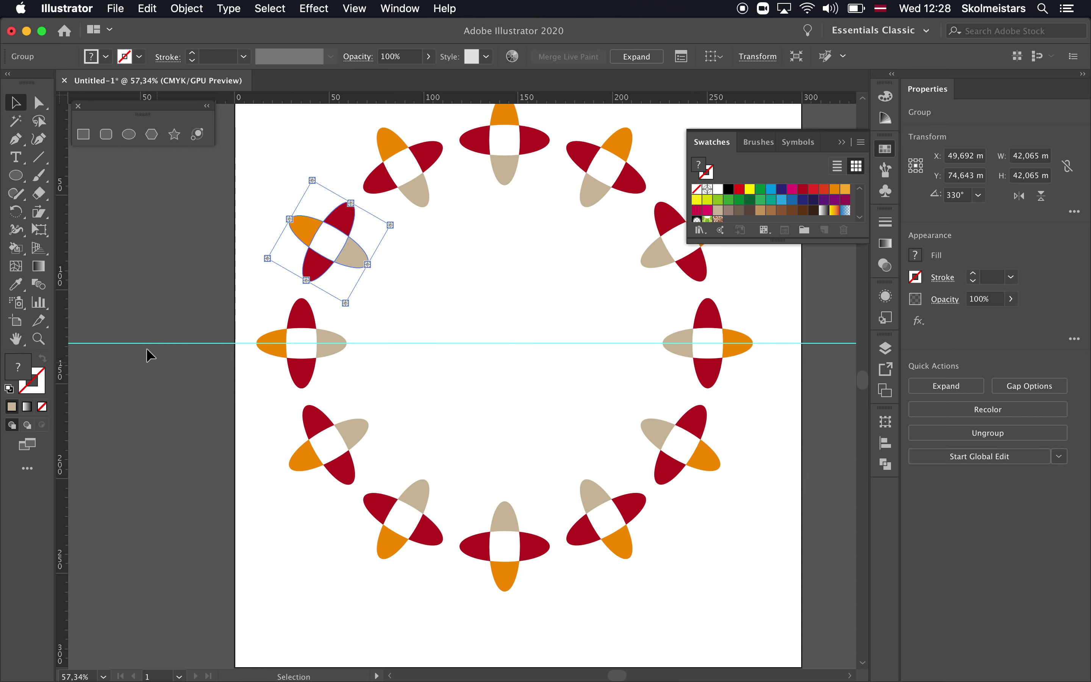
{"action": "left_click", "coordinate": [150, 315]}
{"action": "left_click", "coordinate": [167, 343]}
{"action": "key", "text": "Delete"}
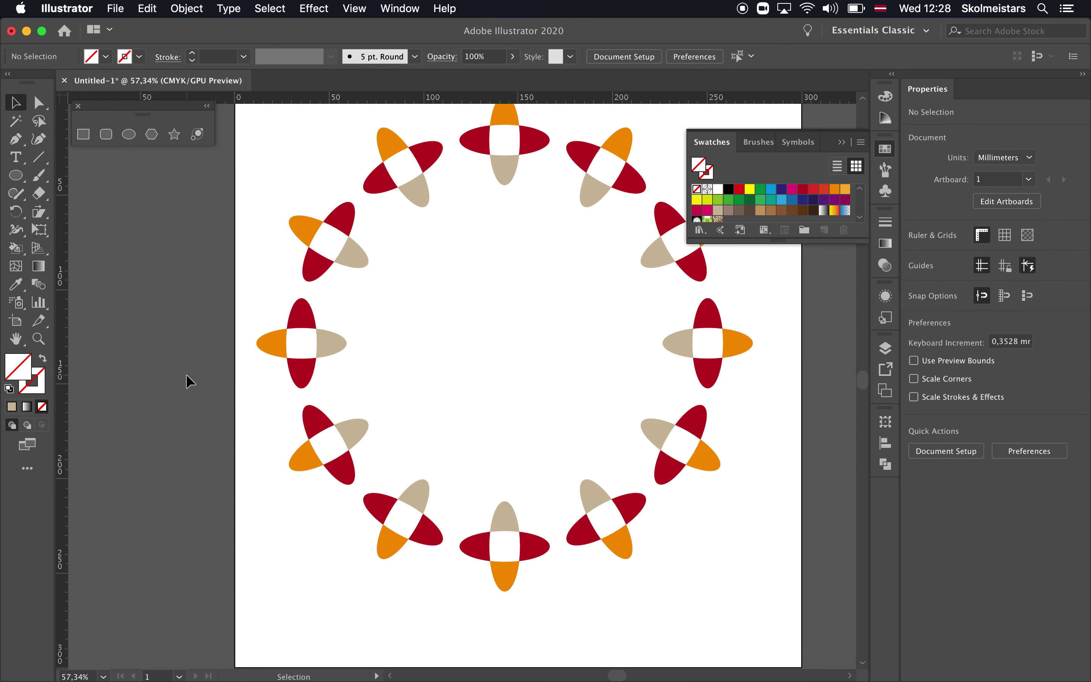
- Draw a small ellipse inside the ring and fill both new ellipses magenta
{"action": "left_click", "coordinate": [842, 142]}
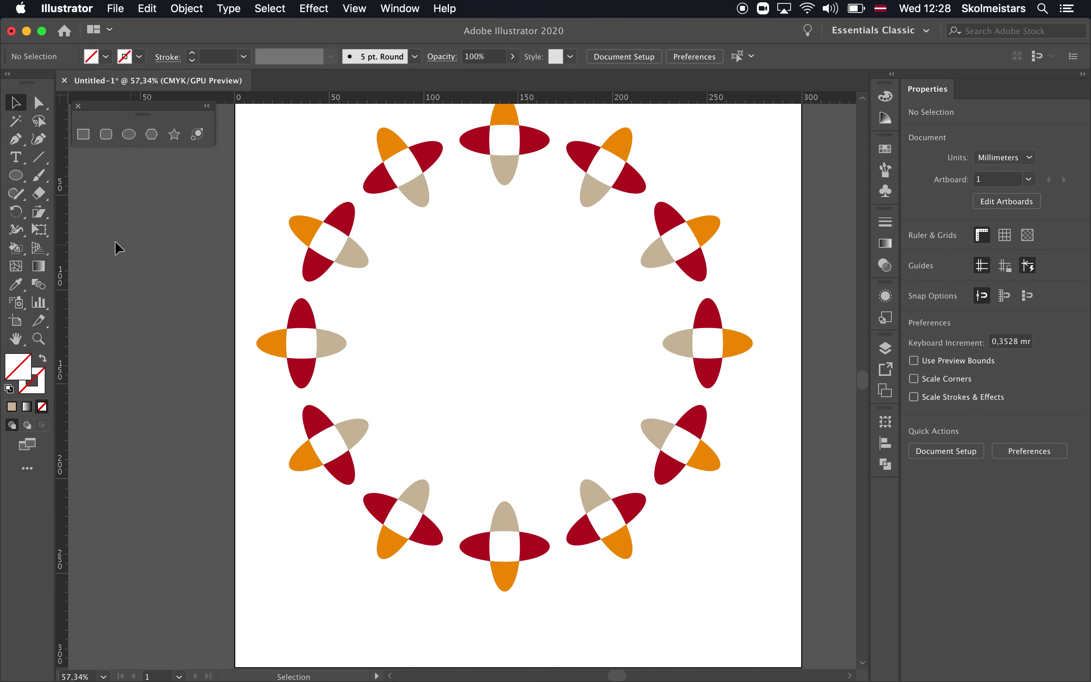
{"action": "left_click", "coordinate": [16, 176]}
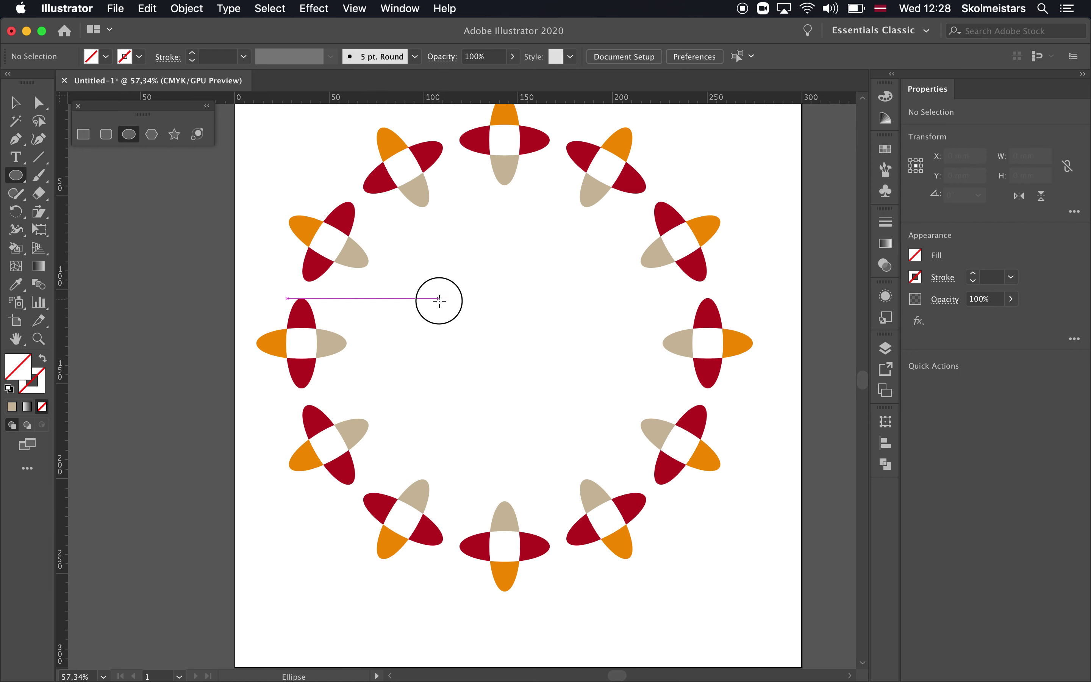
{"action": "mouse_move", "coordinate": [439, 301]}
{"action": "left_mouse_down"}
{"action": "mouse_move", "coordinate": [477, 345]}
{"action": "mouse_move", "coordinate": [500, 351]}
{"action": "left_mouse_up"}
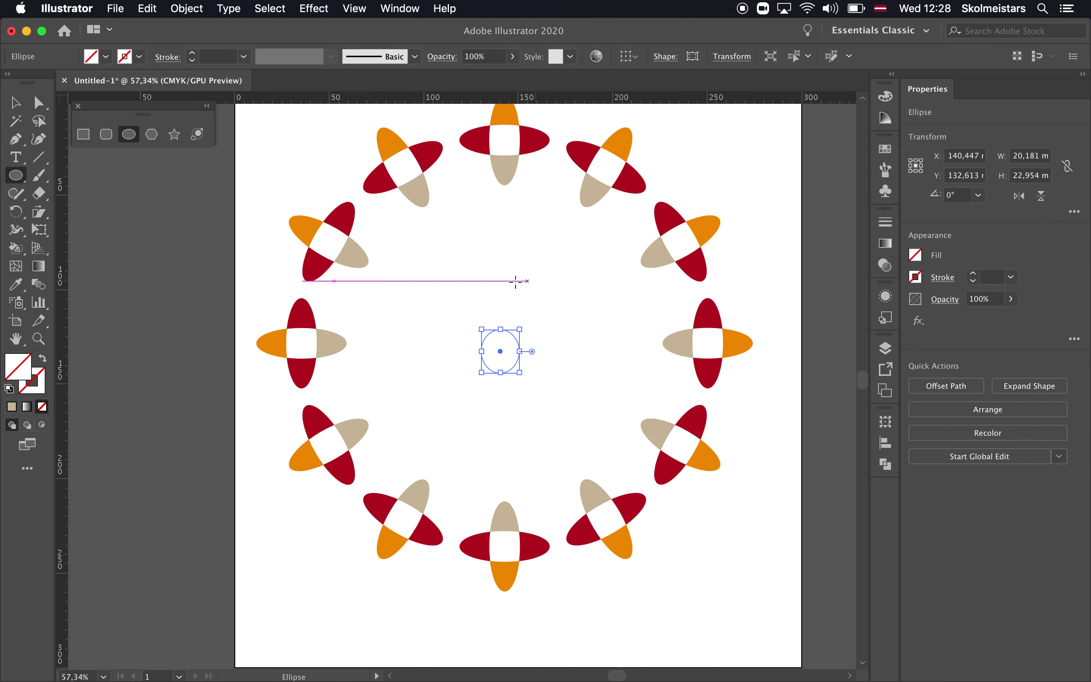
{"action": "left_click", "coordinate": [16, 103]}
{"action": "left_click_drag", "start_coordinate": [422, 266], "coordinate": [555, 392]}
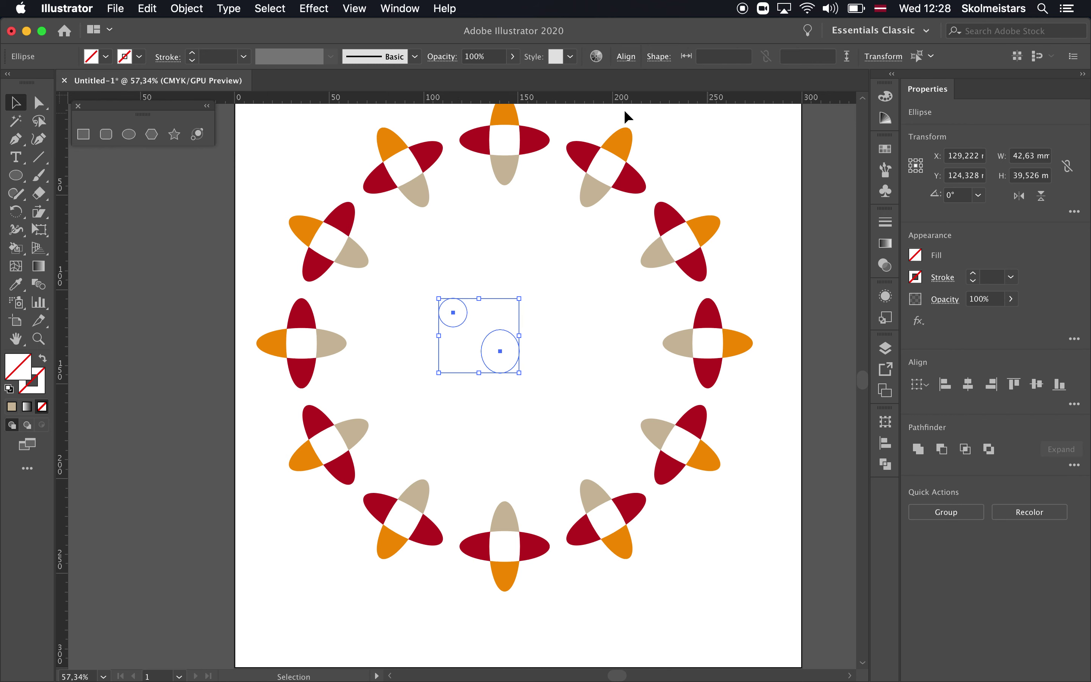
{"action": "left_click", "coordinate": [105, 56]}
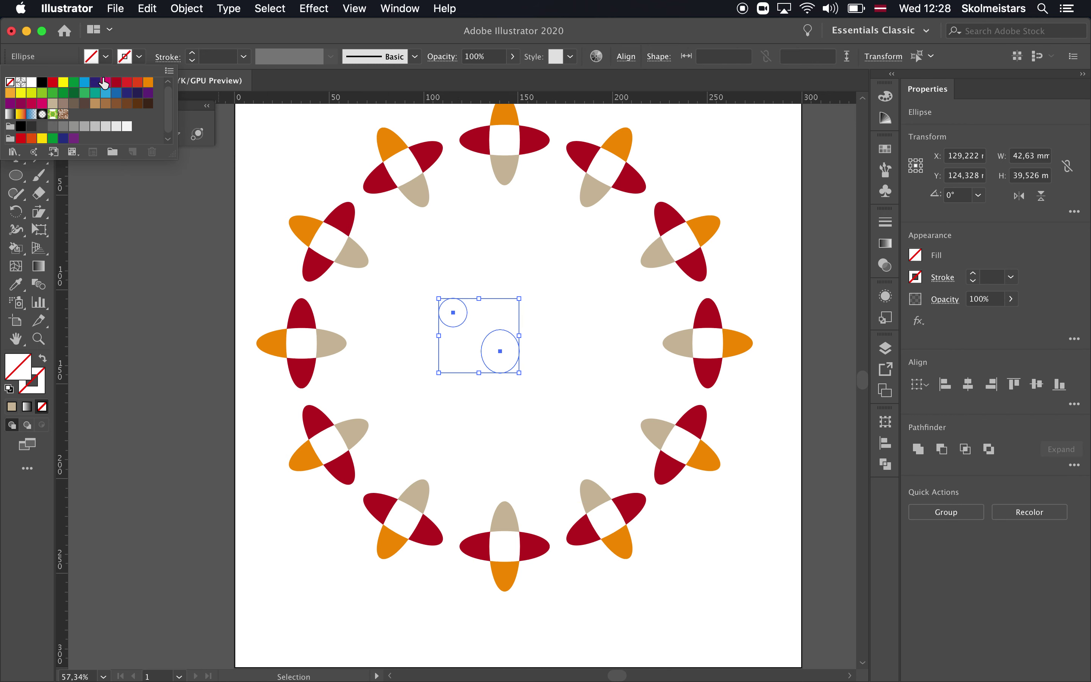
{"action": "left_click", "coordinate": [105, 81]}
{"action": "left_click", "coordinate": [530, 327]}
- Move the larger ellipse beside the small circle, fill it orange, and select both
{"action": "mouse_move", "coordinate": [515, 353]}
{"action": "left_mouse_down"}
{"action": "mouse_move", "coordinate": [497, 300]}
{"action": "mouse_move", "coordinate": [477, 319]}
{"action": "left_mouse_up"}
{"action": "left_click", "coordinate": [105, 56]}
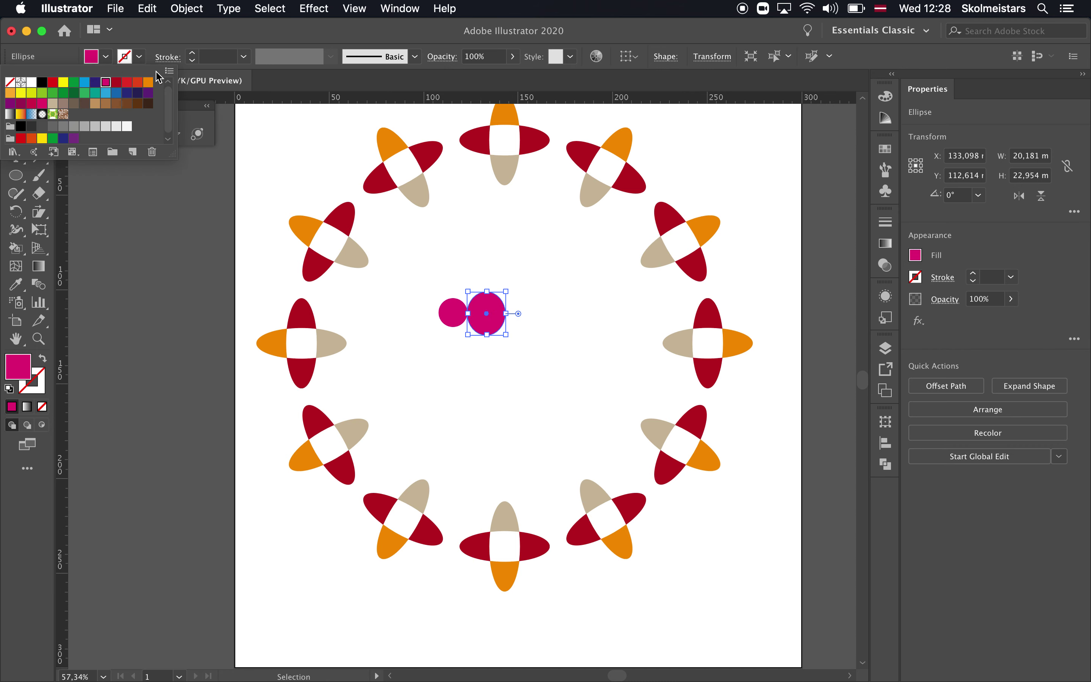
{"action": "left_click", "coordinate": [135, 81]}
{"action": "left_click", "coordinate": [548, 262]}
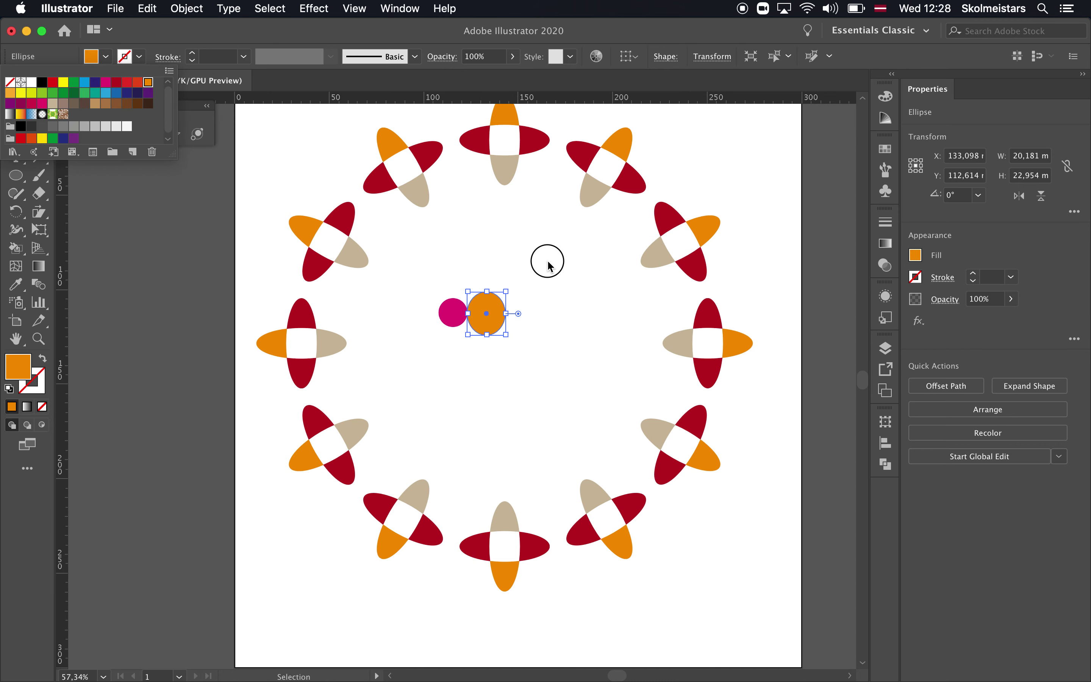
{"action": "left_click", "coordinate": [549, 358]}
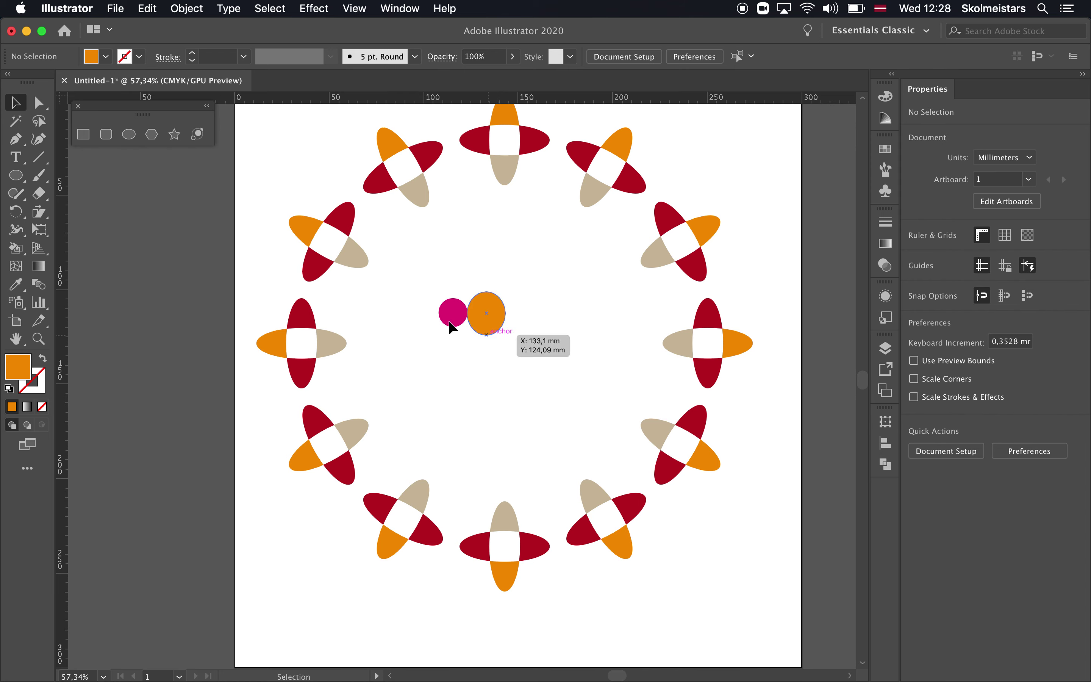
{"action": "mouse_move", "coordinate": [412, 270]}
{"action": "left_mouse_down"}
{"action": "mouse_move", "coordinate": [522, 334]}
{"action": "mouse_move", "coordinate": [580, 345]}
{"action": "left_mouse_up"}
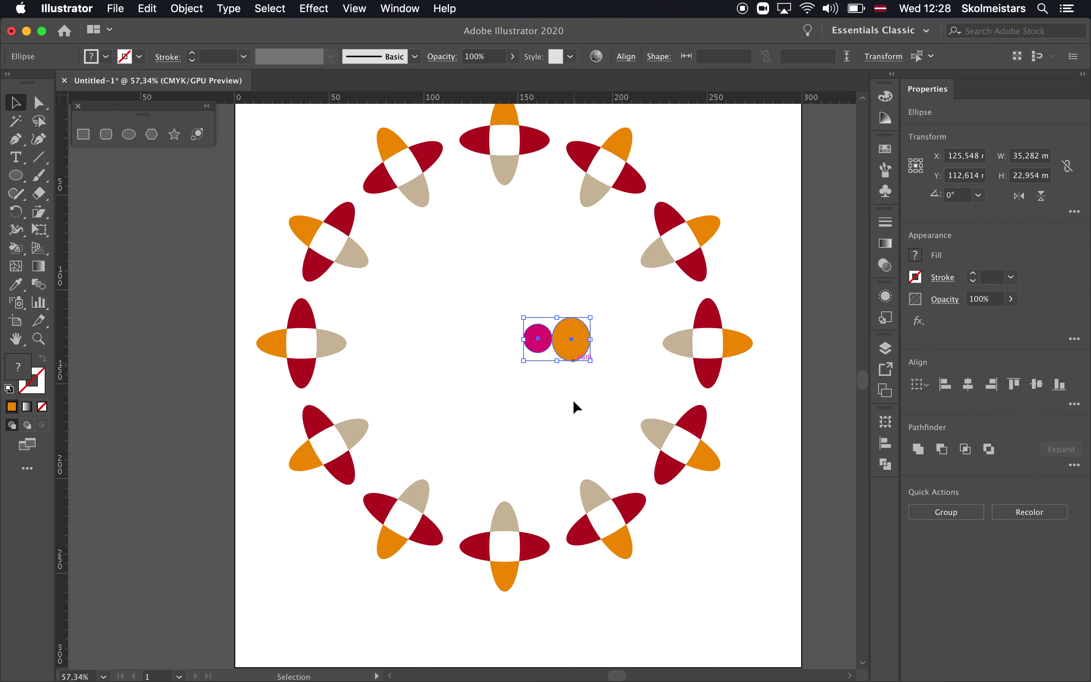
- Reselect the two circles, shift them around, and undo the last move
{"action": "left_click", "coordinate": [501, 382]}
{"action": "left_click_drag", "start_coordinate": [500, 292], "coordinate": [604, 367]}
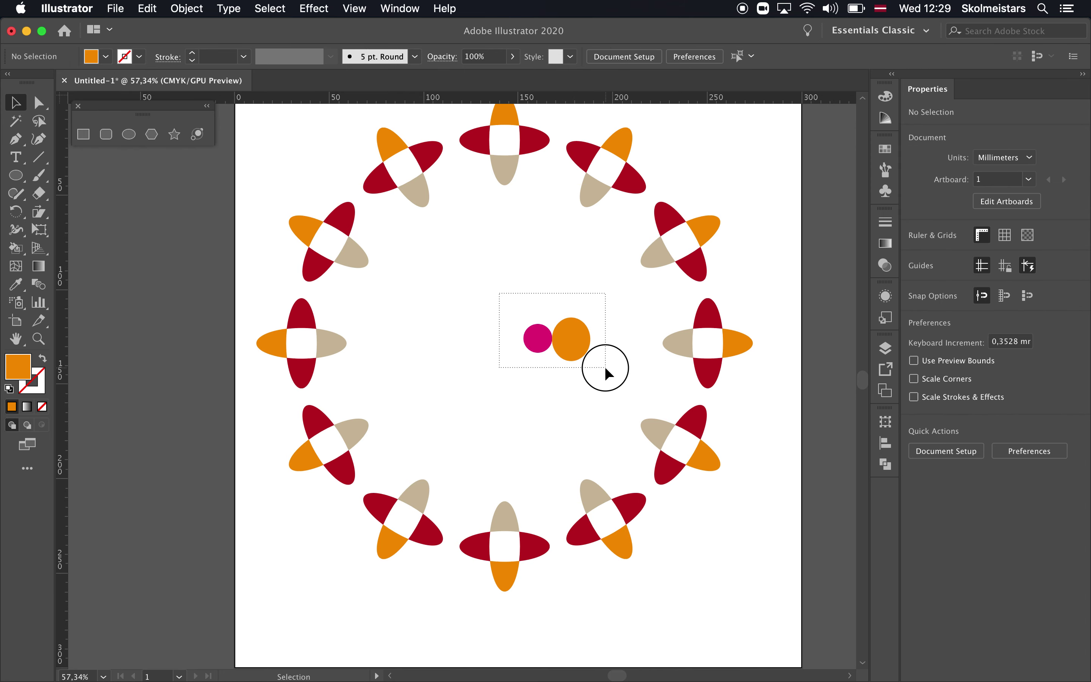
{"action": "mouse_move", "coordinate": [566, 352]}
{"action": "left_mouse_down"}
{"action": "mouse_move", "coordinate": [461, 379]}
{"action": "mouse_move", "coordinate": [503, 336]}
{"action": "left_mouse_up"}
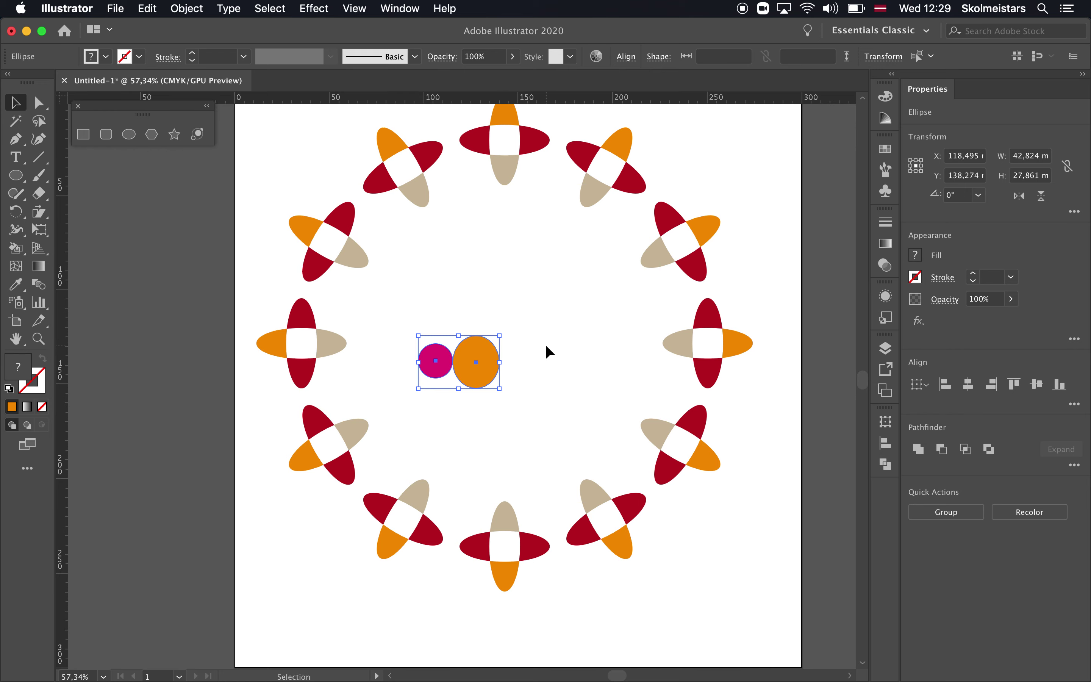
{"action": "mouse_move", "coordinate": [469, 382]}
{"action": "left_mouse_down"}
{"action": "mouse_move", "coordinate": [500, 362]}
{"action": "mouse_move", "coordinate": [422, 373]}
{"action": "left_mouse_up"}
{"action": "left_click", "coordinate": [473, 360]}
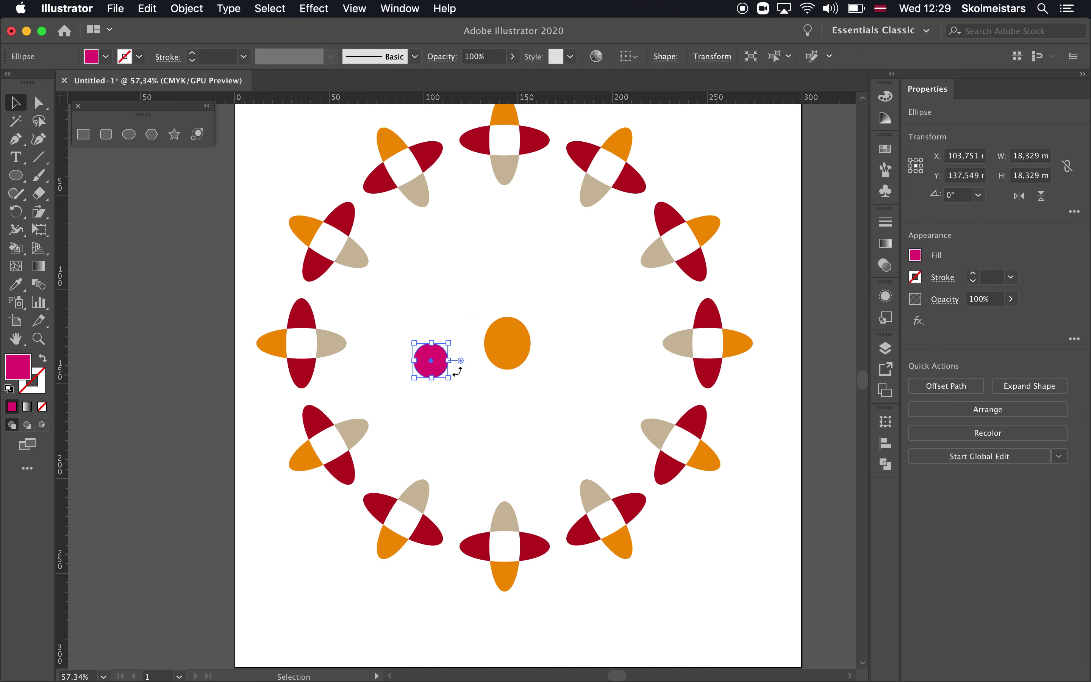
{"action": "key", "text": "super+z"}
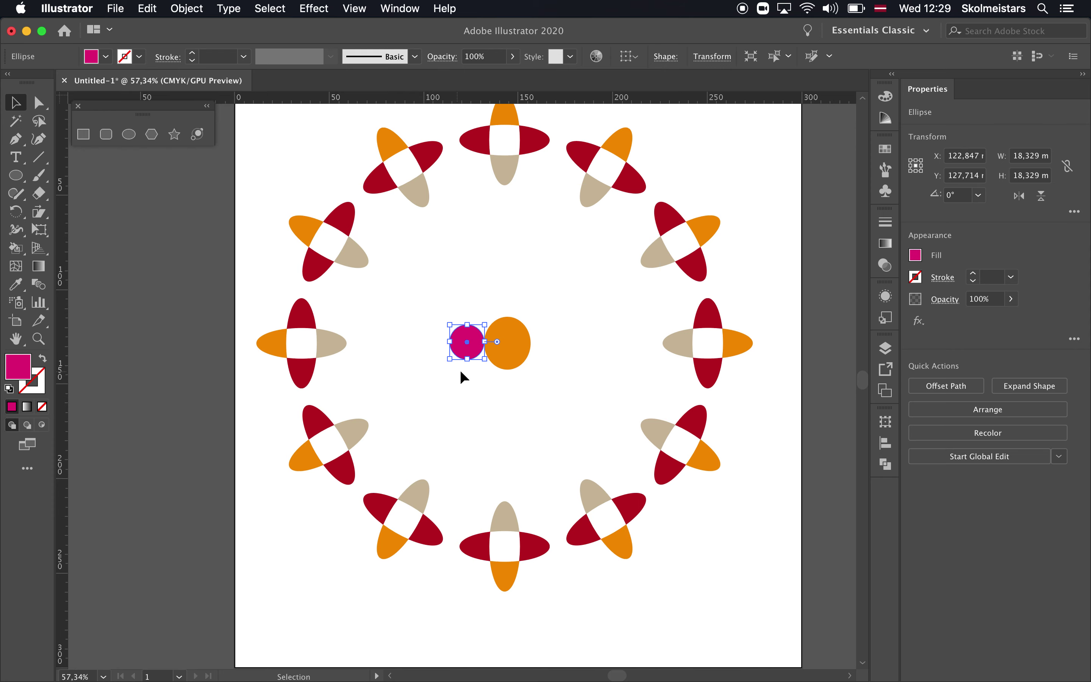
- Group the two circles and nudge the group to just below its original spot
{"action": "left_click", "coordinate": [507, 321], "text": "shift"}
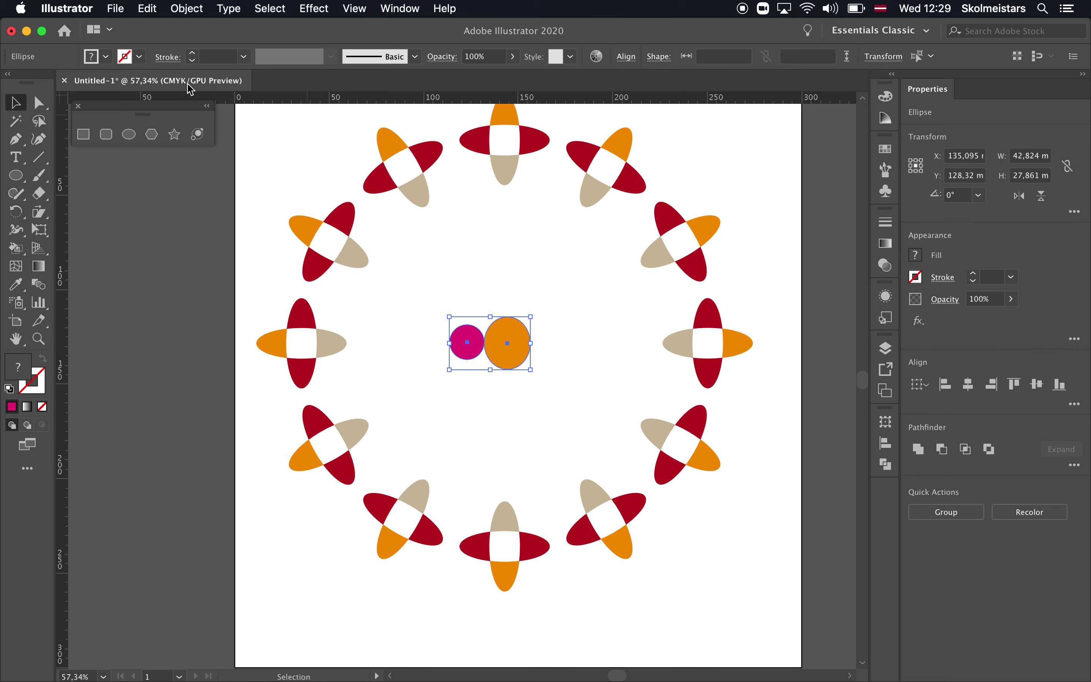
{"action": "left_click", "coordinate": [187, 8]}
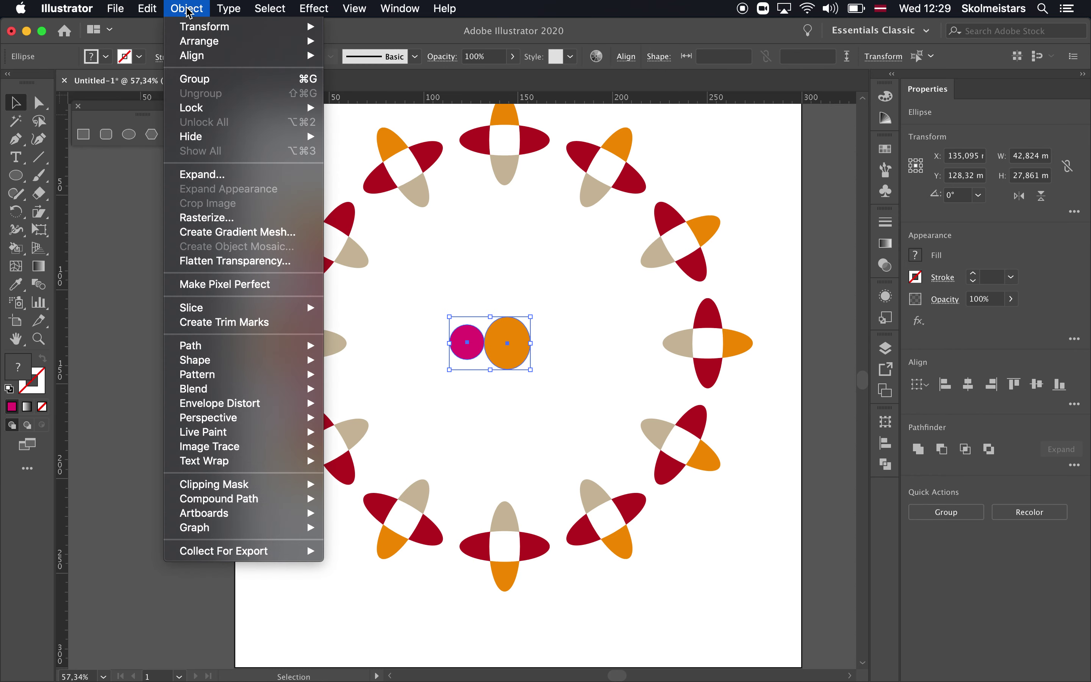
{"action": "left_click", "coordinate": [209, 79]}
{"action": "left_click", "coordinate": [553, 298]}
{"action": "mouse_move", "coordinate": [507, 344]}
{"action": "left_mouse_down"}
{"action": "mouse_move", "coordinate": [521, 308]}
{"action": "mouse_move", "coordinate": [510, 349]}
{"action": "mouse_move", "coordinate": [446, 298]}
{"action": "mouse_move", "coordinate": [501, 334]}
{"action": "mouse_move", "coordinate": [516, 325]}
{"action": "left_mouse_up"}
{"action": "left_click", "coordinate": [583, 341]}
{"action": "left_click", "coordinate": [475, 346]}
{"action": "left_click", "coordinate": [551, 301]}
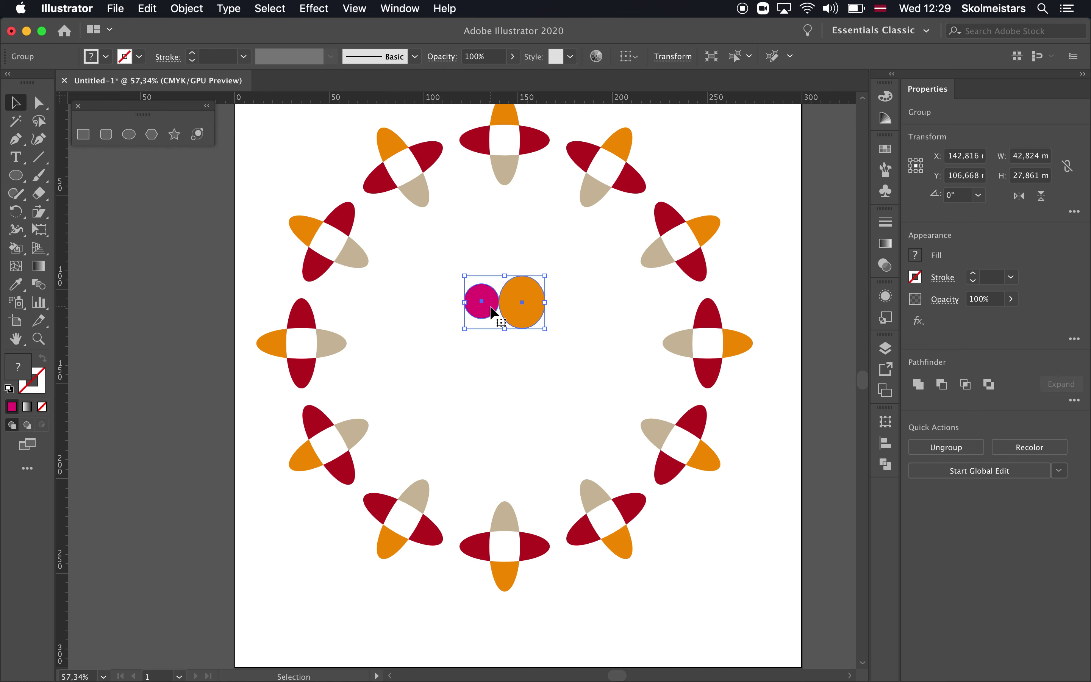
- Ungroup the circles, then select and delete both of them
{"action": "left_click", "coordinate": [187, 8]}
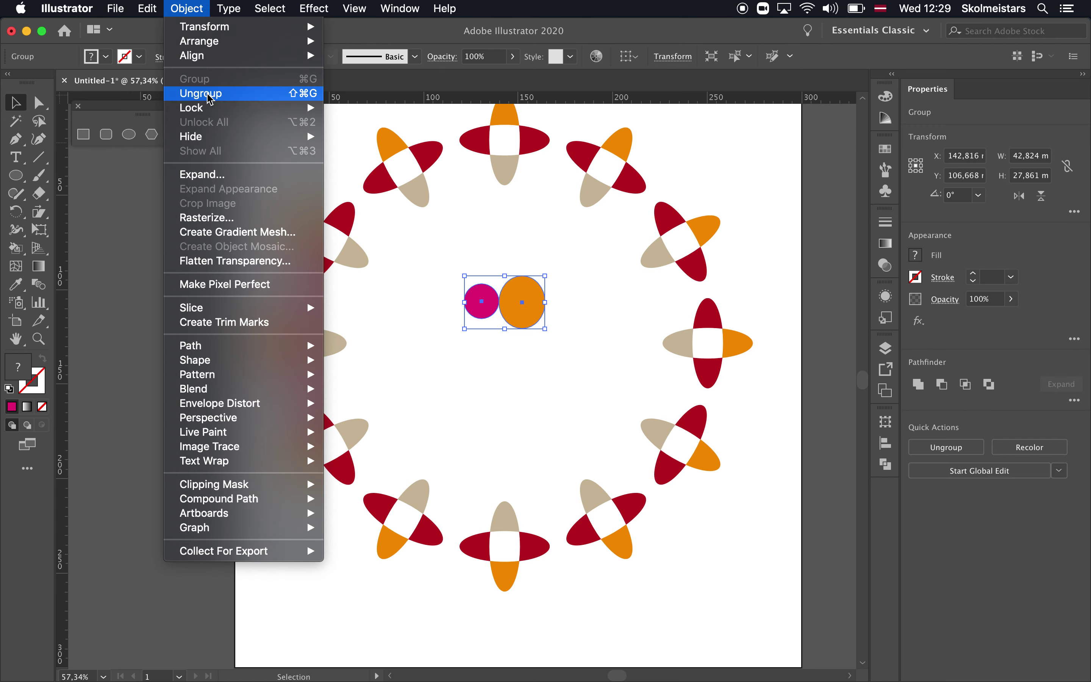
{"action": "left_click", "coordinate": [209, 93]}
{"action": "left_click_drag", "start_coordinate": [534, 324], "coordinate": [543, 336]}
{"action": "left_click_drag", "start_coordinate": [444, 261], "coordinate": [552, 338]}
{"action": "key", "text": "Delete"}
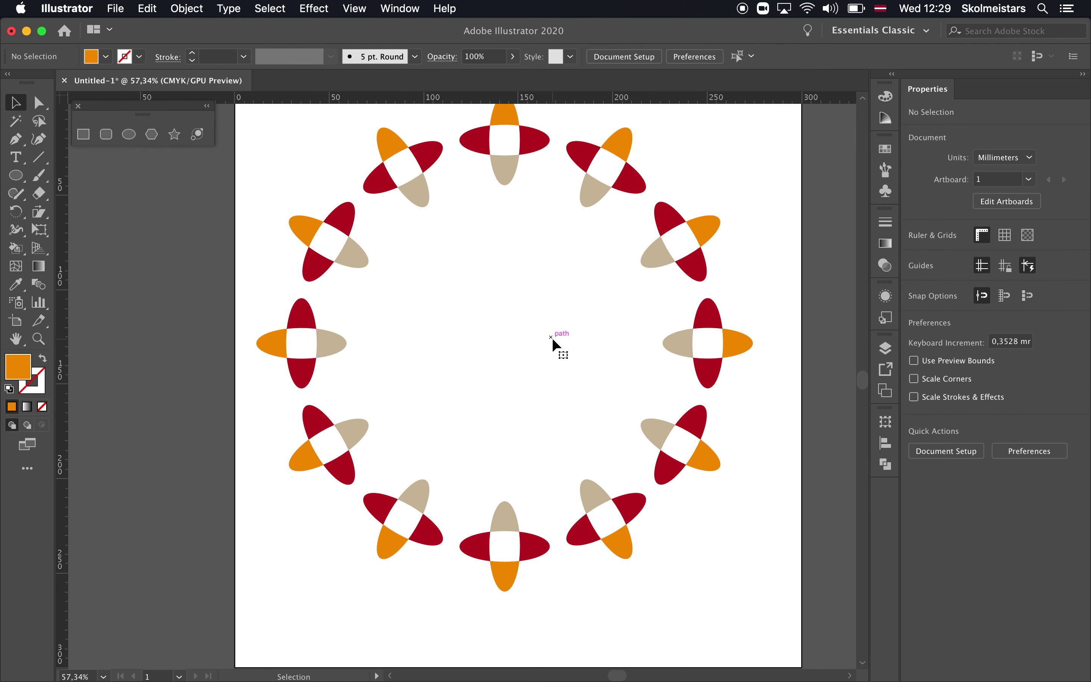
- Undo a stray inward move of the top cross and marquee-select the whole ring of crosses
{"action": "scroll", "coordinate": [519, 351], "scroll_direction": "up", "scroll_amount": 1}
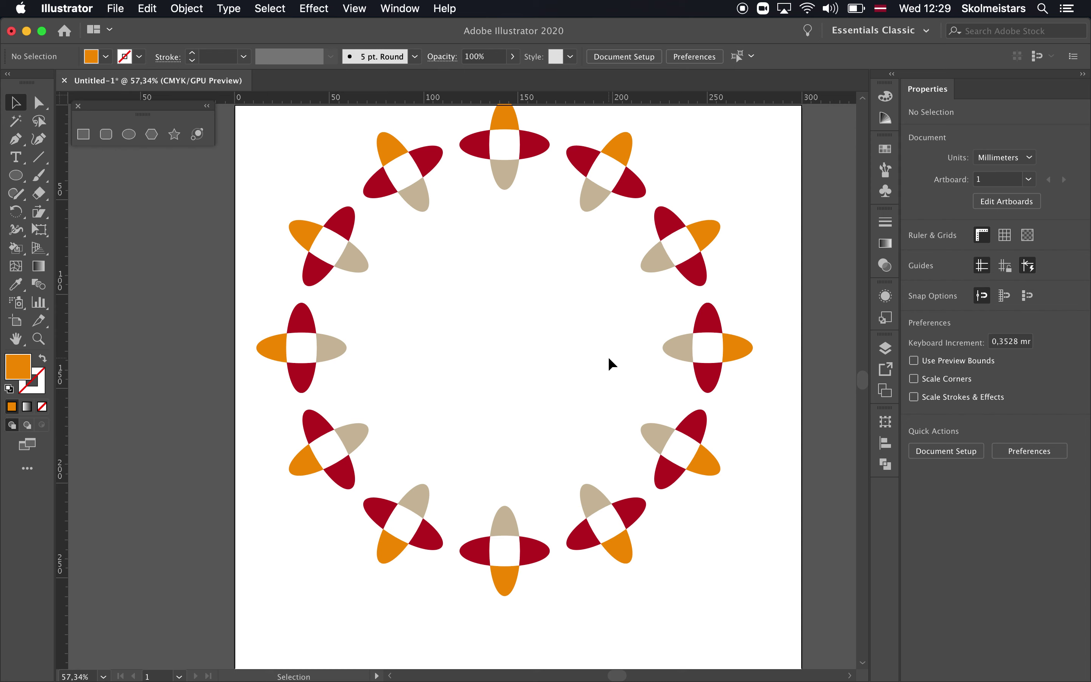
{"action": "left_click_drag", "start_coordinate": [505, 178], "coordinate": [435, 284]}
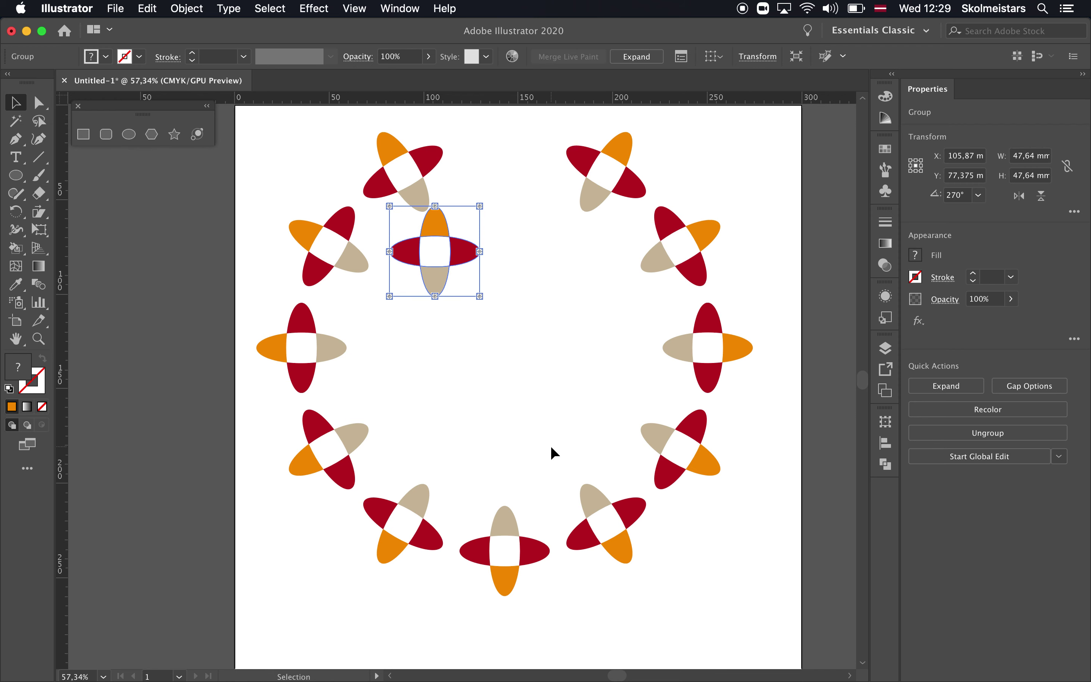
{"action": "key", "text": "super+z"}
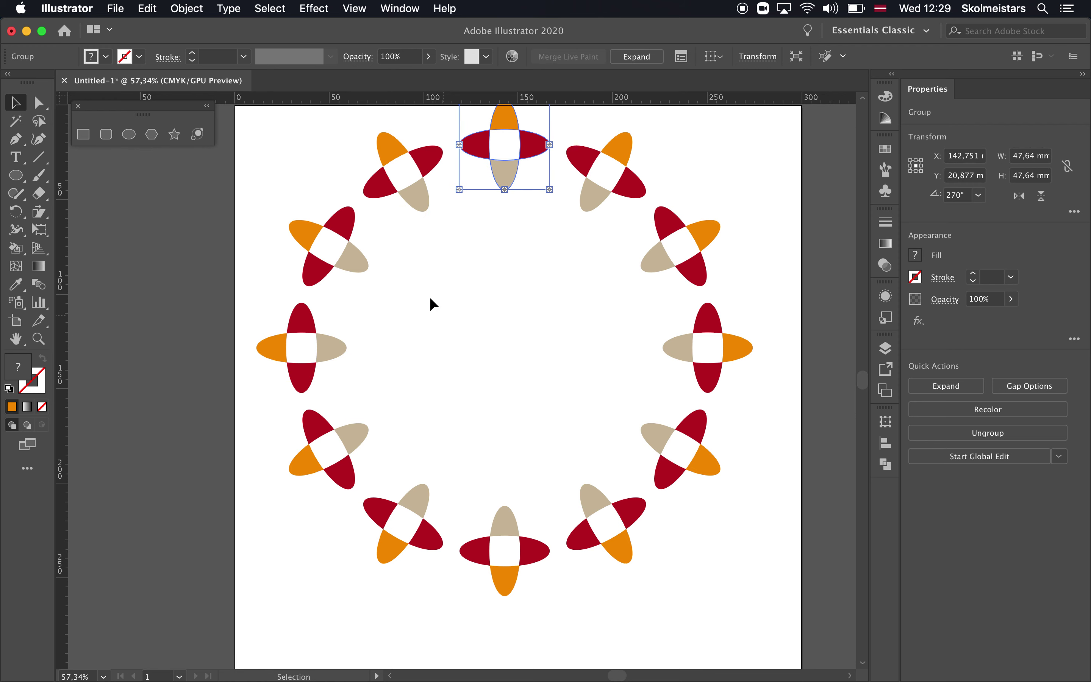
{"action": "left_click_drag", "start_coordinate": [264, 135], "coordinate": [707, 528]}
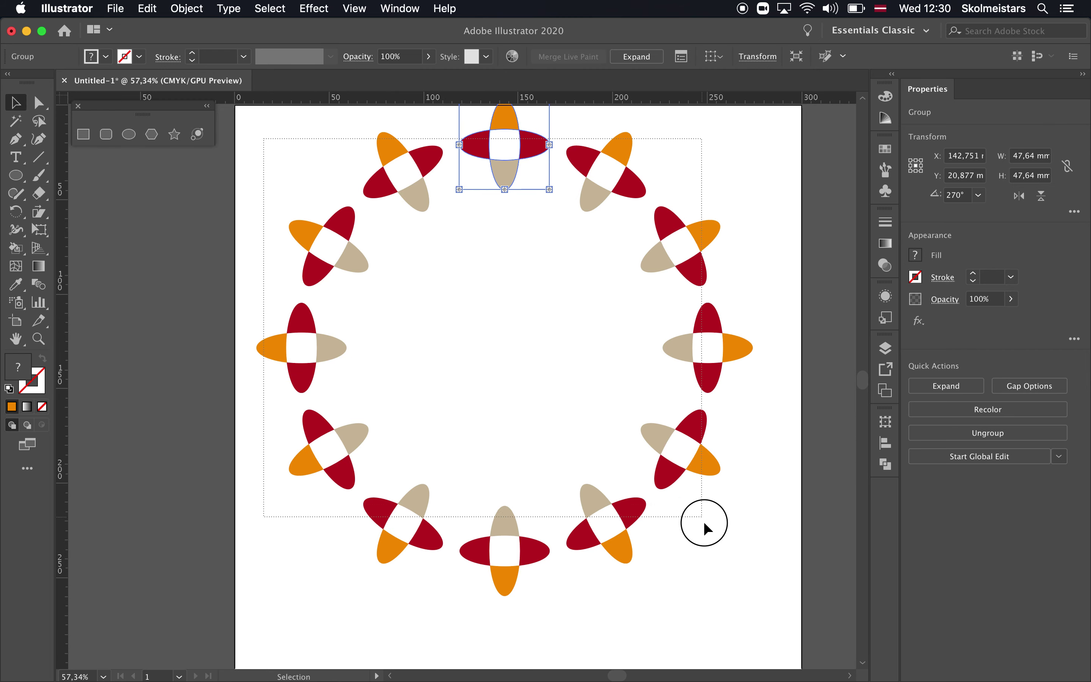
{"action": "left_click", "coordinate": [187, 7]}
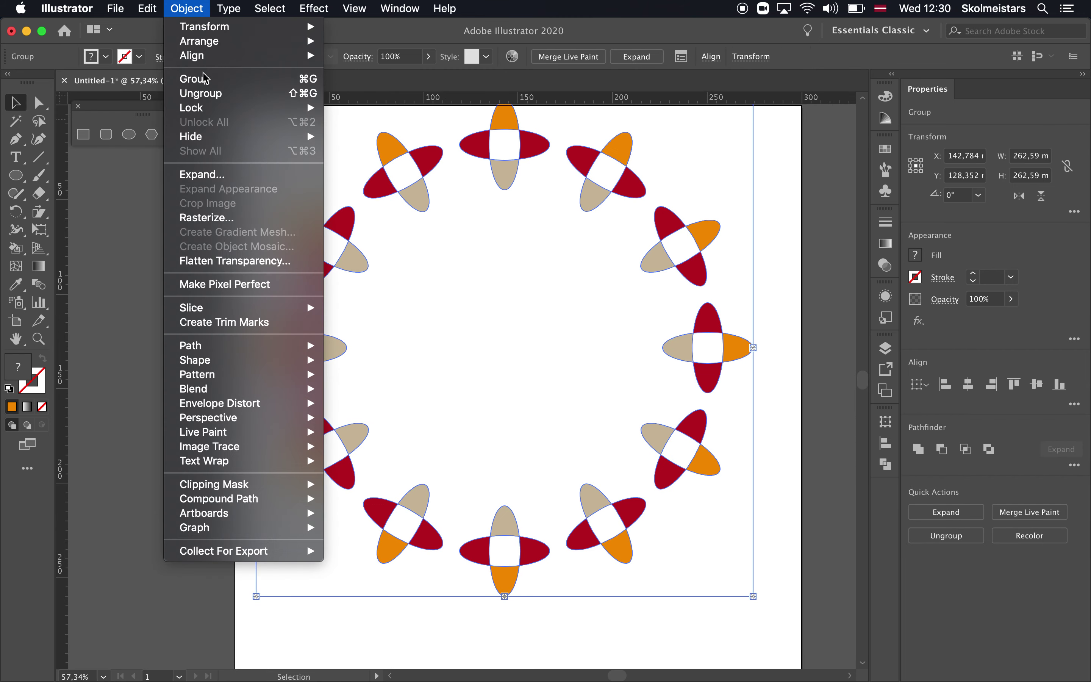
- Ungroup the twelve crosses and park the ring on the pasteboard left of the artboard
{"action": "left_click", "coordinate": [207, 95]}
{"action": "left_click", "coordinate": [670, 172]}
{"action": "mouse_move", "coordinate": [612, 160]}
{"action": "left_mouse_down"}
{"action": "mouse_move", "coordinate": [476, 264]}
{"action": "mouse_move", "coordinate": [140, 249]}
{"action": "left_mouse_up"}
{"action": "left_click", "coordinate": [663, 176]}
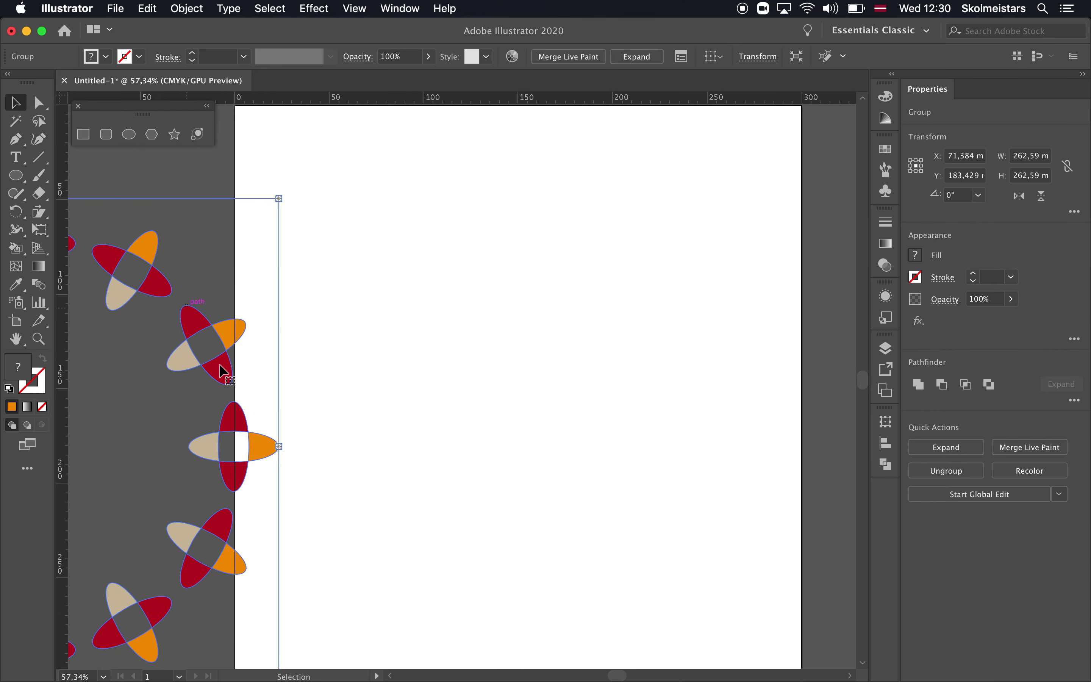
{"action": "left_click_drag", "start_coordinate": [251, 440], "coordinate": [173, 413]}
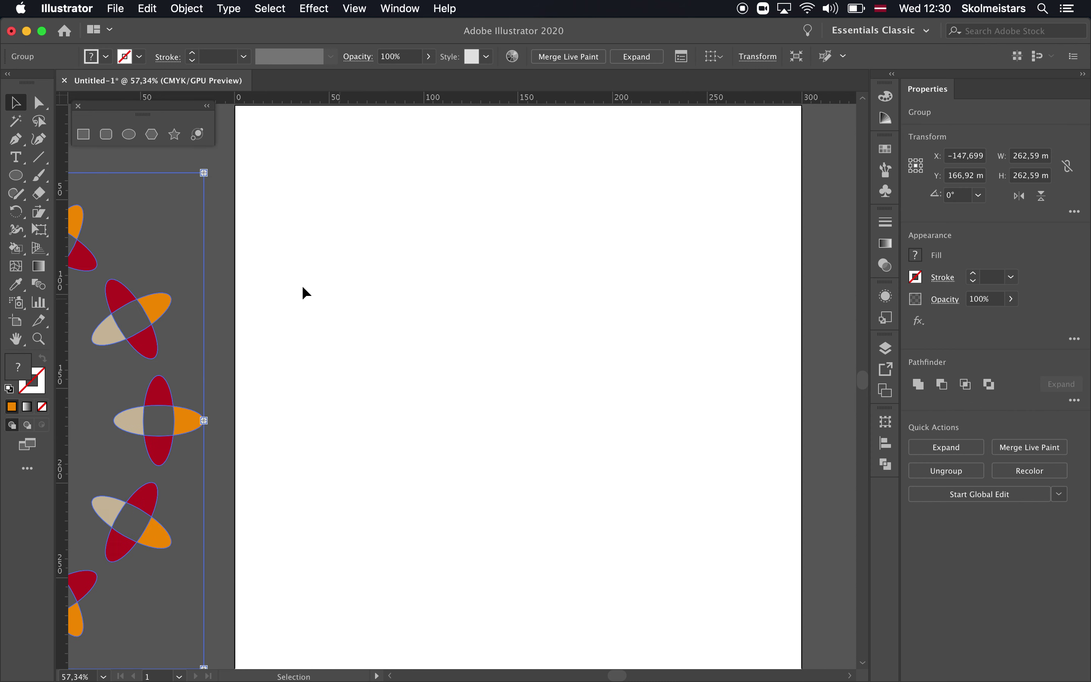
{"action": "left_click", "coordinate": [232, 338]}
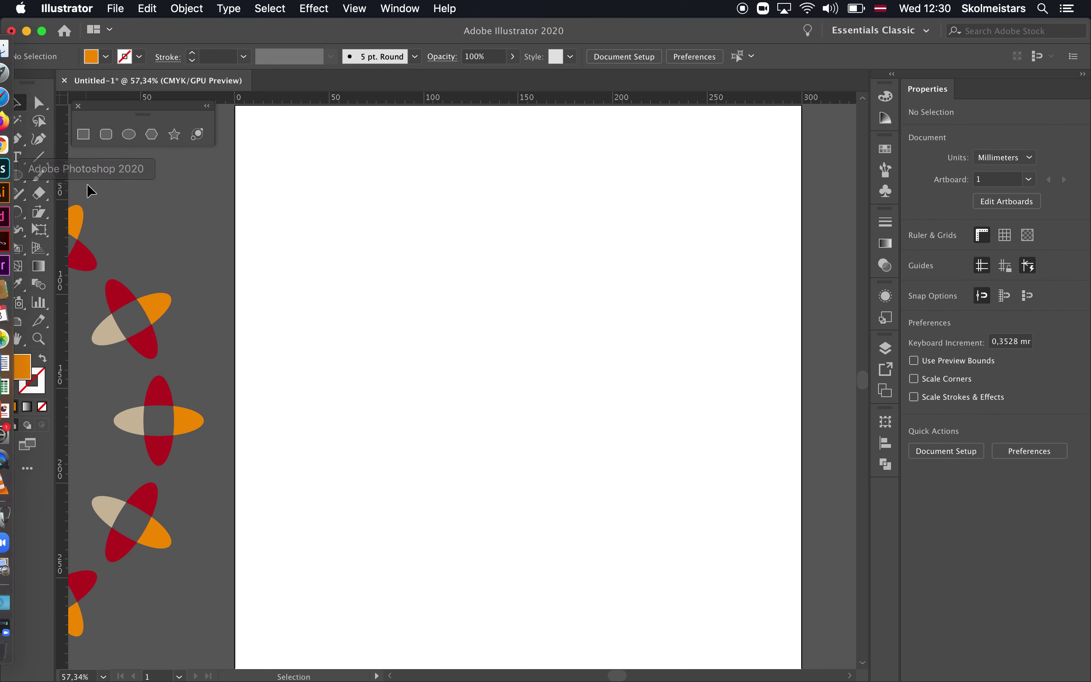
- Draw a long thin orange ellipse on the artboard
{"action": "left_click", "coordinate": [19, 180]}
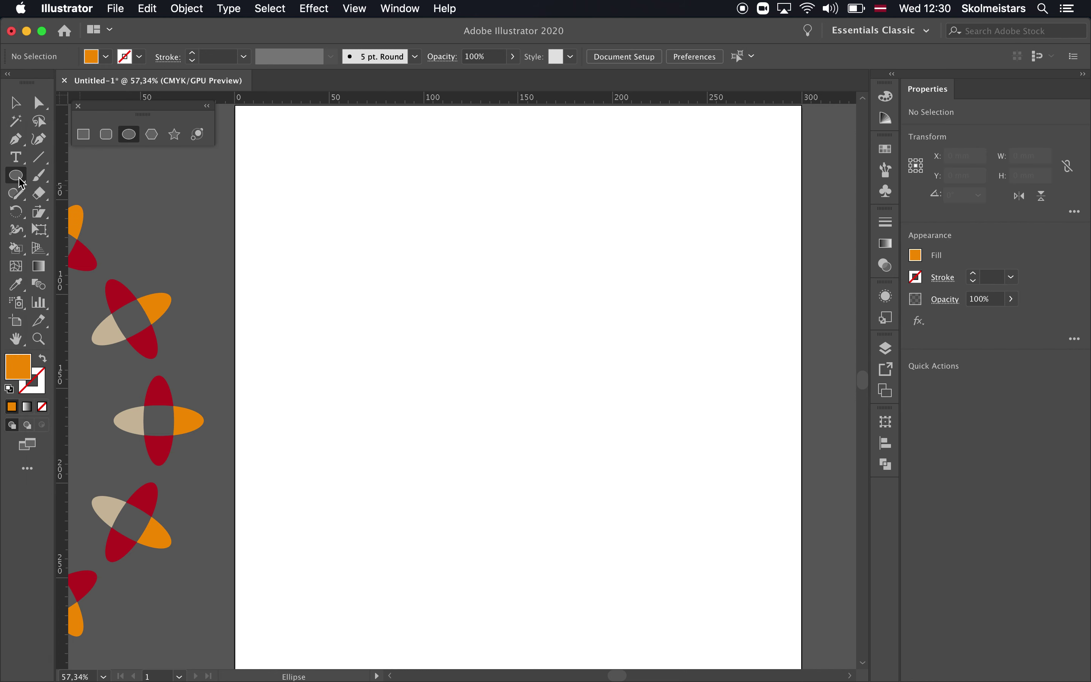
{"action": "left_click_drag", "start_coordinate": [340, 312], "coordinate": [421, 336]}
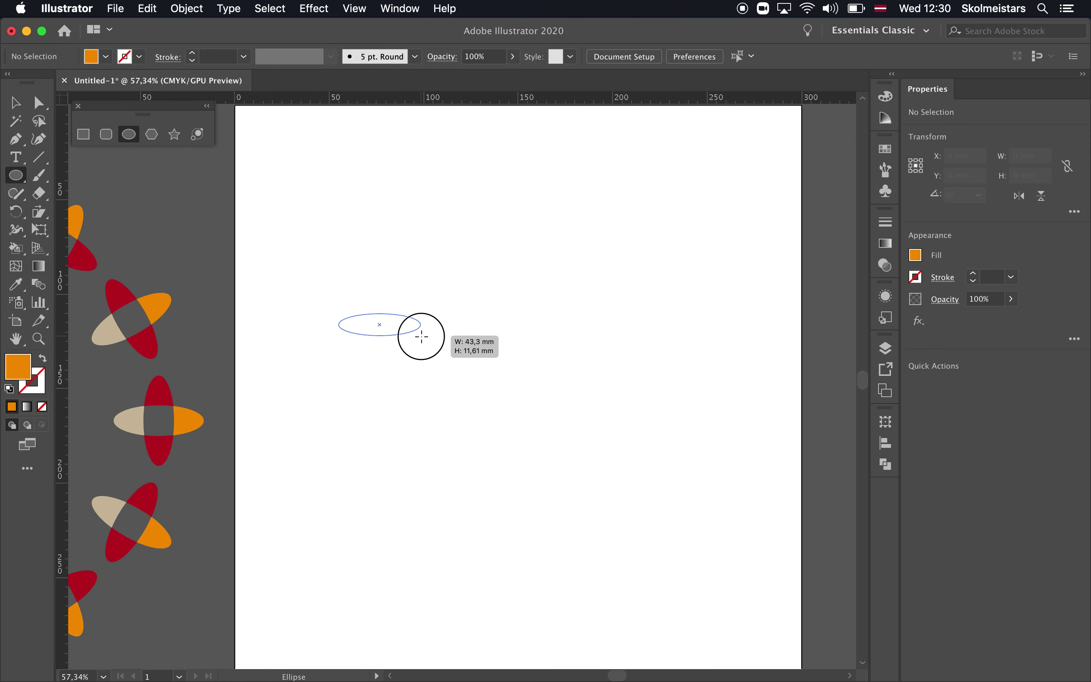
{"action": "left_click_drag", "start_coordinate": [422, 336], "coordinate": [423, 337]}
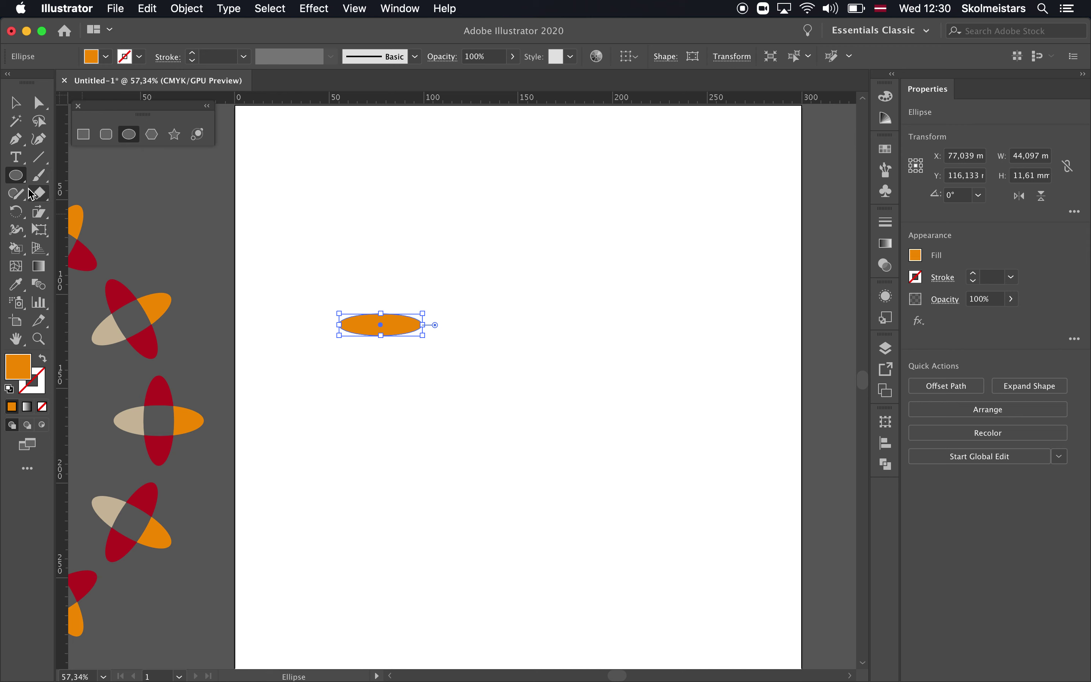
- Make 90° rotated copies around the ellipse's right tip to form a four-petal cross
{"action": "left_click", "coordinate": [25, 214]}
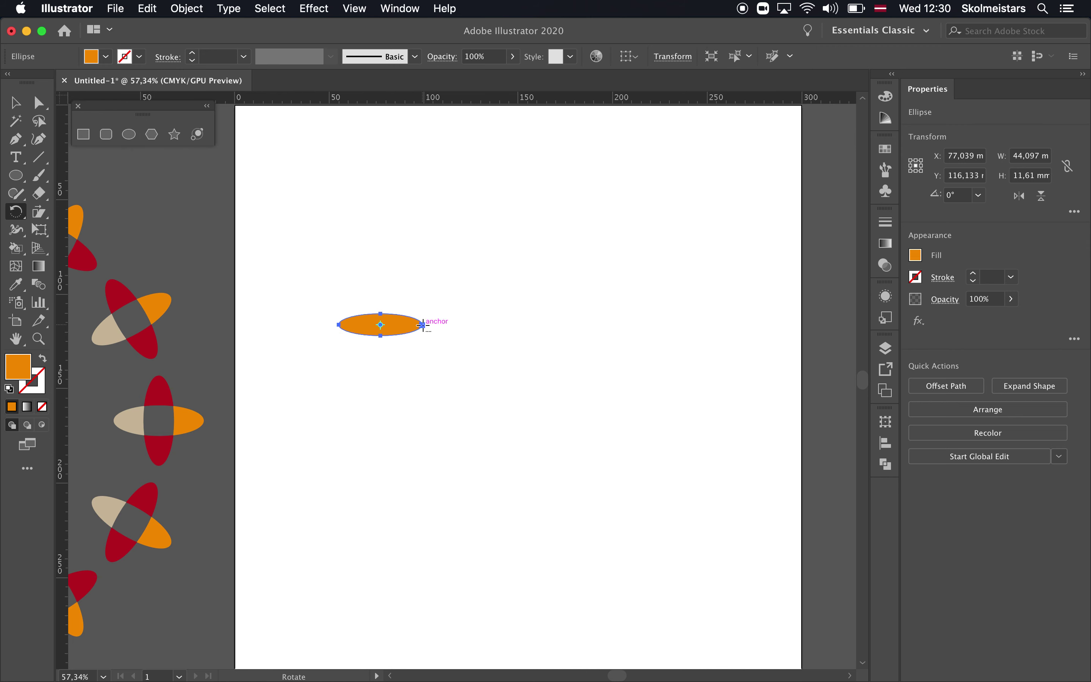
{"action": "left_click", "coordinate": [422, 324], "text": "alt"}
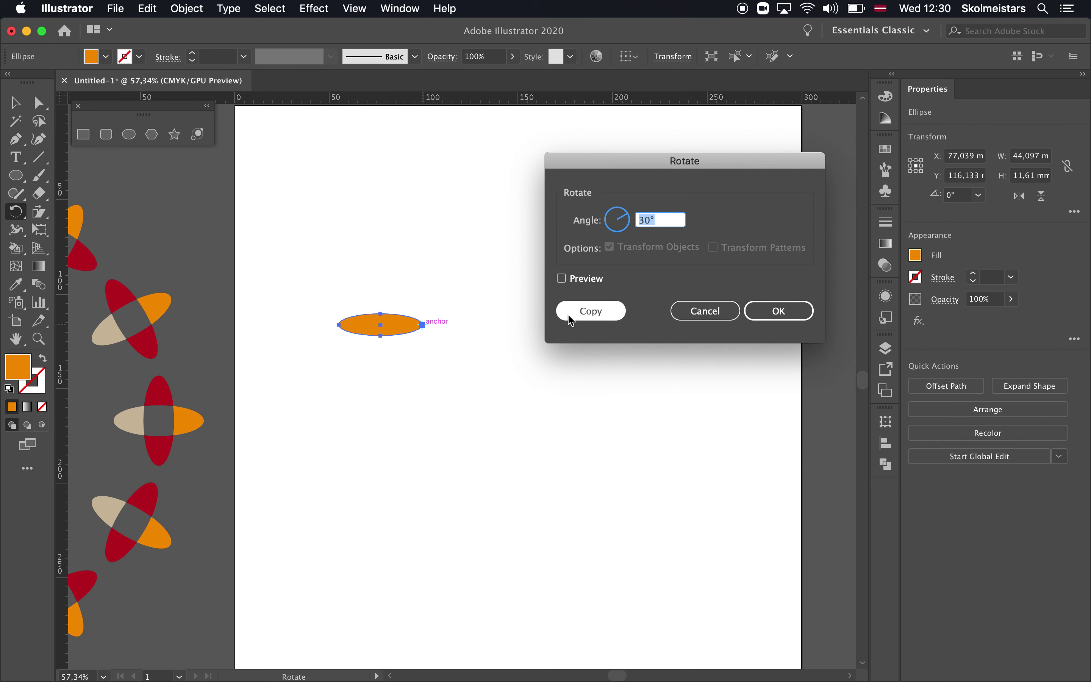
{"action": "type", "text": "90"}
{"action": "left_click", "coordinate": [613, 310]}
{"action": "key", "text": "cmd+d"}
{"action": "key", "text": "cmd+d"}
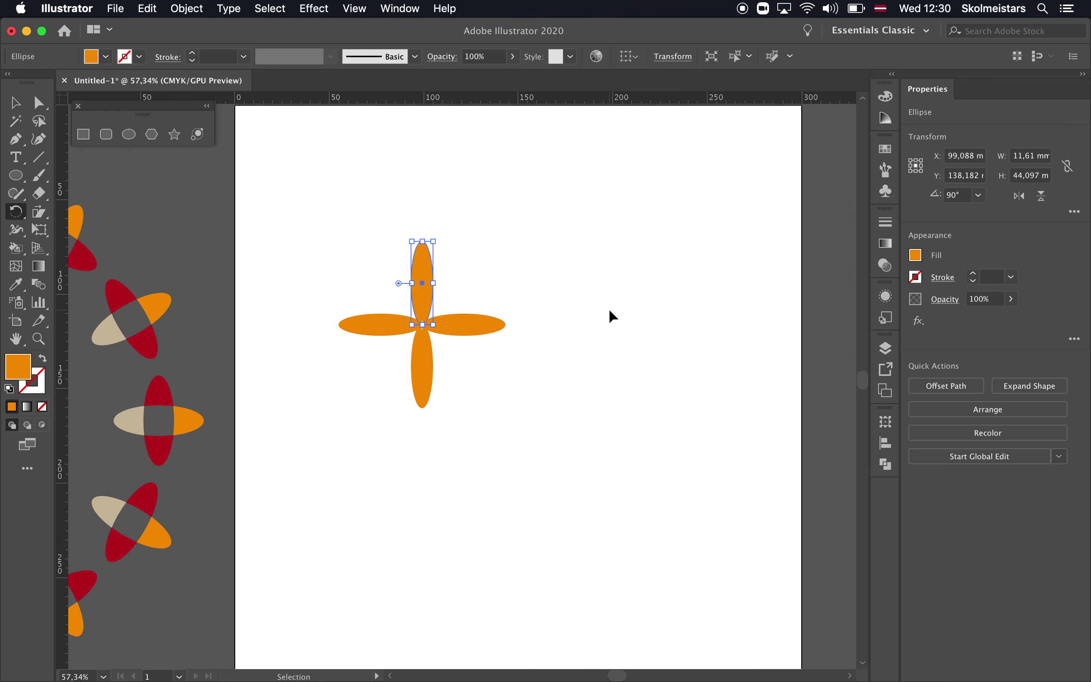
- Marquee-select all four petals with the Selection tool
{"action": "left_click", "coordinate": [16, 103]}
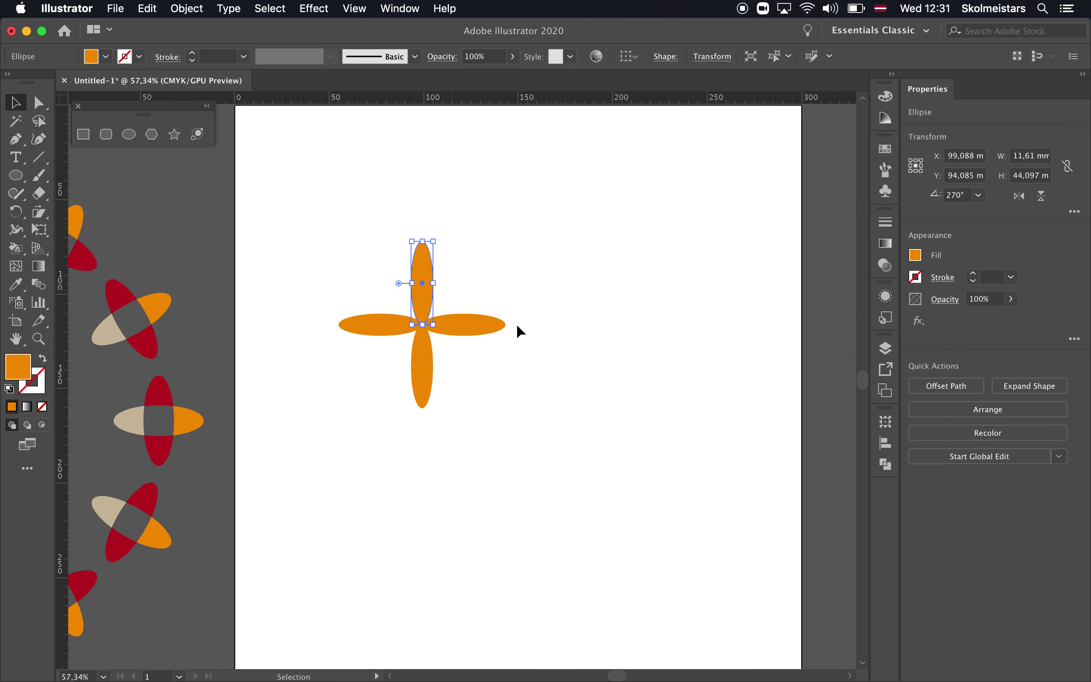
{"action": "left_click", "coordinate": [571, 361]}
{"action": "left_click_drag", "start_coordinate": [336, 261], "coordinate": [472, 368]}
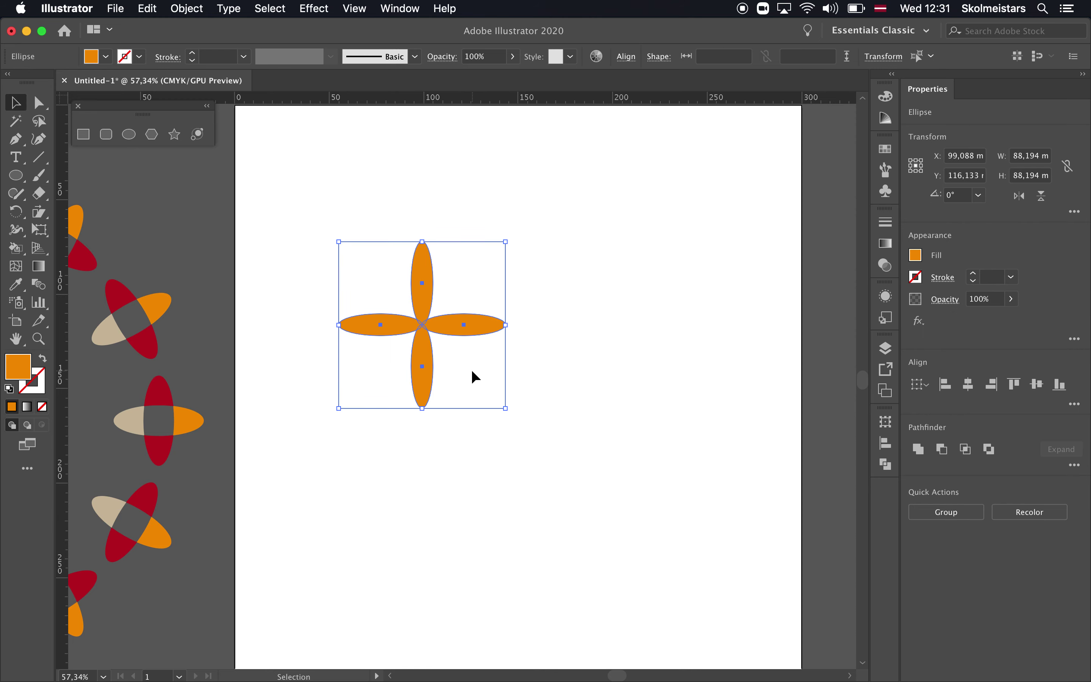
{"action": "left_click", "coordinate": [188, 10]}
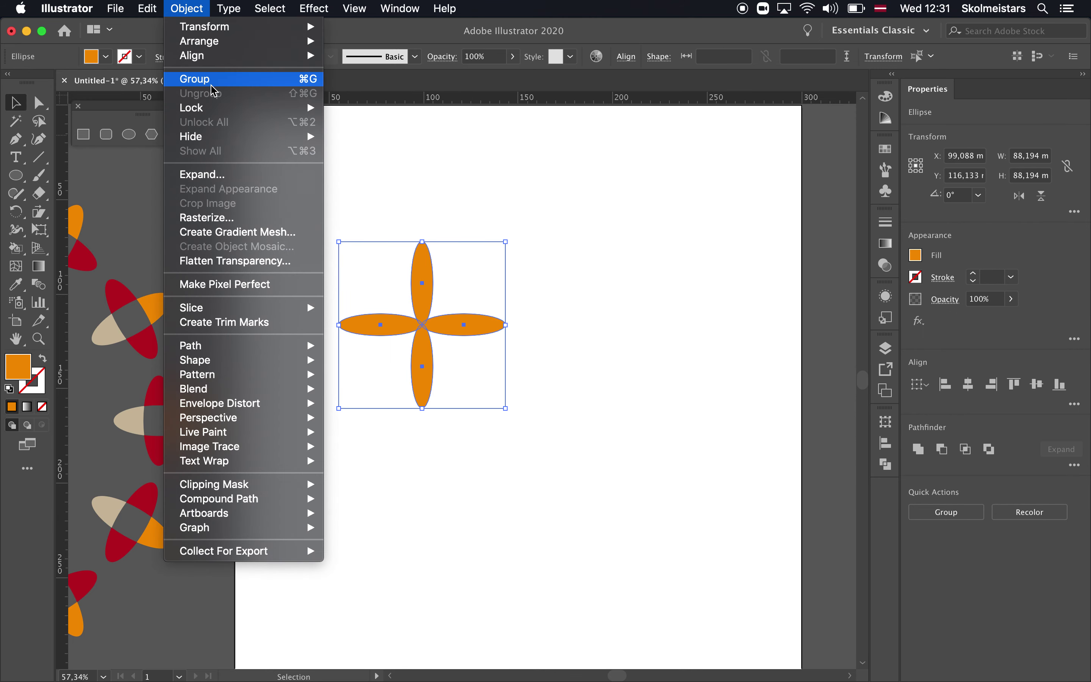
- Group the four petals and fill the flower with purple
{"action": "left_click", "coordinate": [198, 78]}
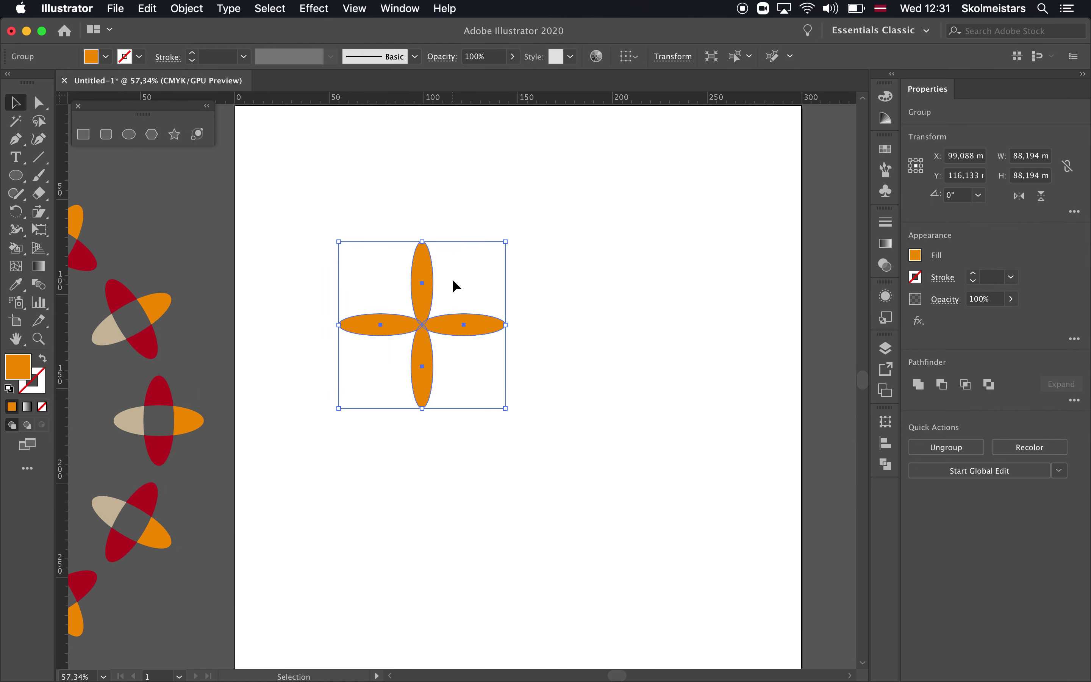
{"action": "left_click", "coordinate": [105, 56]}
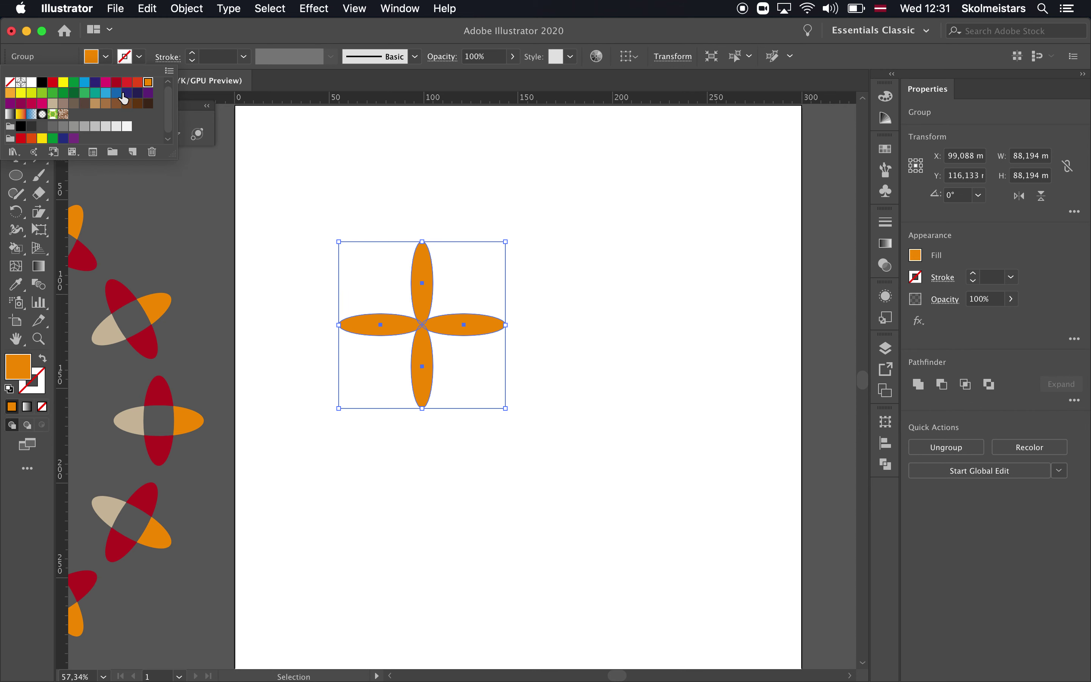
{"action": "left_click", "coordinate": [147, 93]}
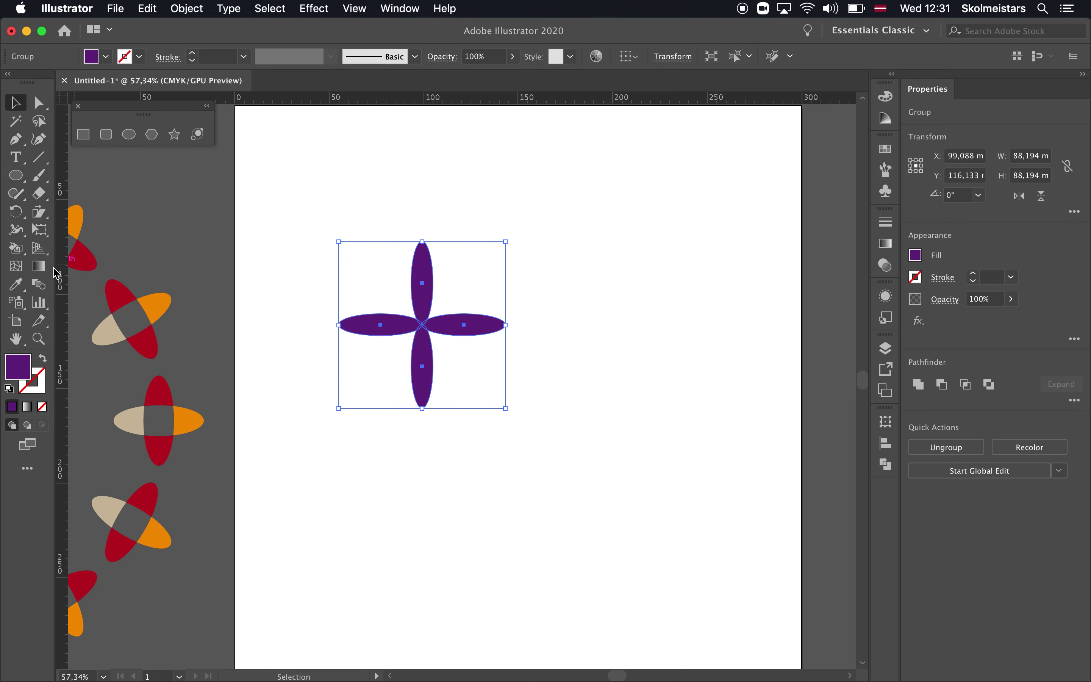
{"action": "left_click", "coordinate": [129, 135]}
- Draw a 27.85 mm circle over the flower and centre it on the petals both ways
{"action": "left_click_drag", "start_coordinate": [369, 282], "coordinate": [400, 324]}
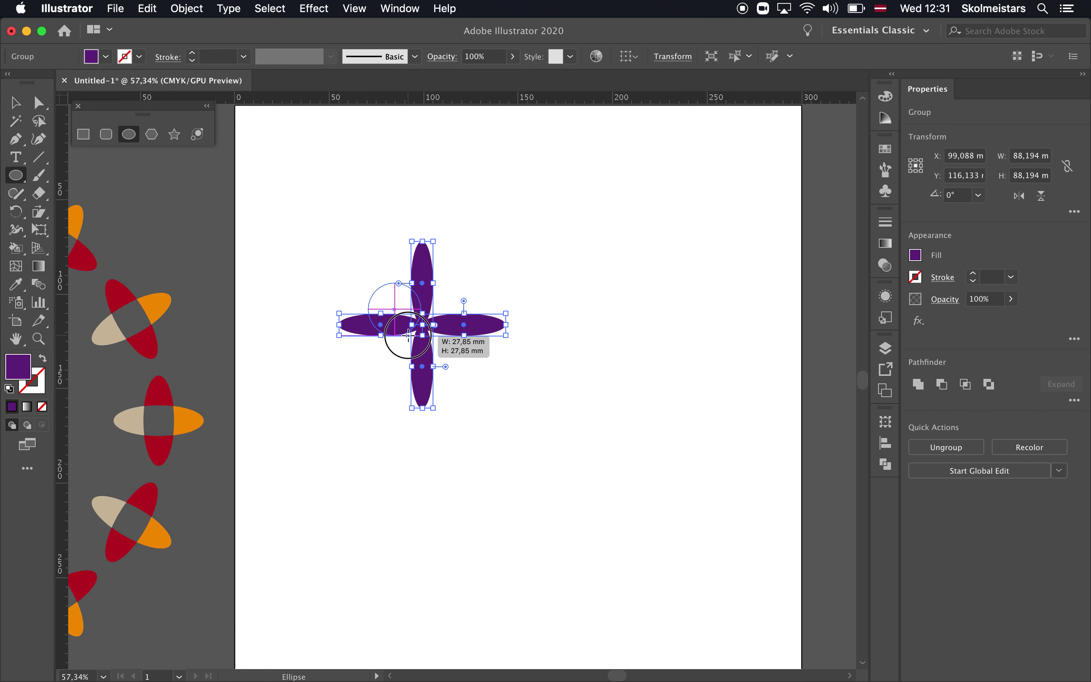
{"action": "left_click_drag", "start_coordinate": [400, 324], "coordinate": [421, 336]}
{"action": "left_click", "coordinate": [16, 102]}
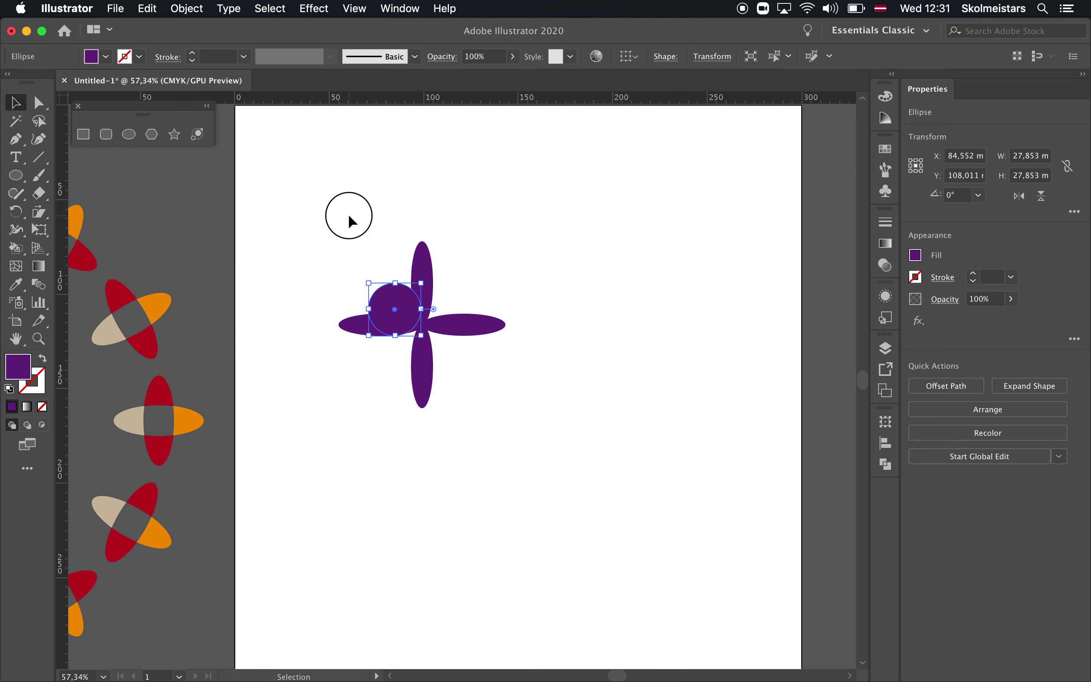
{"action": "left_click_drag", "start_coordinate": [354, 236], "coordinate": [515, 343]}
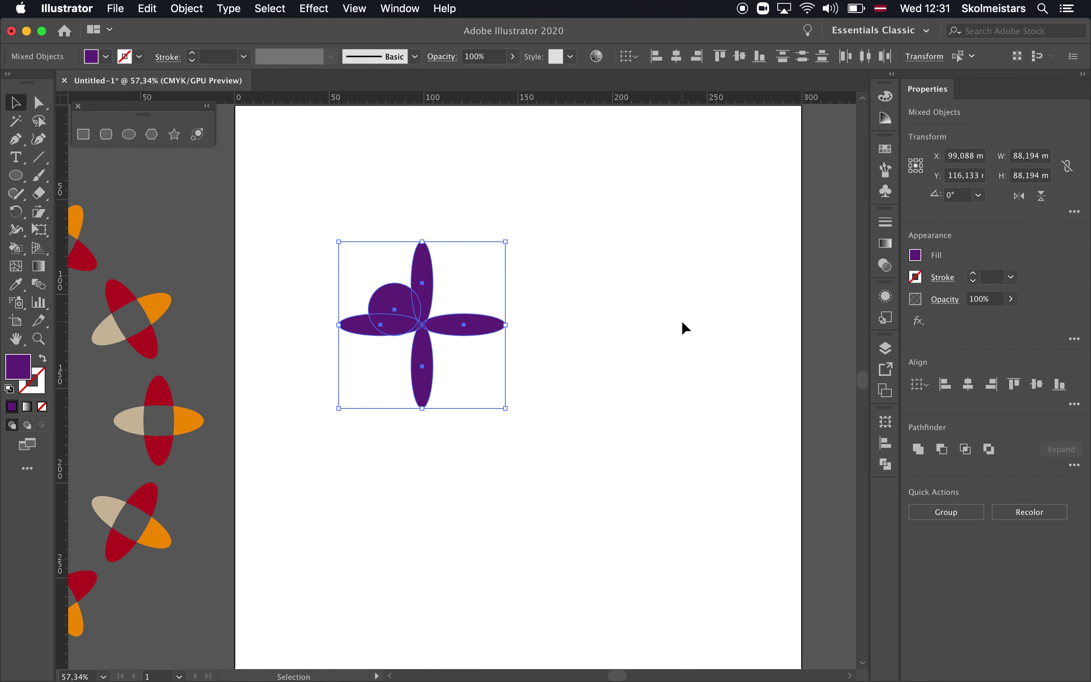
{"action": "left_click", "coordinate": [968, 386]}
{"action": "left_click", "coordinate": [1037, 384]}
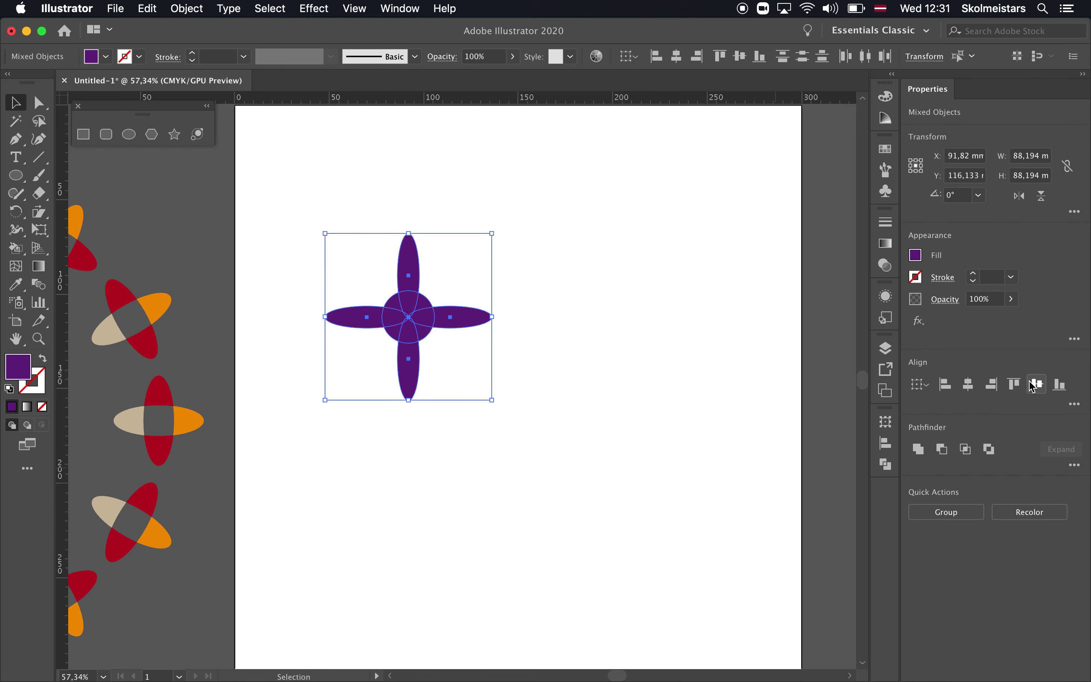
{"action": "left_click", "coordinate": [589, 383]}
- Fill the centre circle red-orange with a 7 pt white outline, then select the whole flower
{"action": "left_click", "coordinate": [418, 323]}
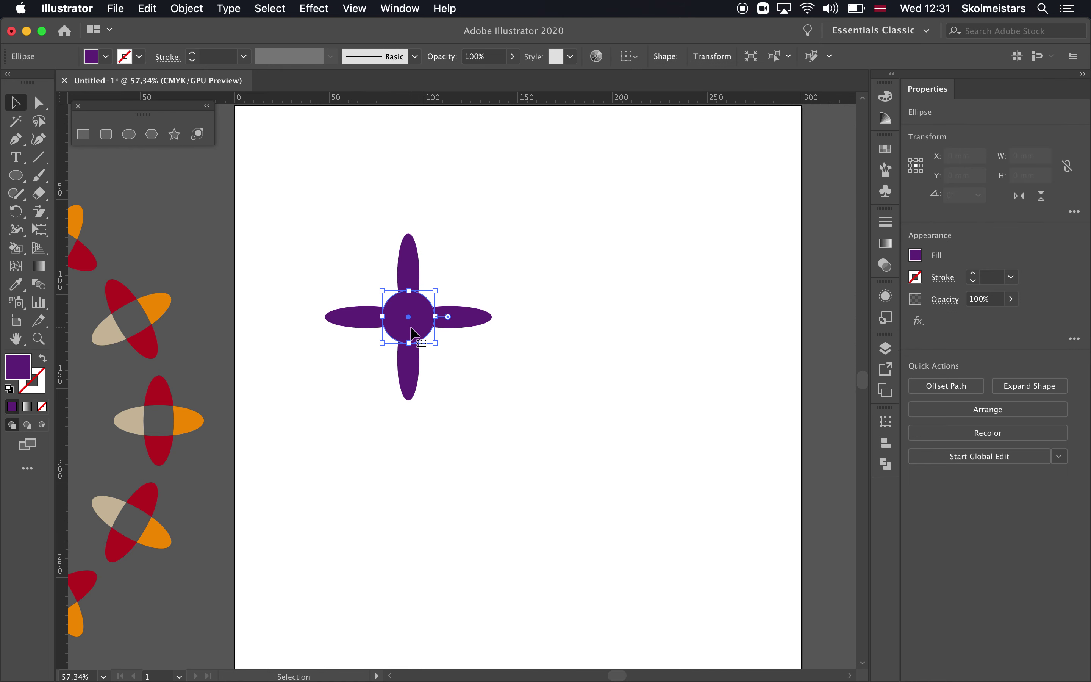
{"action": "left_click", "coordinate": [106, 57]}
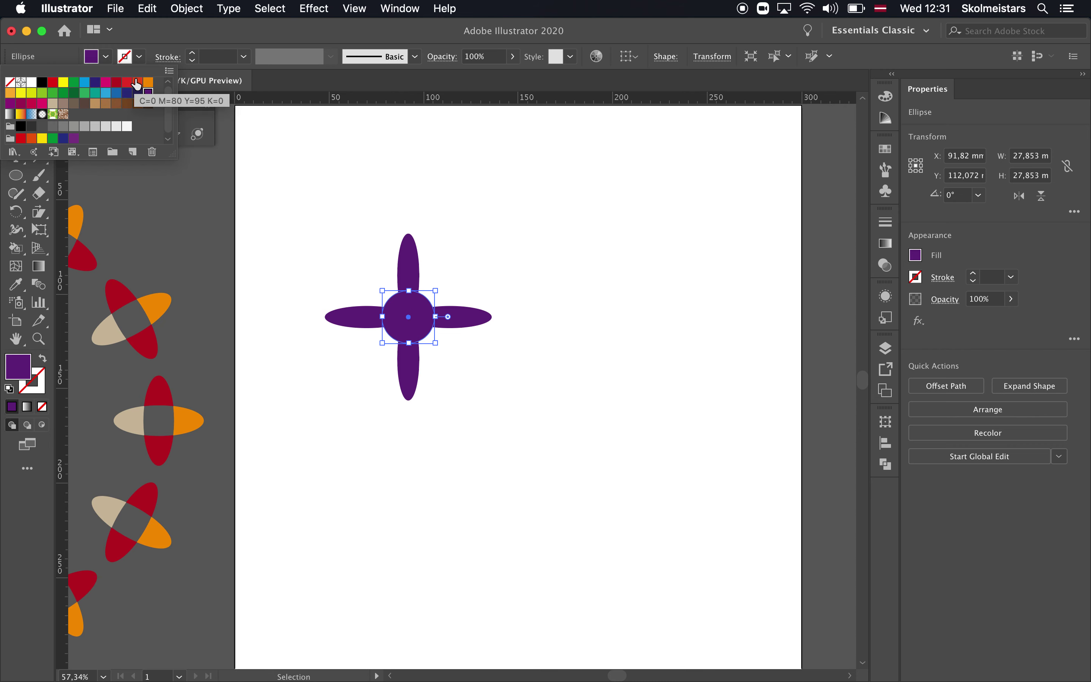
{"action": "left_click", "coordinate": [138, 83]}
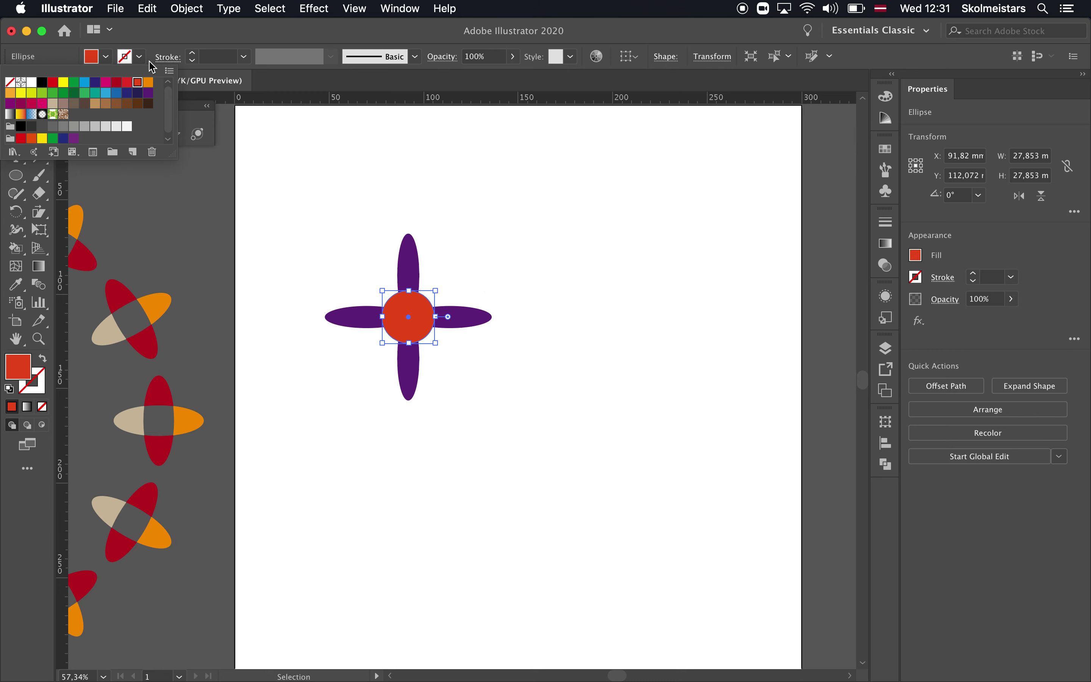
{"action": "key", "text": "Escape"}
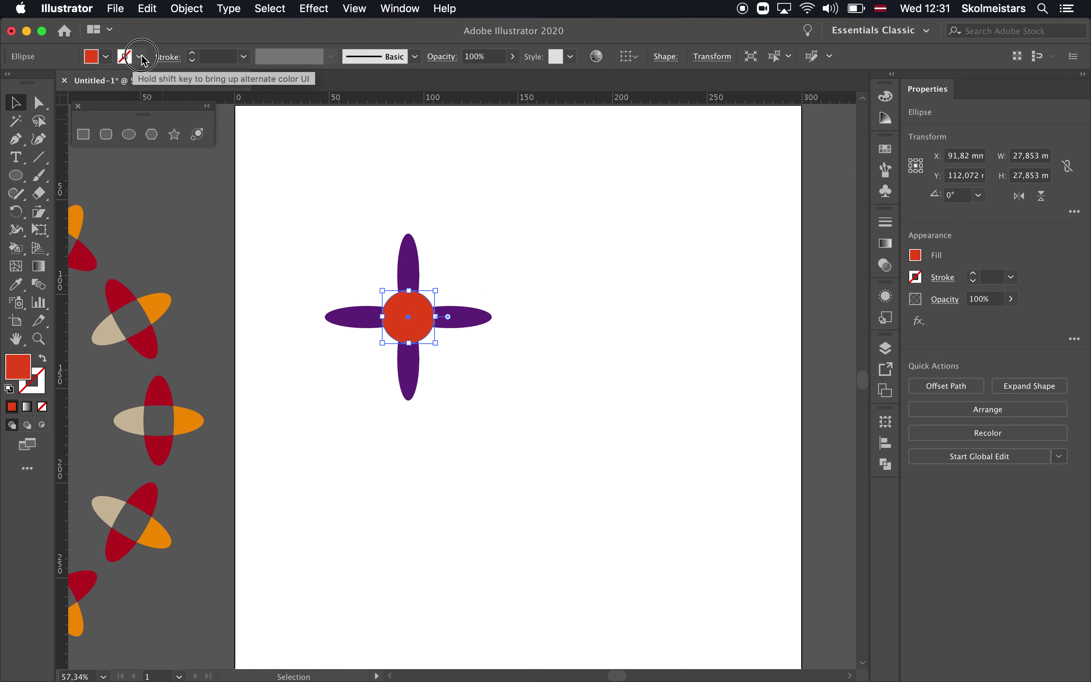
{"action": "left_click", "coordinate": [139, 56]}
{"action": "left_click", "coordinate": [31, 82]}
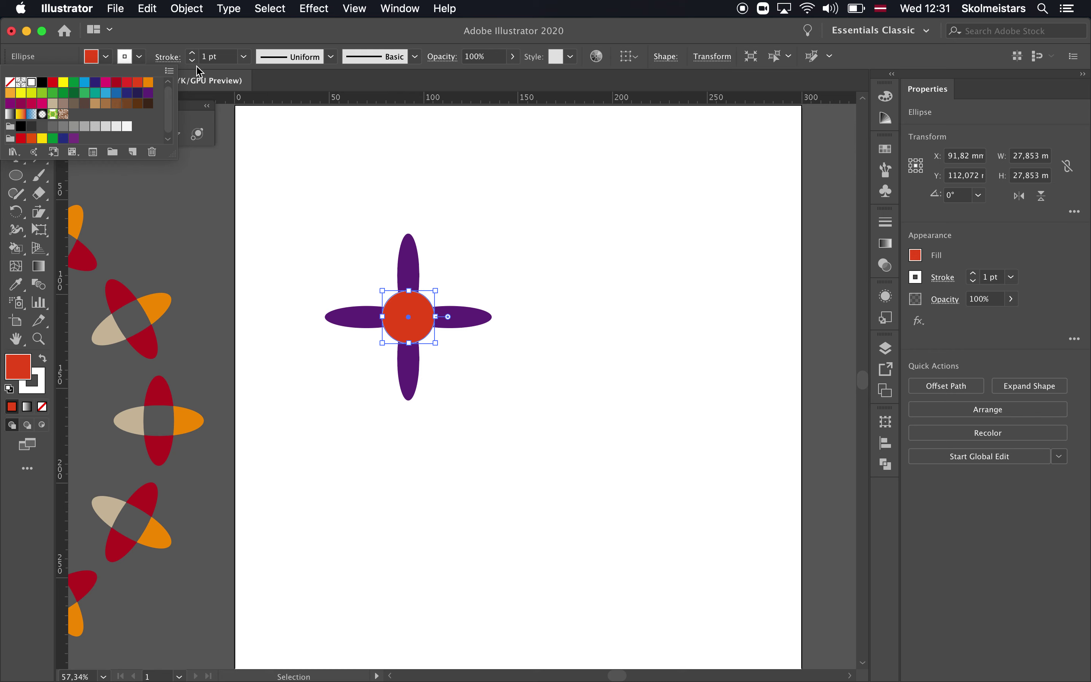
{"action": "left_click", "coordinate": [192, 53]}
{"action": "left_click", "coordinate": [192, 53]}
{"action": "left_click", "coordinate": [192, 53]}
{"action": "left_click", "coordinate": [193, 53]}
{"action": "left_click", "coordinate": [192, 53]}
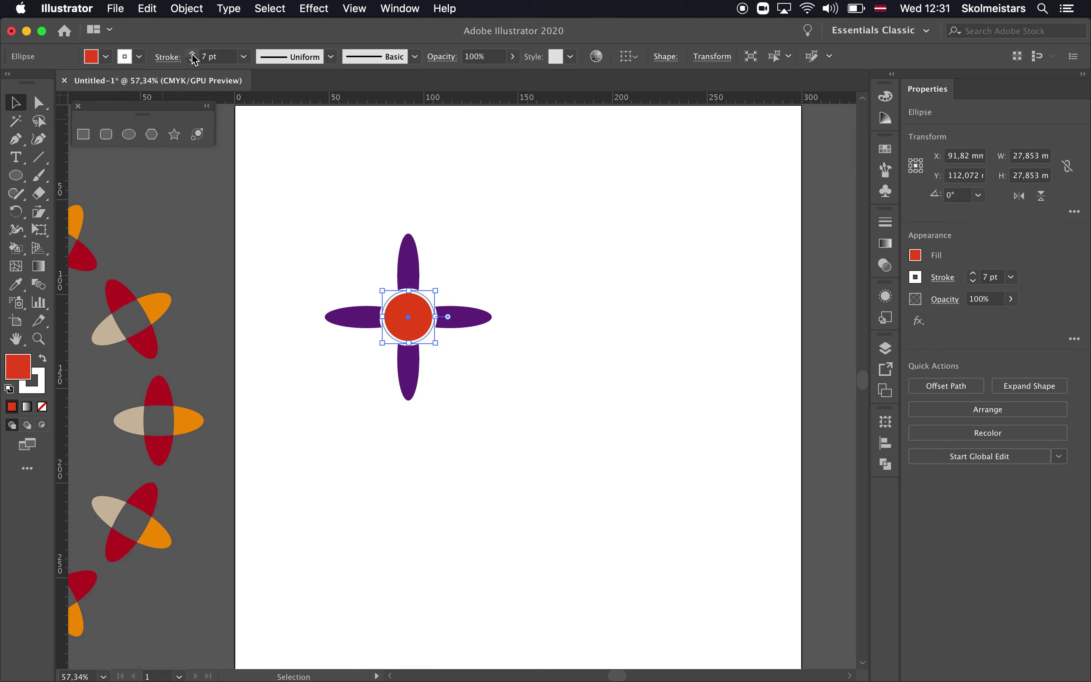
{"action": "left_click", "coordinate": [601, 244]}
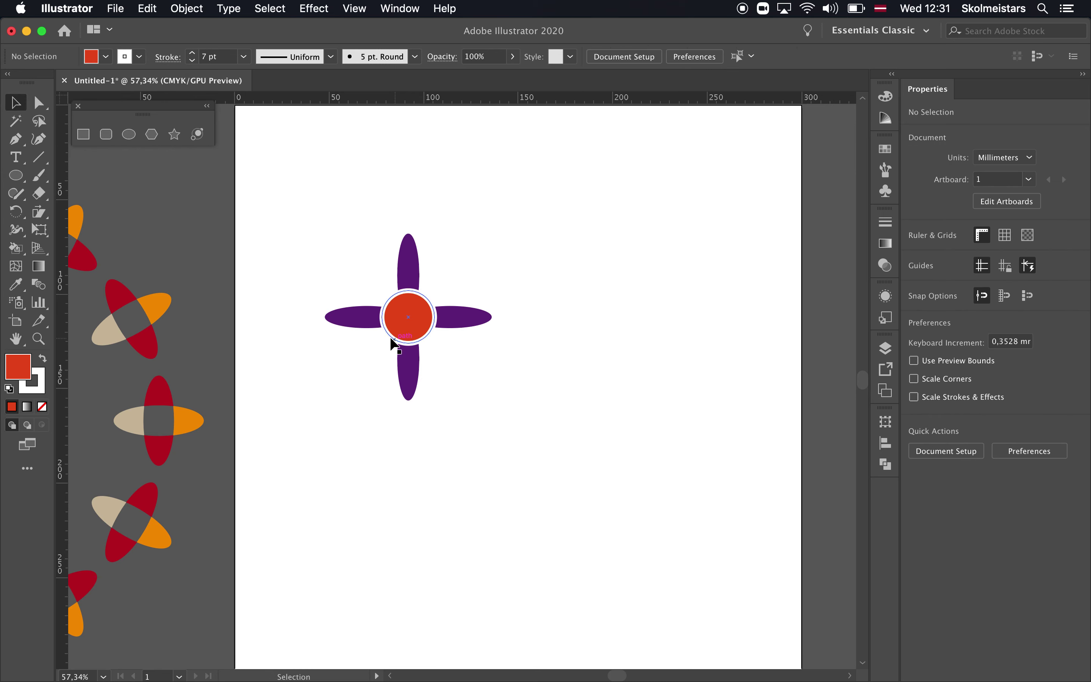
{"action": "left_click_drag", "start_coordinate": [365, 283], "coordinate": [469, 376]}
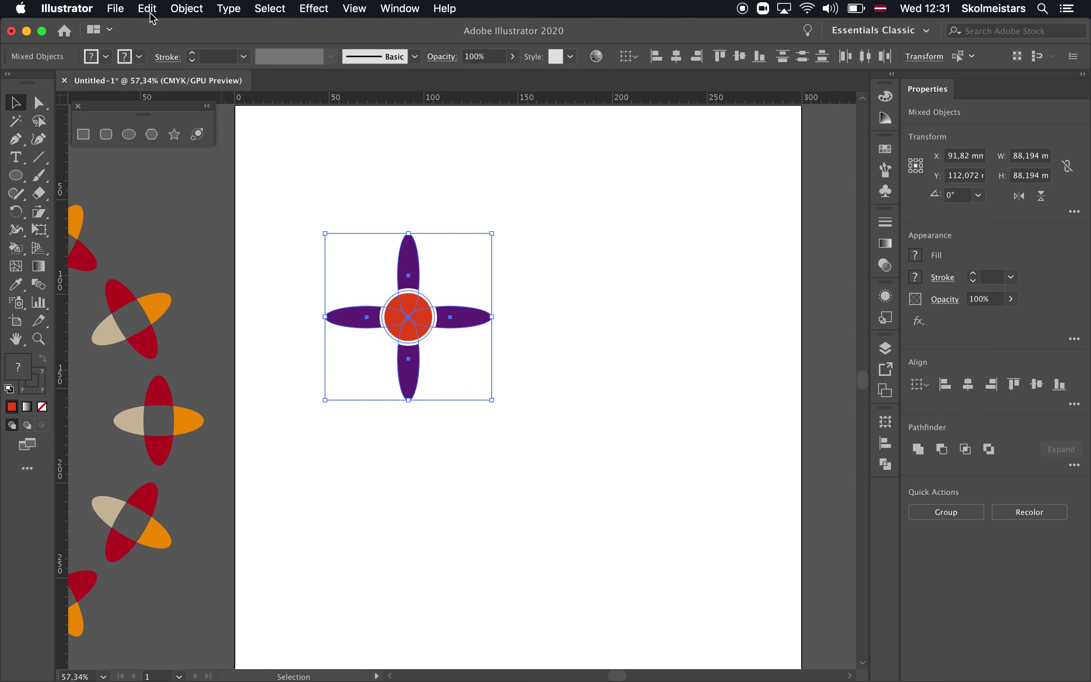
- Group the flower, scale it to half size (31.717 mm), move it left and rotate it 45° into an X
{"action": "left_click", "coordinate": [184, 9]}
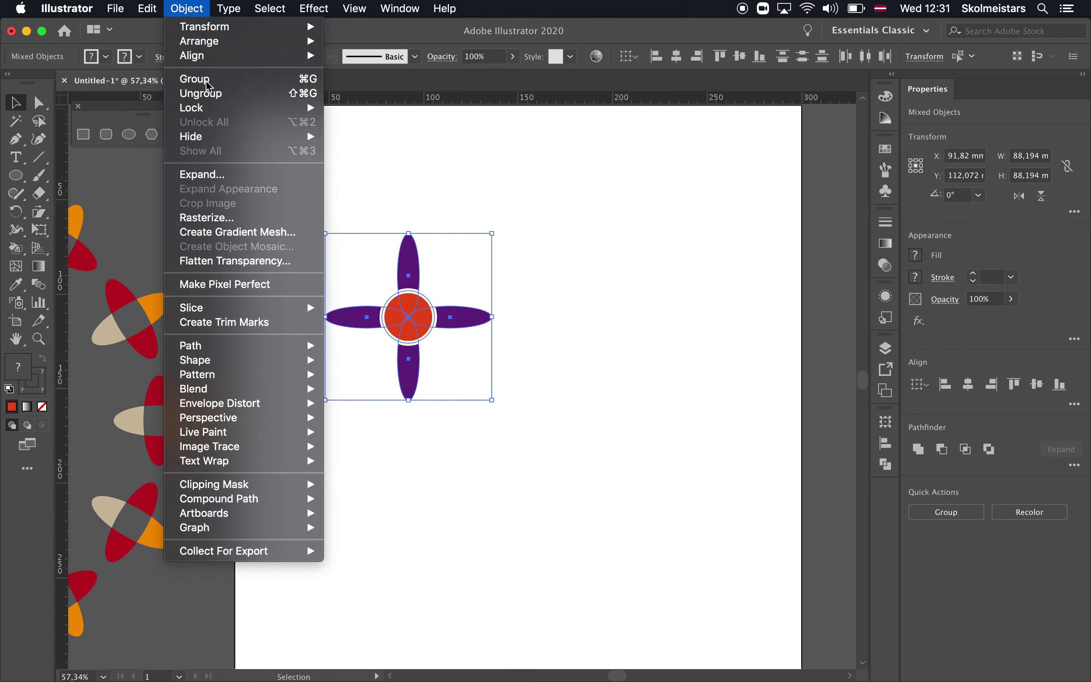
{"action": "left_click", "coordinate": [203, 79]}
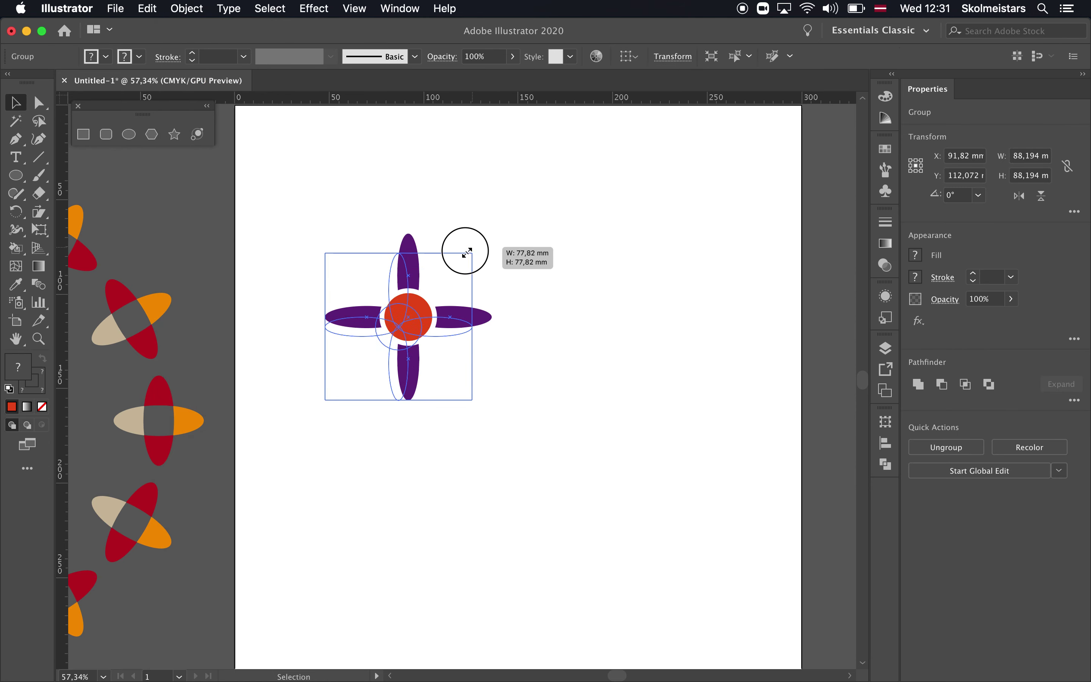
{"action": "left_click_drag", "start_coordinate": [493, 236], "coordinate": [410, 319]}
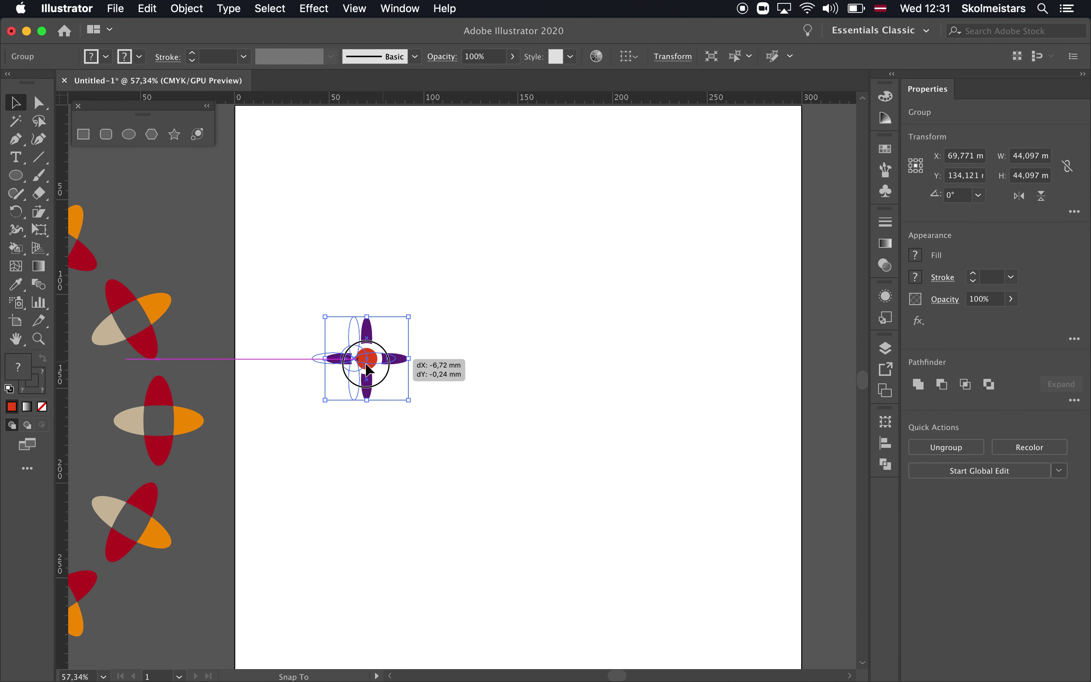
{"action": "left_click_drag", "start_coordinate": [392, 365], "coordinate": [339, 373]}
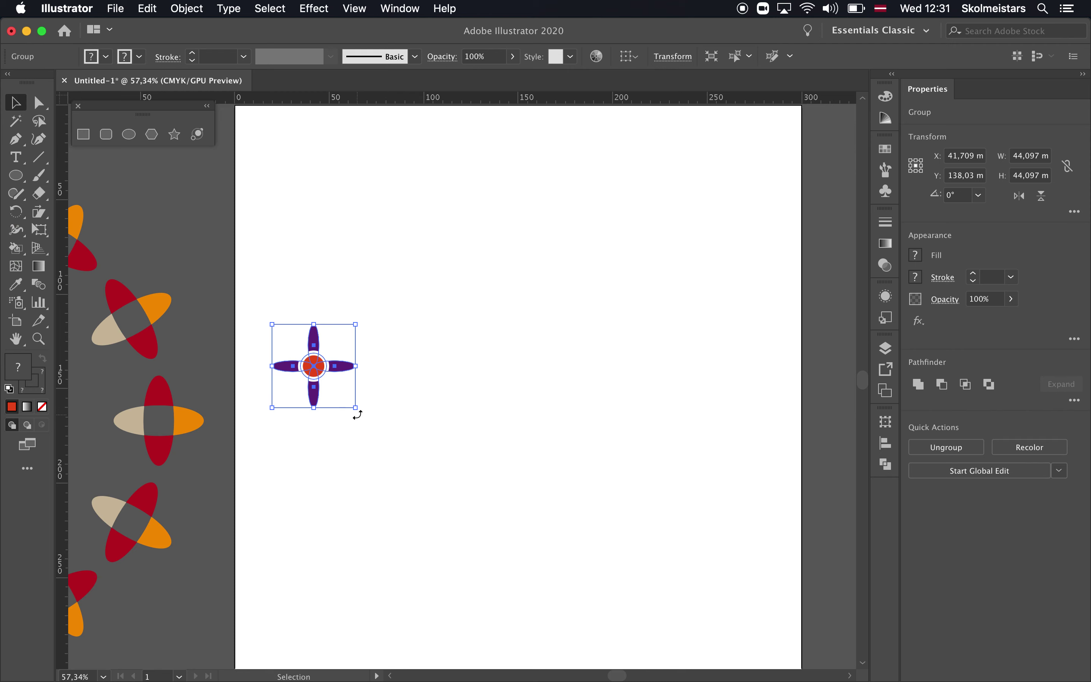
{"action": "left_click_drag", "start_coordinate": [357, 414], "coordinate": [293, 431]}
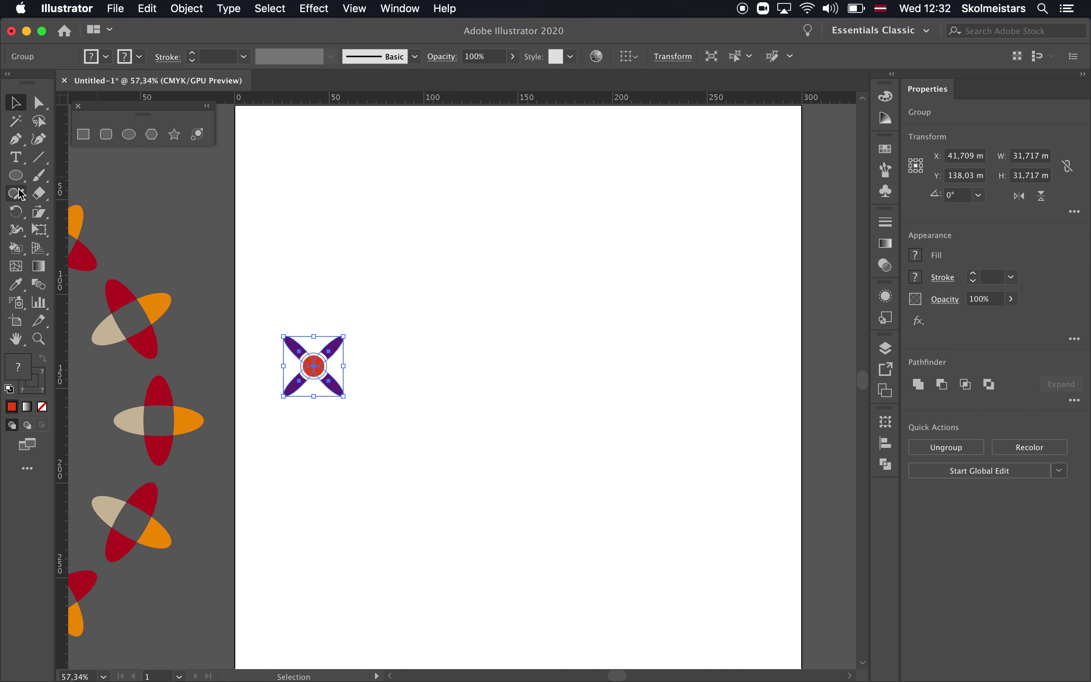
{"action": "left_click", "coordinate": [16, 211]}
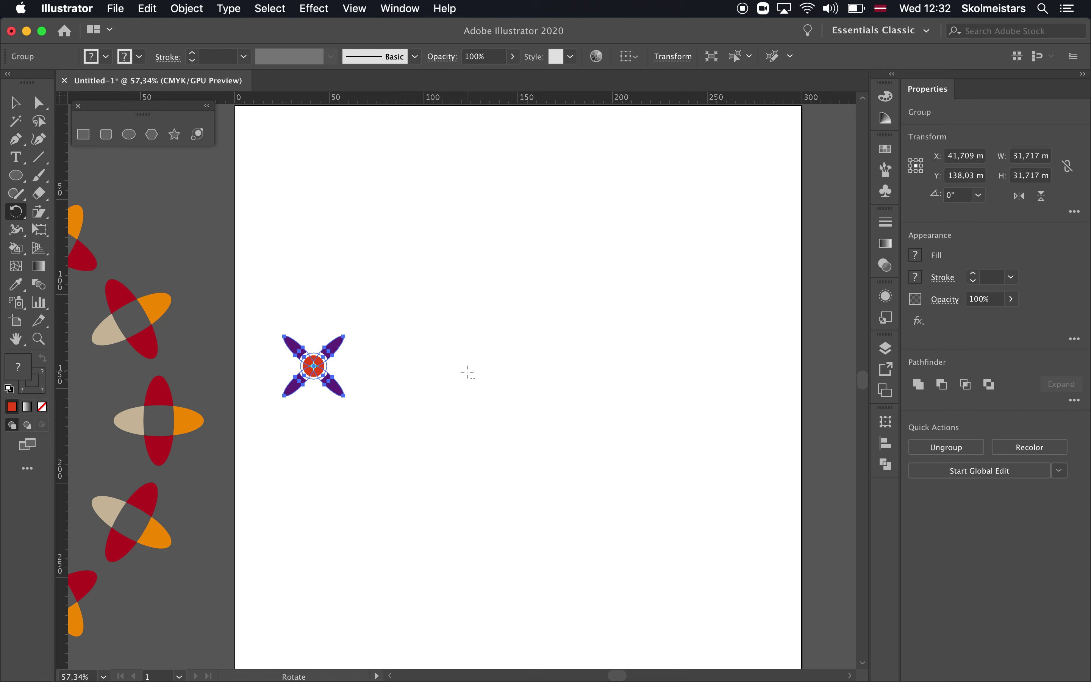
- Try a 30° rotation around a first pivot point and cancel that attempt
{"action": "left_click", "coordinate": [467, 370], "text": "alt"}
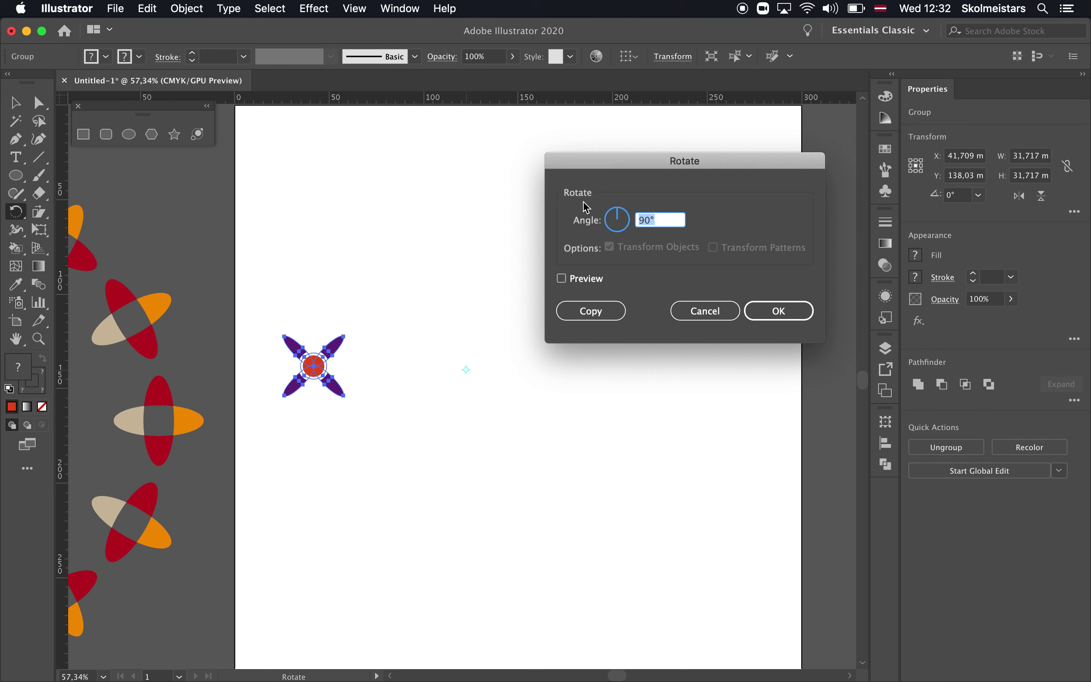
{"action": "type", "text": "30"}
{"action": "left_click", "coordinate": [567, 282]}
{"action": "left_click", "coordinate": [562, 278]}
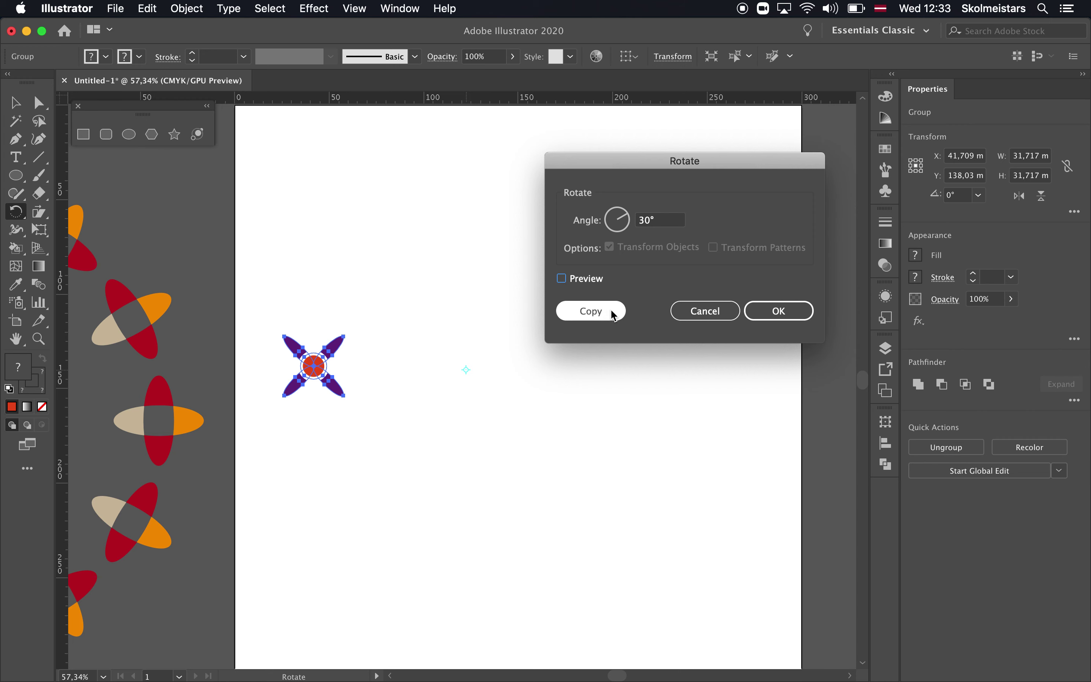
{"action": "left_click", "coordinate": [711, 313]}
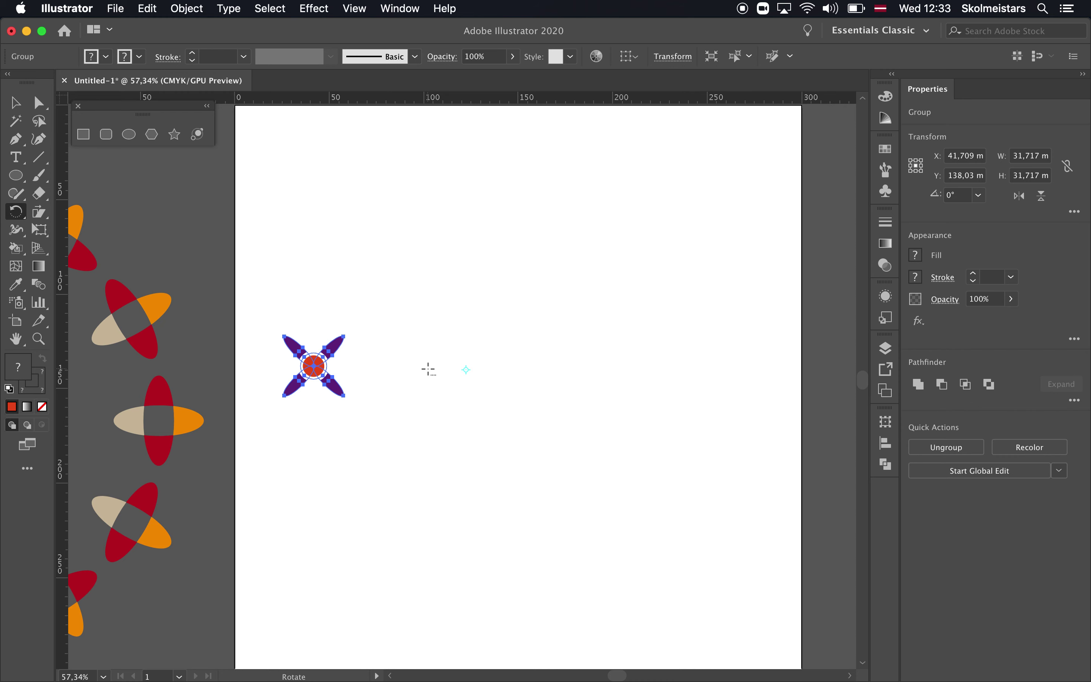
- Copy the flower at 30° around the artboard centre and repeat until twelve flowers ring it
{"action": "left_click", "coordinate": [428, 367], "text": "alt"}
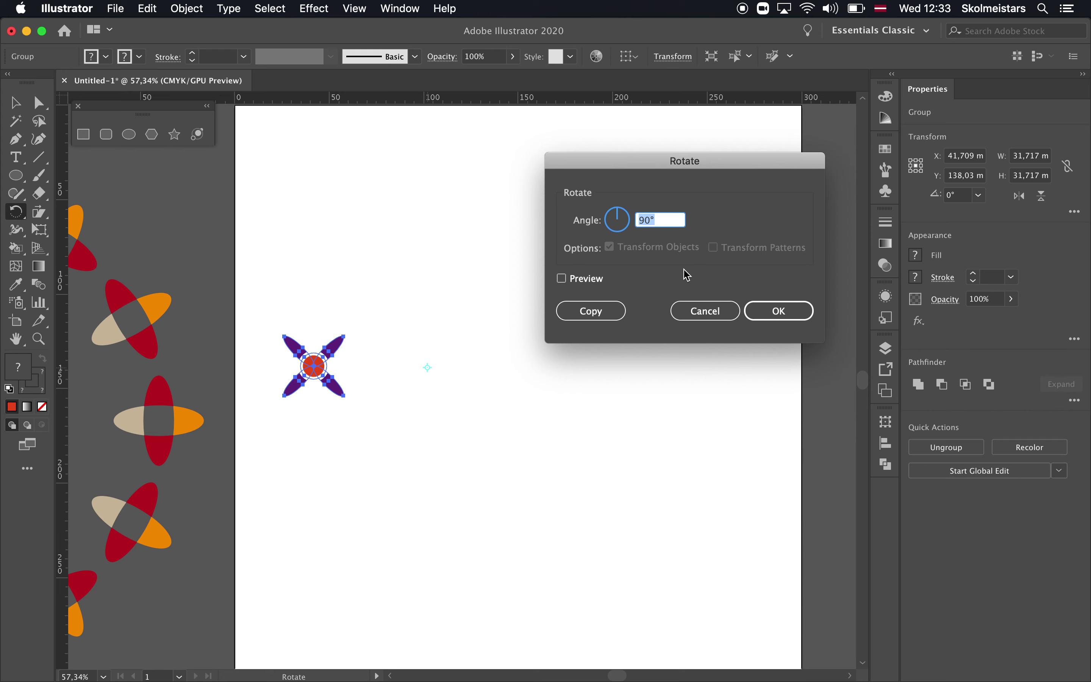
{"action": "type", "text": "30"}
{"action": "left_click", "coordinate": [573, 320]}
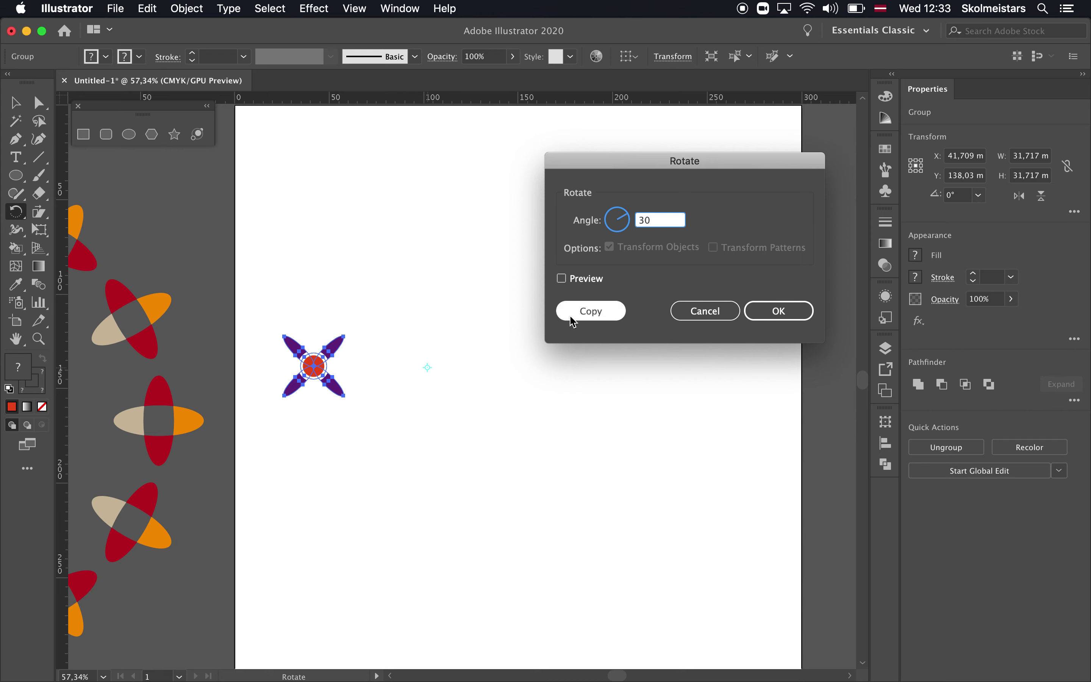
{"action": "left_click", "coordinate": [563, 282]}
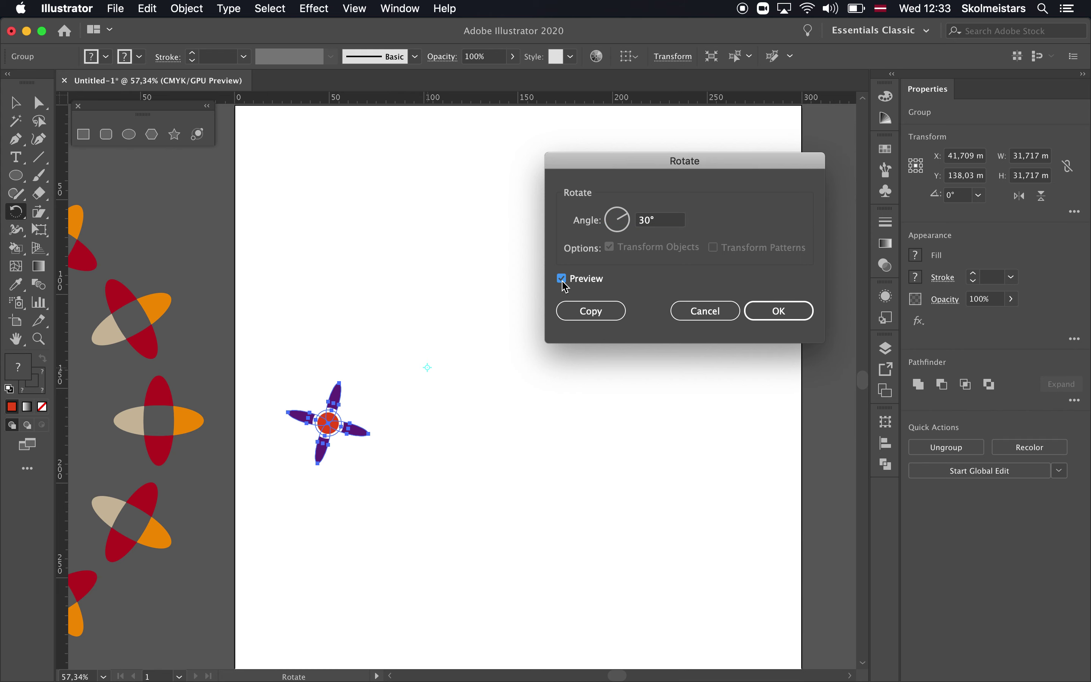
{"action": "left_click", "coordinate": [600, 315]}
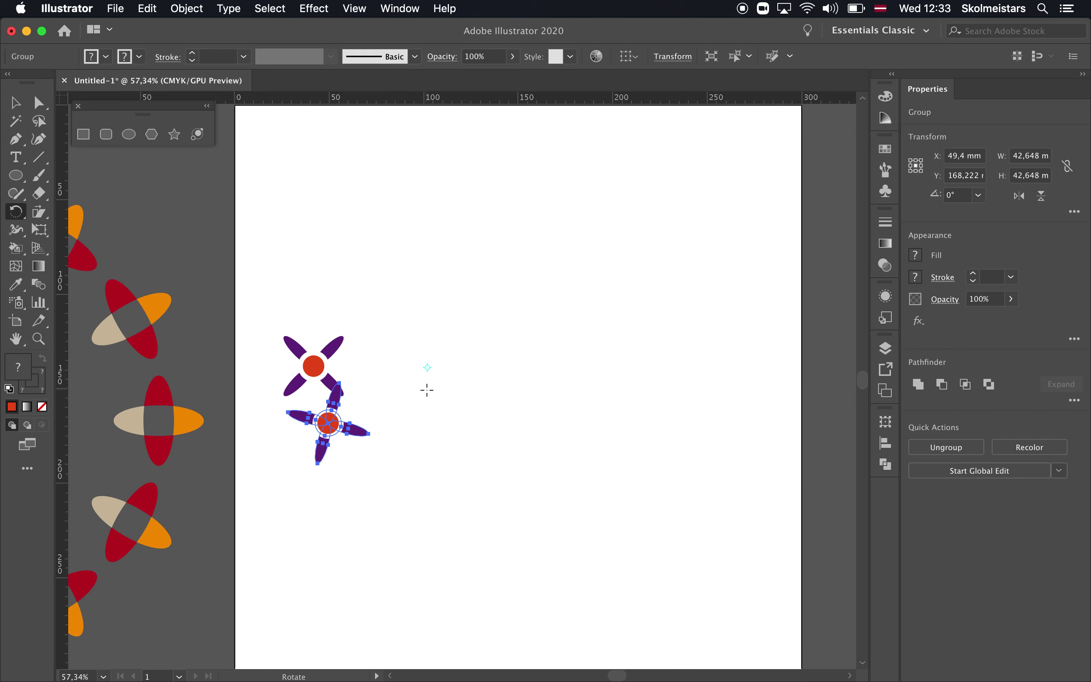
{"action": "key", "text": "super+d"}
{"action": "key", "text": "super+d"}
{"action": "key", "text": "super+d"}
{"action": "key", "text": "super+d"}
{"action": "key", "text": "super+d"}
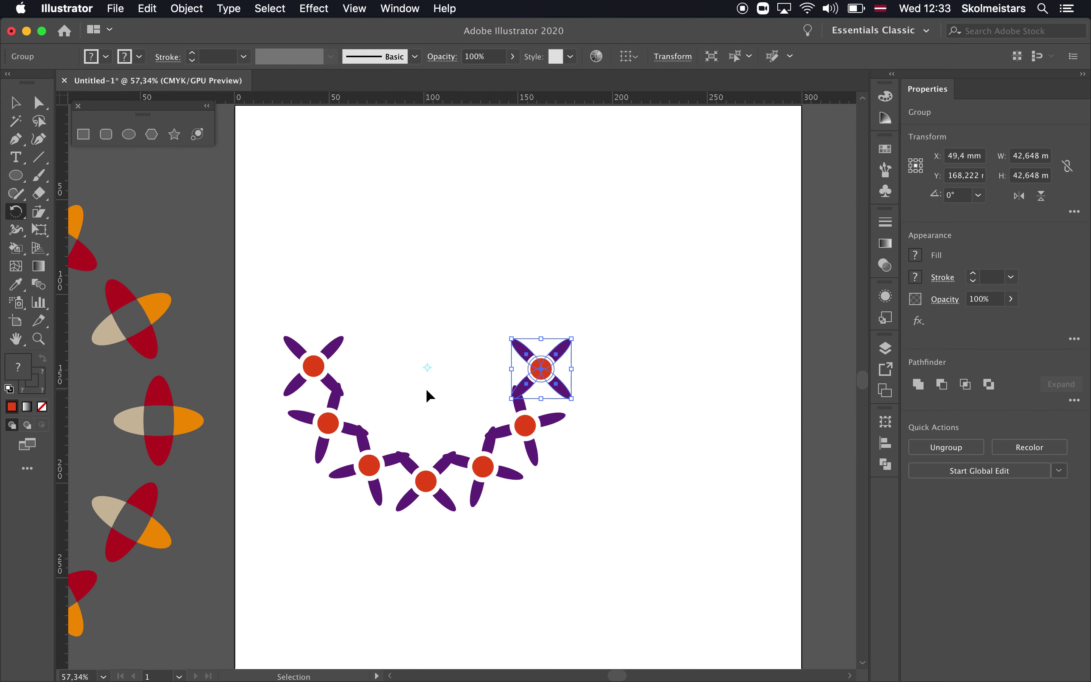
{"action": "key", "text": "super+d"}
{"action": "key", "text": "super+d"}
{"action": "key", "text": "super+d"}
{"action": "key", "text": "super+d"}
{"action": "key", "text": "super+d"}
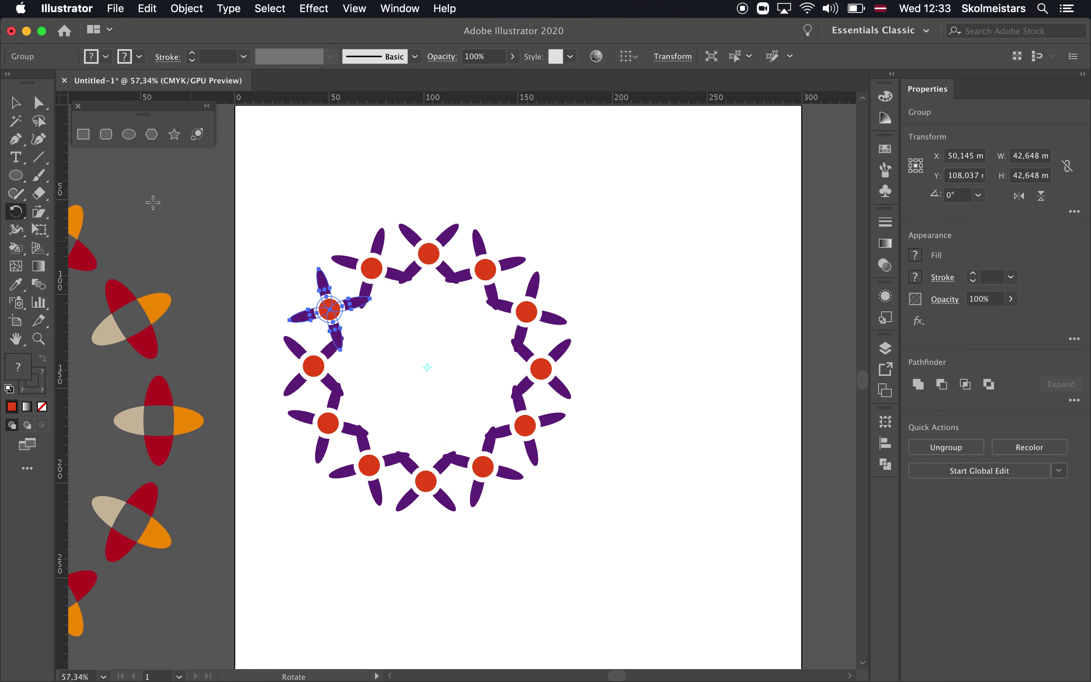
{"action": "left_click", "coordinate": [16, 103]}
{"action": "left_click", "coordinate": [509, 174]}
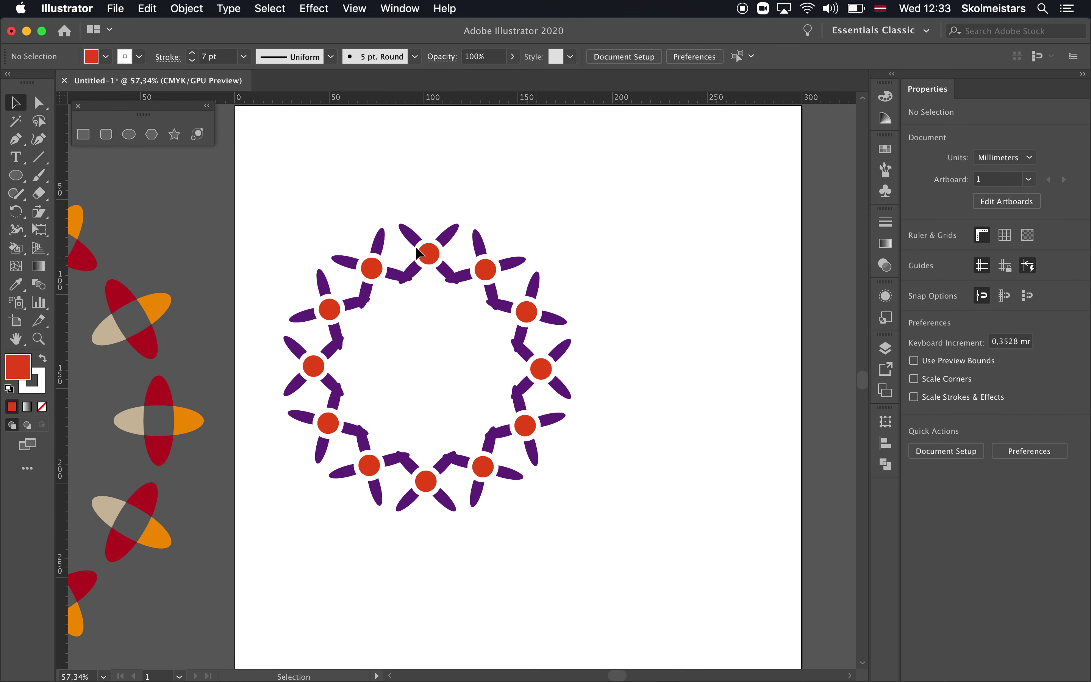
- Group the flower ring and align it concentric with the ring of crosses
{"action": "left_click_drag", "start_coordinate": [299, 181], "coordinate": [601, 514]}
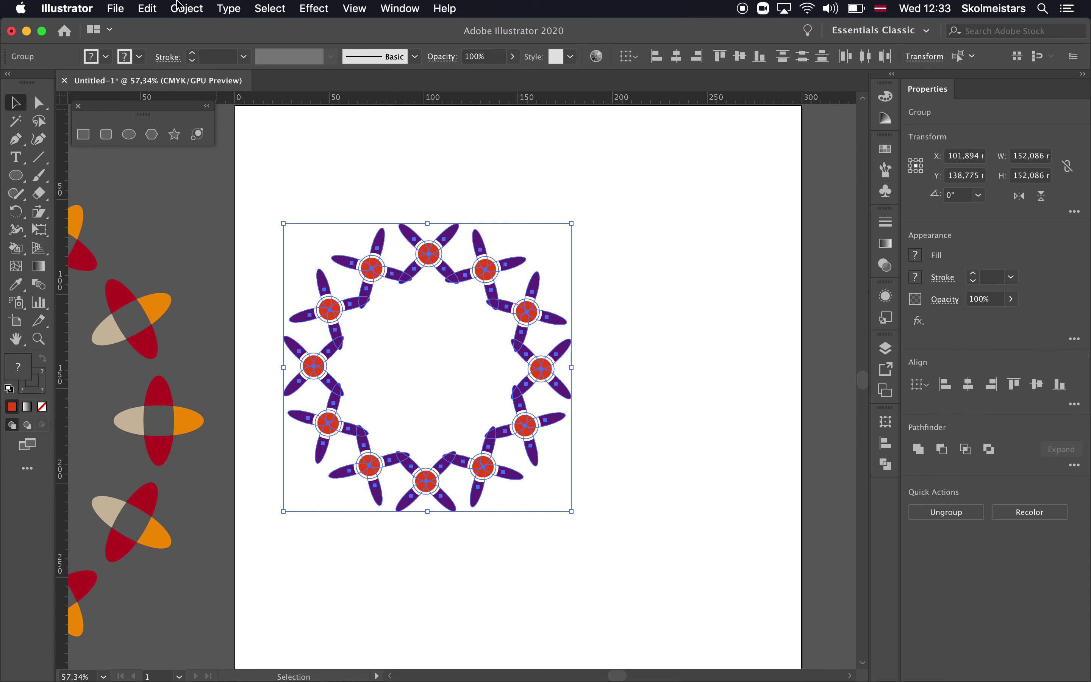
{"action": "left_click", "coordinate": [152, 9]}
{"action": "mouse_move", "coordinate": [187, 8]}
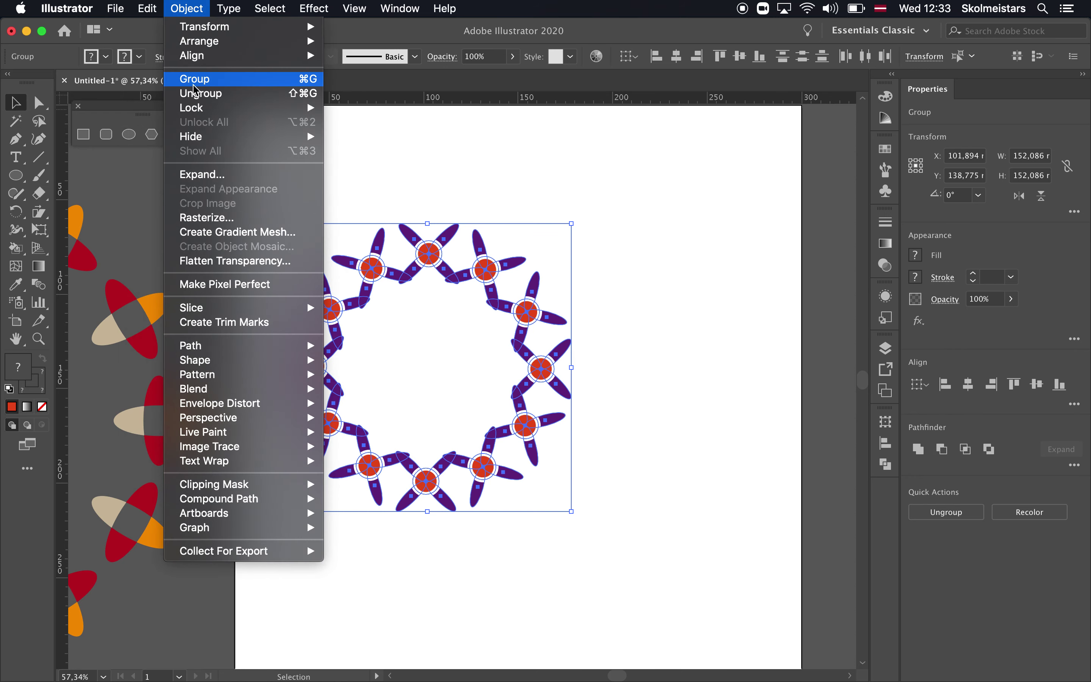
{"action": "left_click", "coordinate": [194, 80]}
{"action": "left_click_drag", "start_coordinate": [156, 305], "coordinate": [395, 281]}
{"action": "left_click_drag", "start_coordinate": [604, 186], "coordinate": [270, 465]}
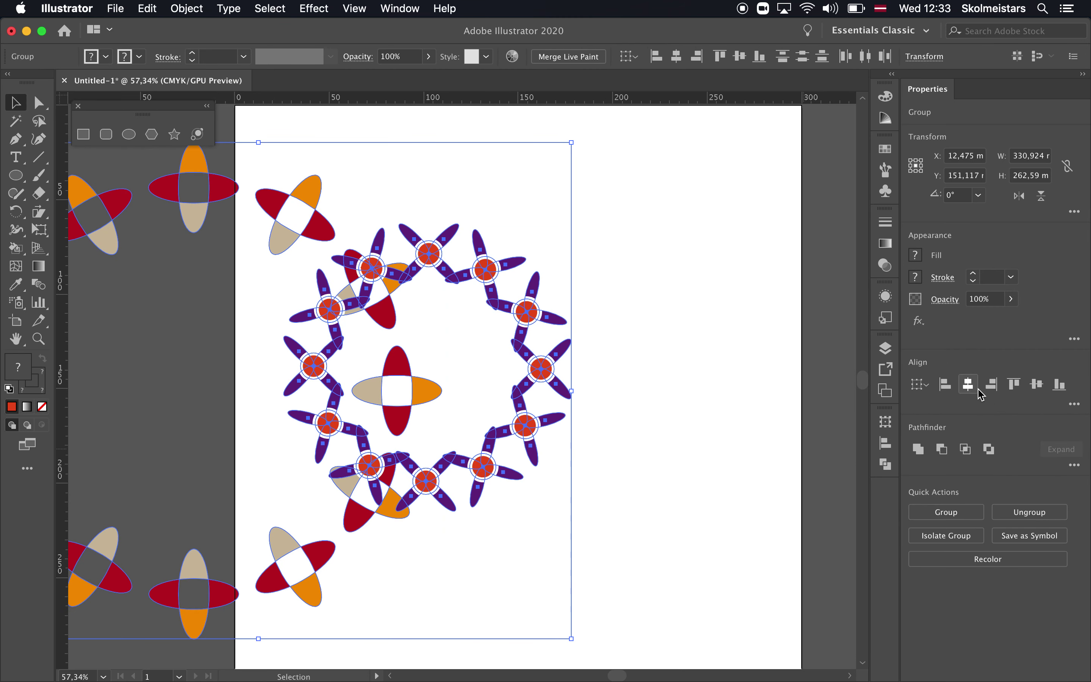
{"action": "left_click", "coordinate": [970, 386]}
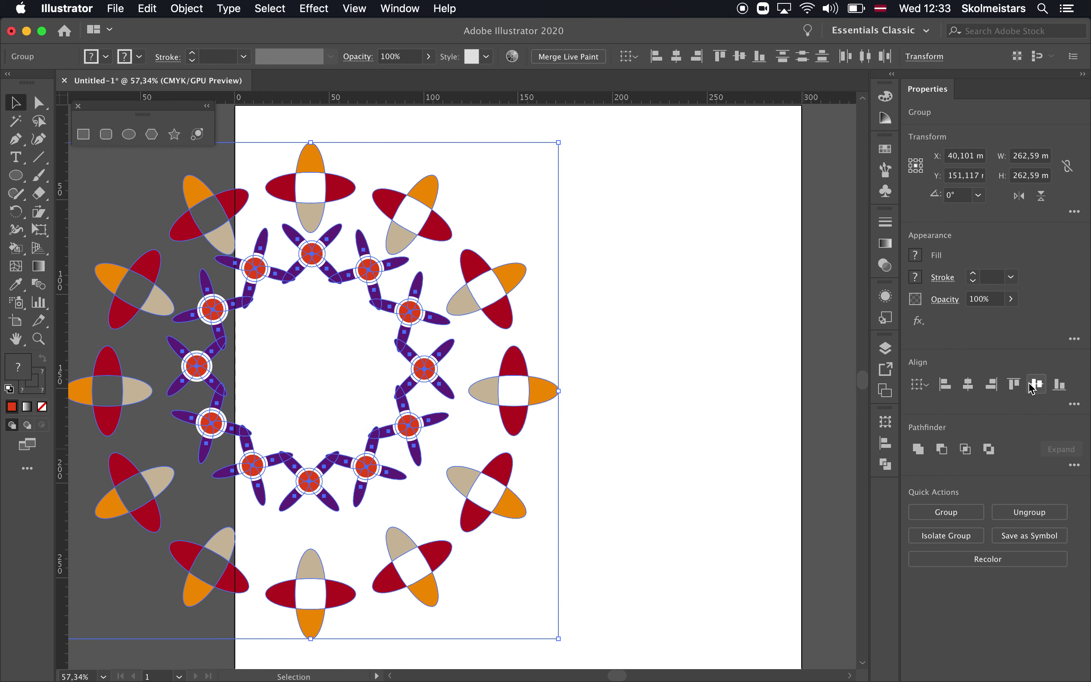
{"action": "left_click", "coordinate": [1036, 386]}
- Enlarge the purple flower ring to about 152 mm inside the crosses
{"action": "left_click", "coordinate": [796, 386]}
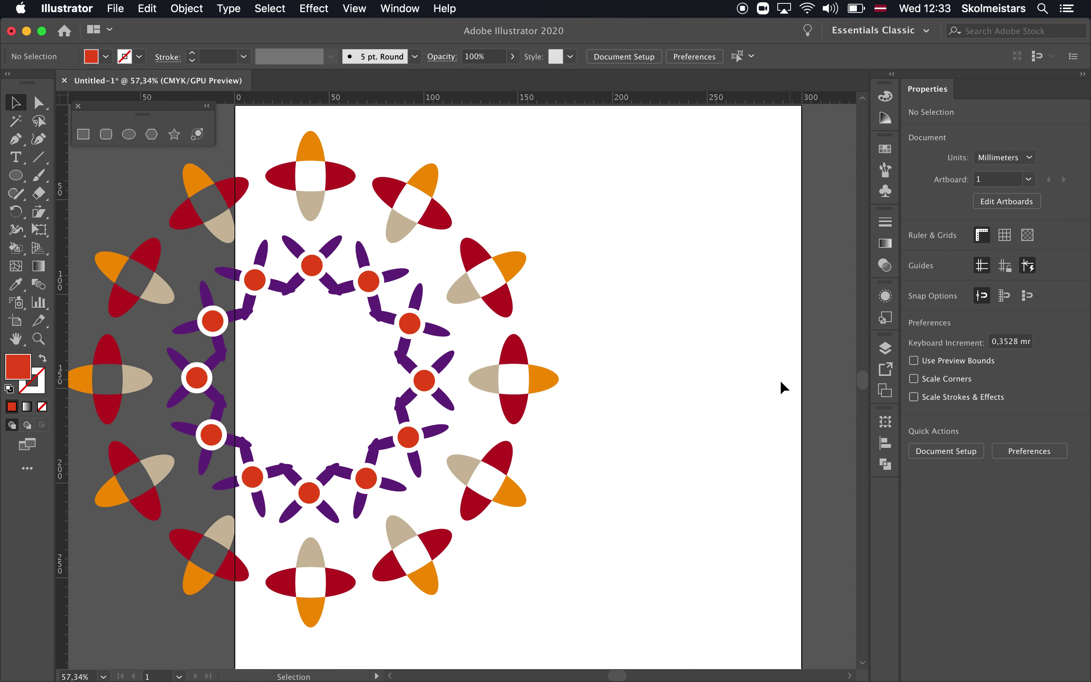
{"action": "left_click", "coordinate": [444, 368]}
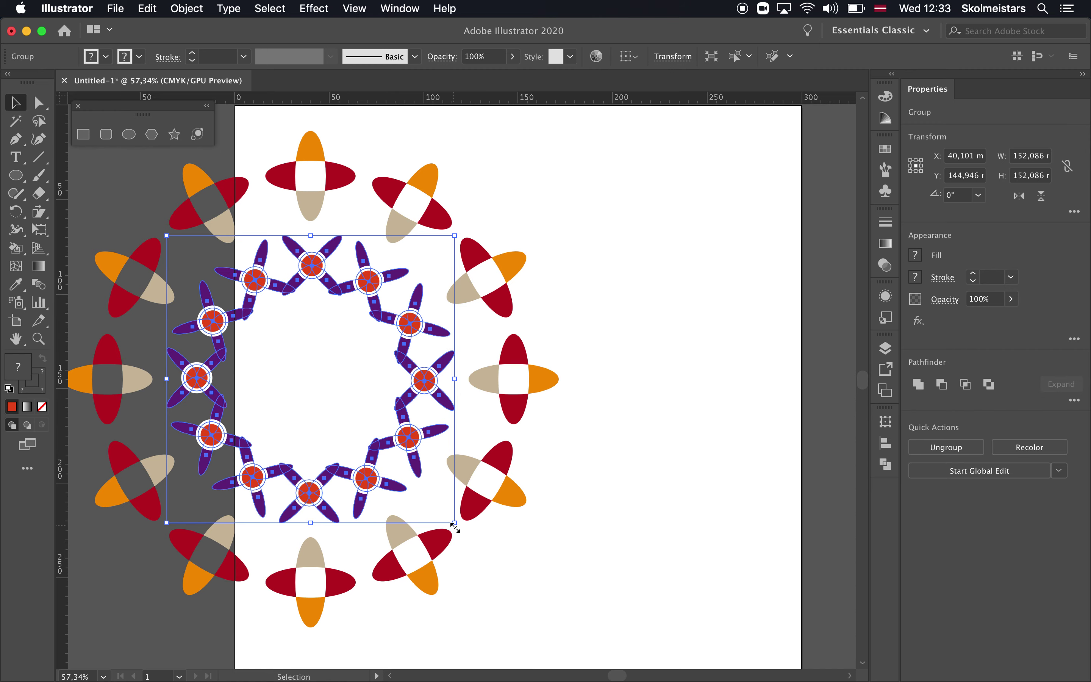
{"action": "left_click_drag", "start_coordinate": [454, 525], "coordinate": [469, 537]}
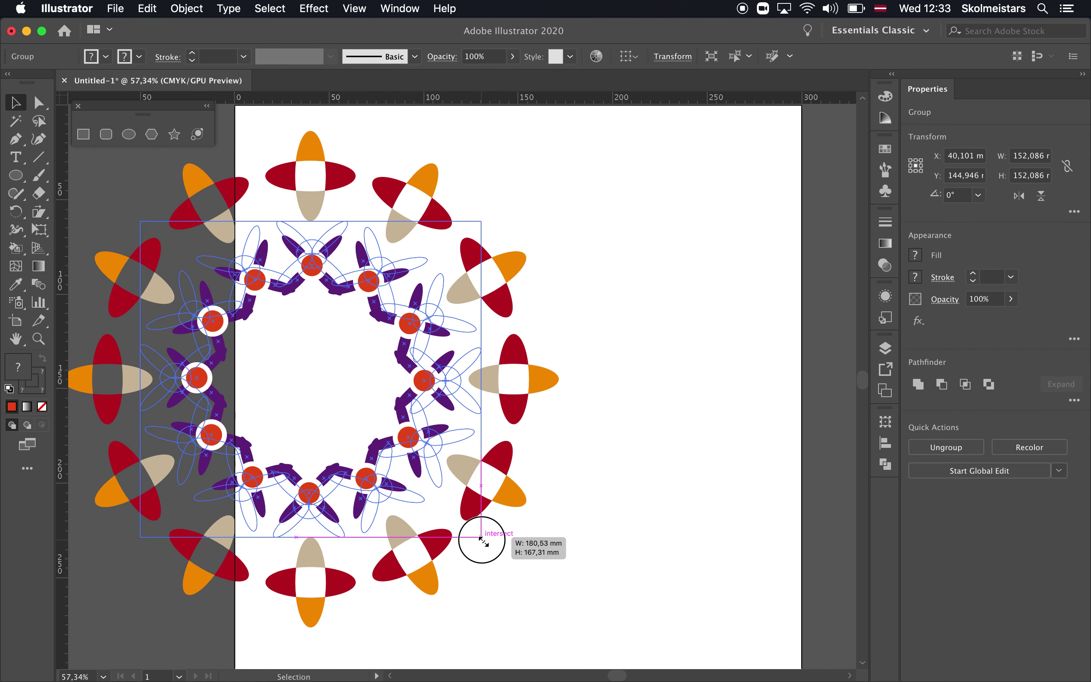
{"action": "left_click_drag", "start_coordinate": [469, 537], "coordinate": [491, 554]}
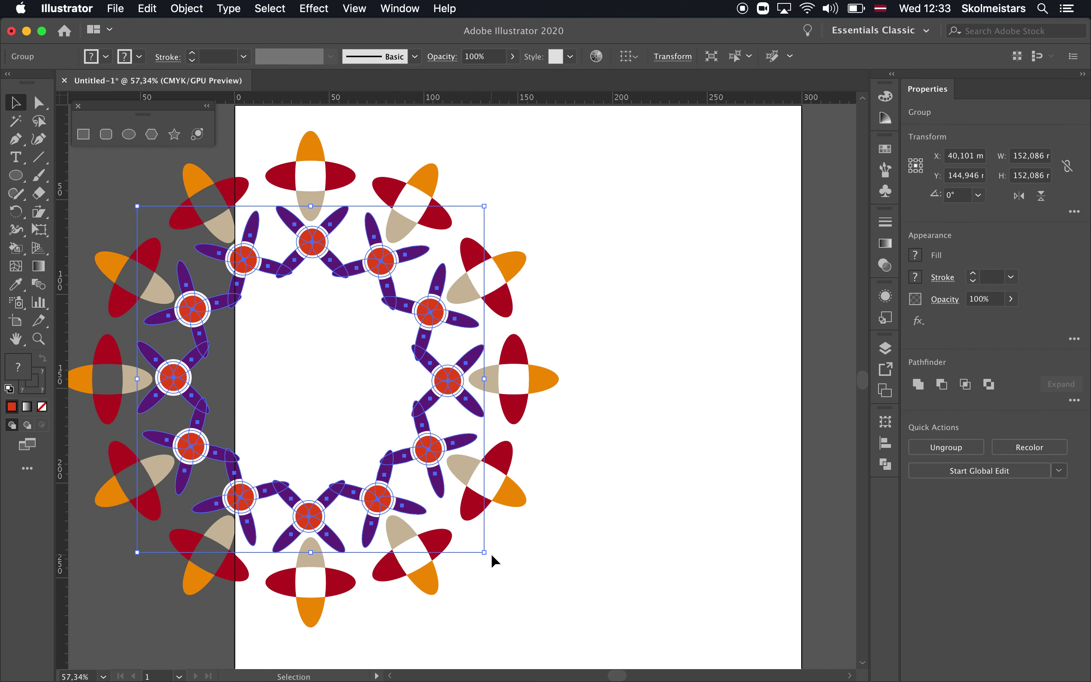
{"action": "left_click", "coordinate": [587, 393]}
- Align the mandala group to the artboard's horizontal and vertical centres
{"action": "left_click", "coordinate": [382, 480]}
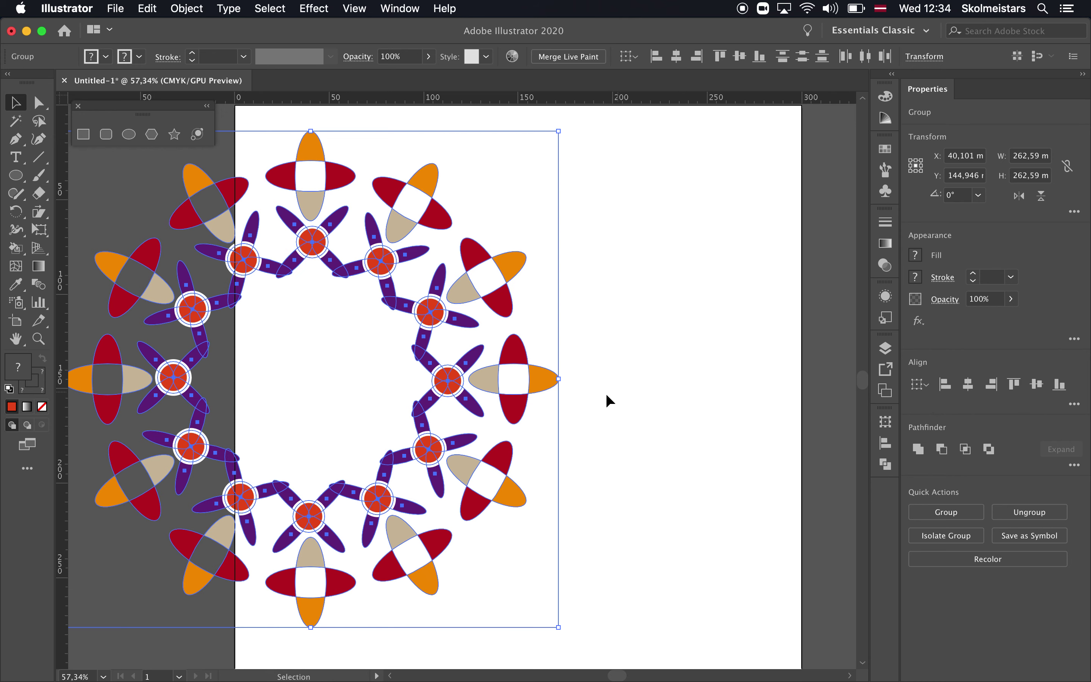
{"action": "left_click", "coordinate": [920, 385]}
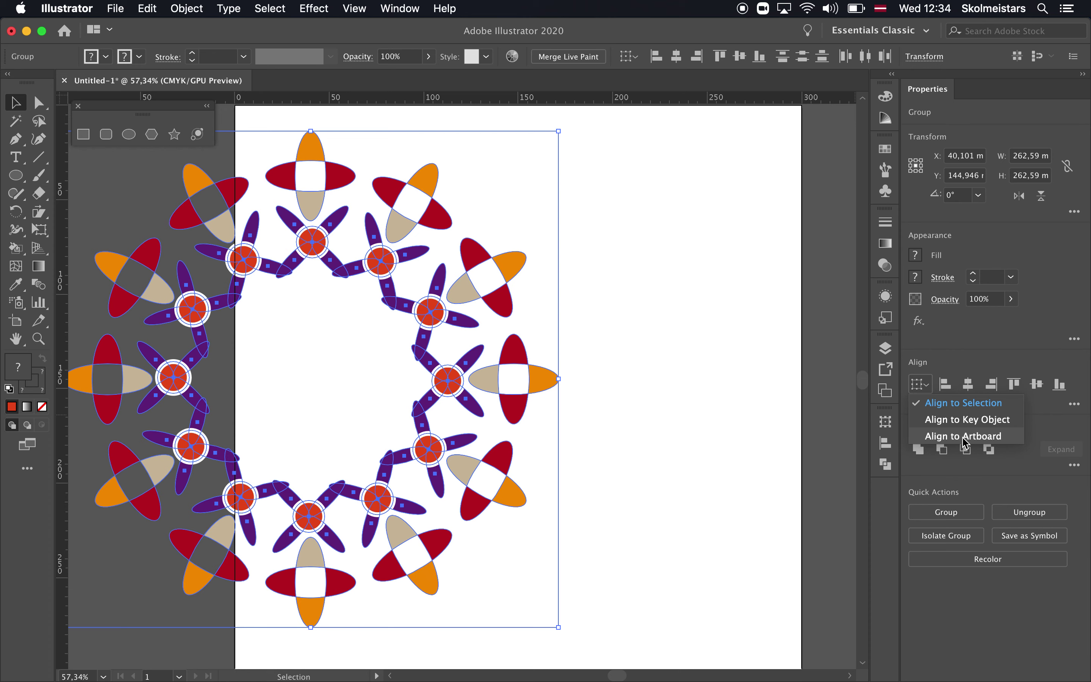
{"action": "left_click", "coordinate": [964, 437]}
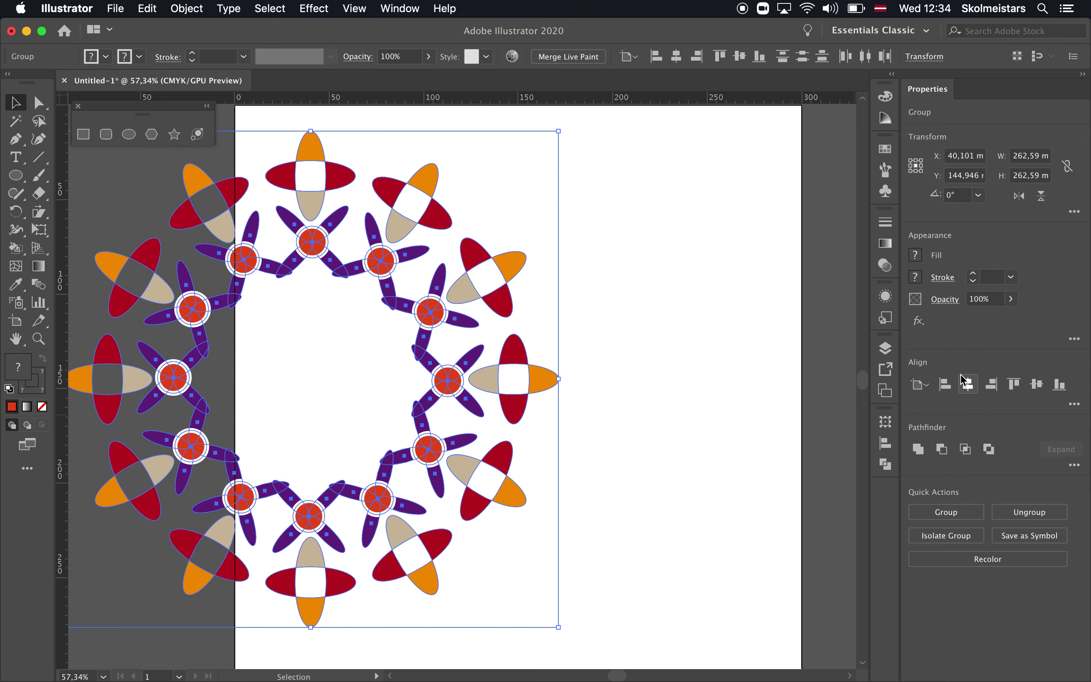
{"action": "left_click", "coordinate": [968, 384]}
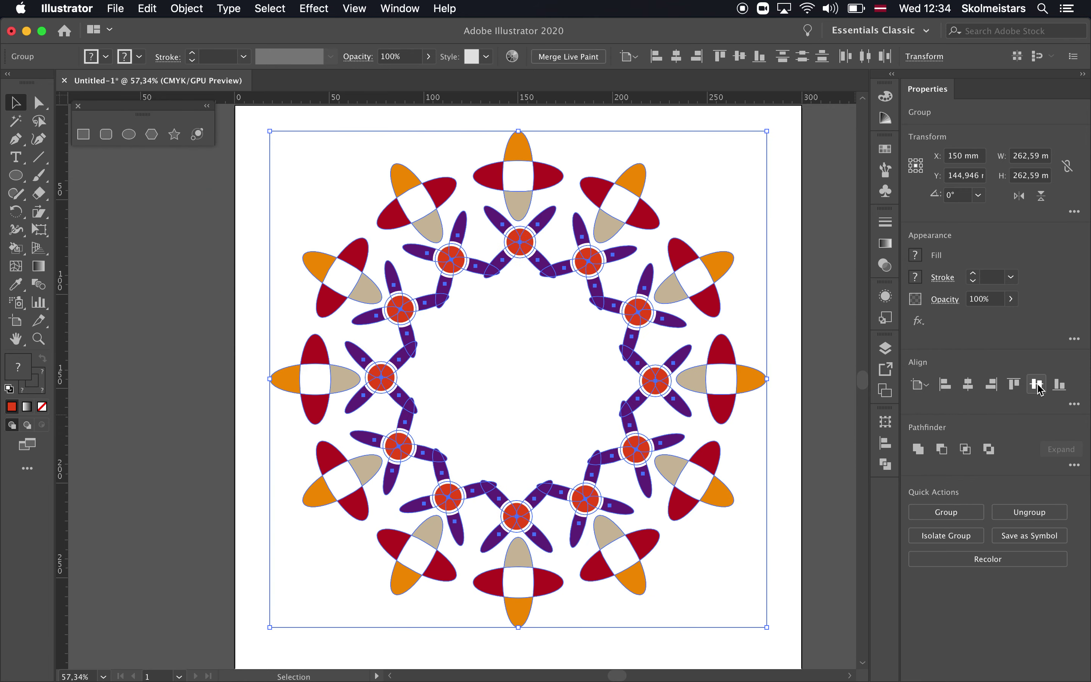
{"action": "left_click", "coordinate": [1035, 388]}
- Revert an accidental move of the ring artwork and reselect the whole mandala group
{"action": "left_click", "coordinate": [218, 302]}
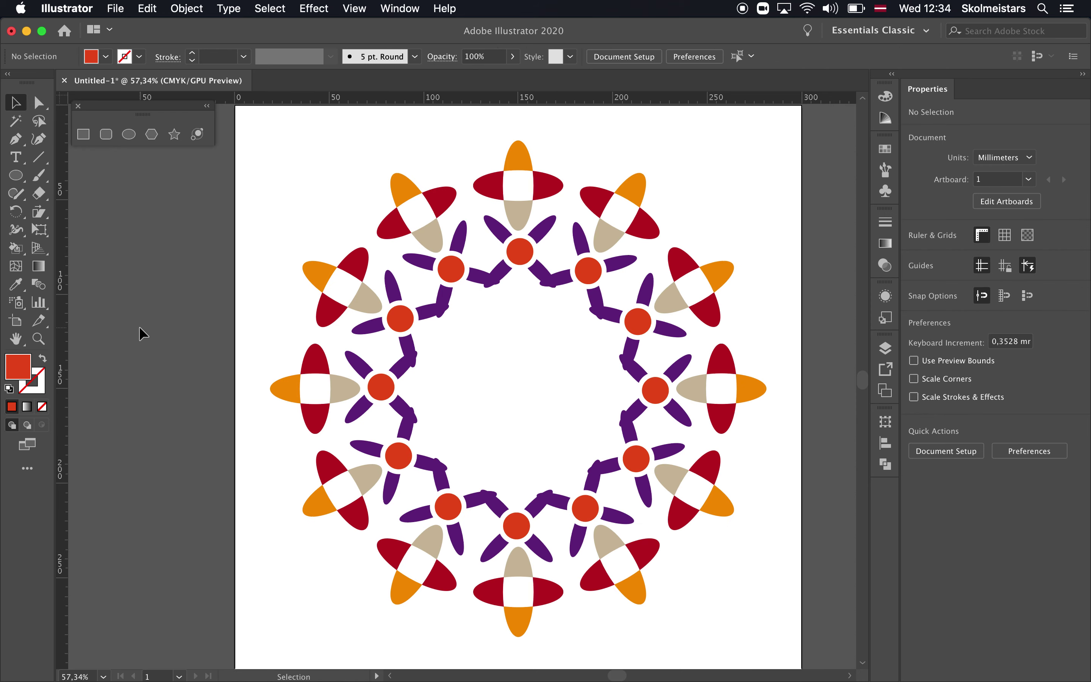
{"action": "scroll", "coordinate": [140, 329], "scroll_direction": "down", "scroll_amount": 1}
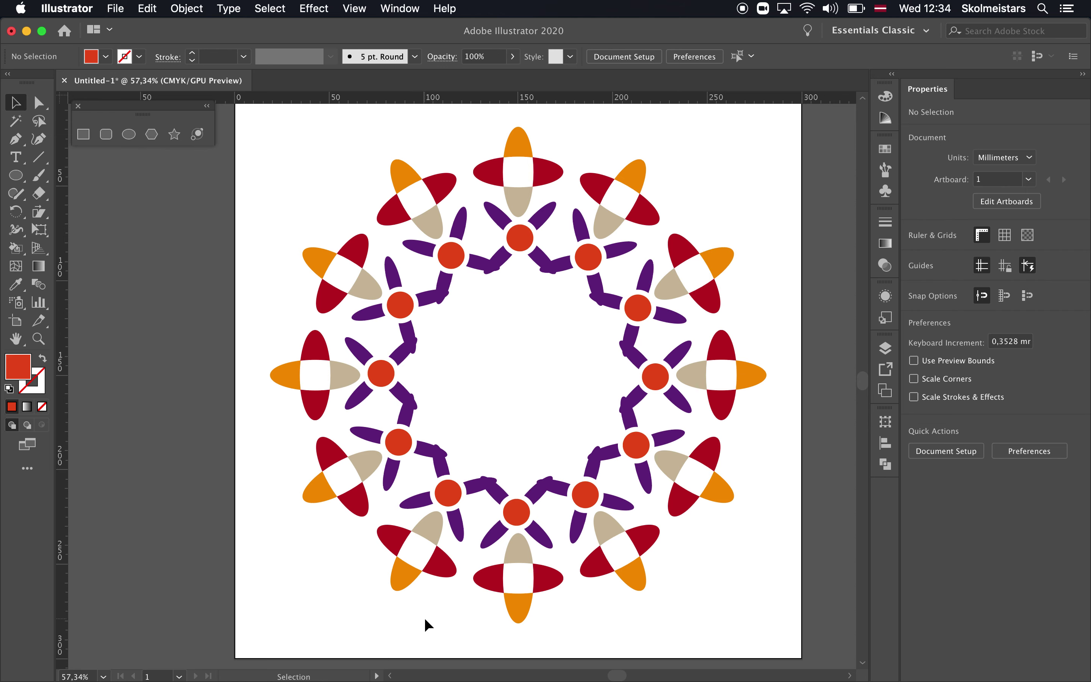
{"action": "mouse_move", "coordinate": [540, 174]}
{"action": "left_mouse_down"}
{"action": "mouse_move", "coordinate": [548, 170]}
{"action": "mouse_move", "coordinate": [547, 185]}
{"action": "left_mouse_up"}
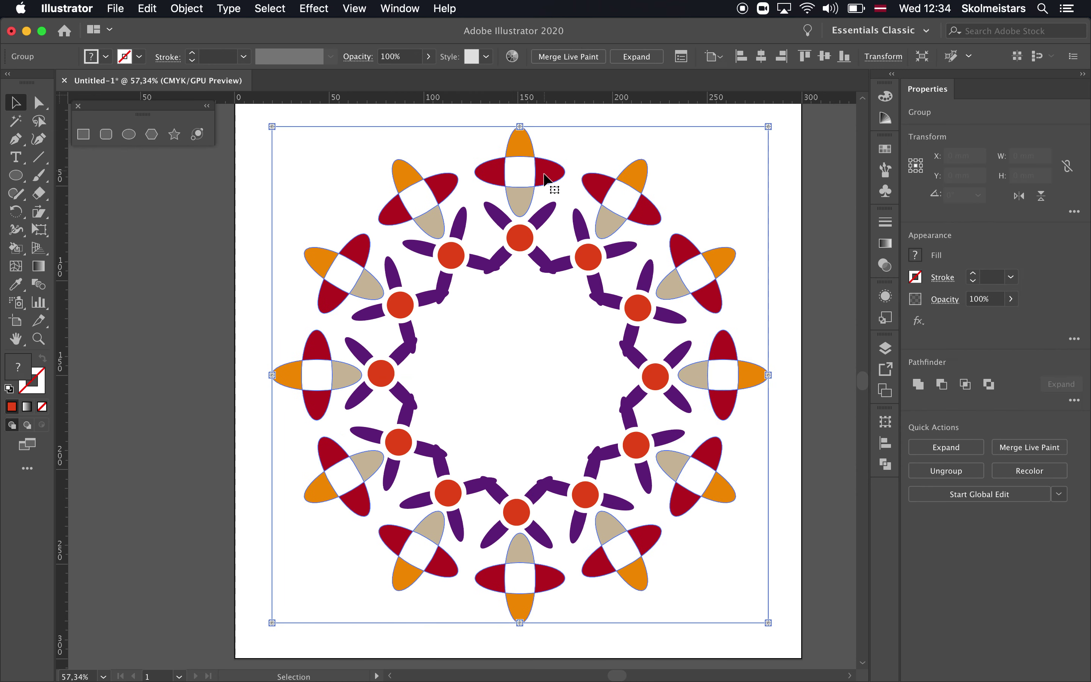
{"action": "key", "text": "v"}
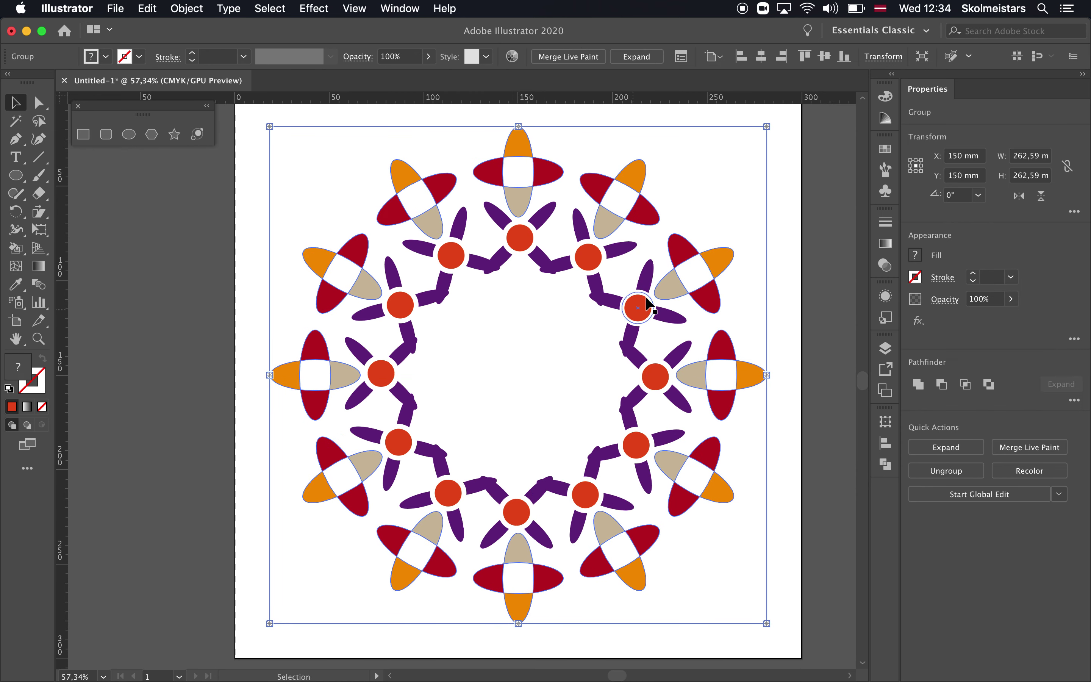
{"action": "left_click", "coordinate": [778, 230]}
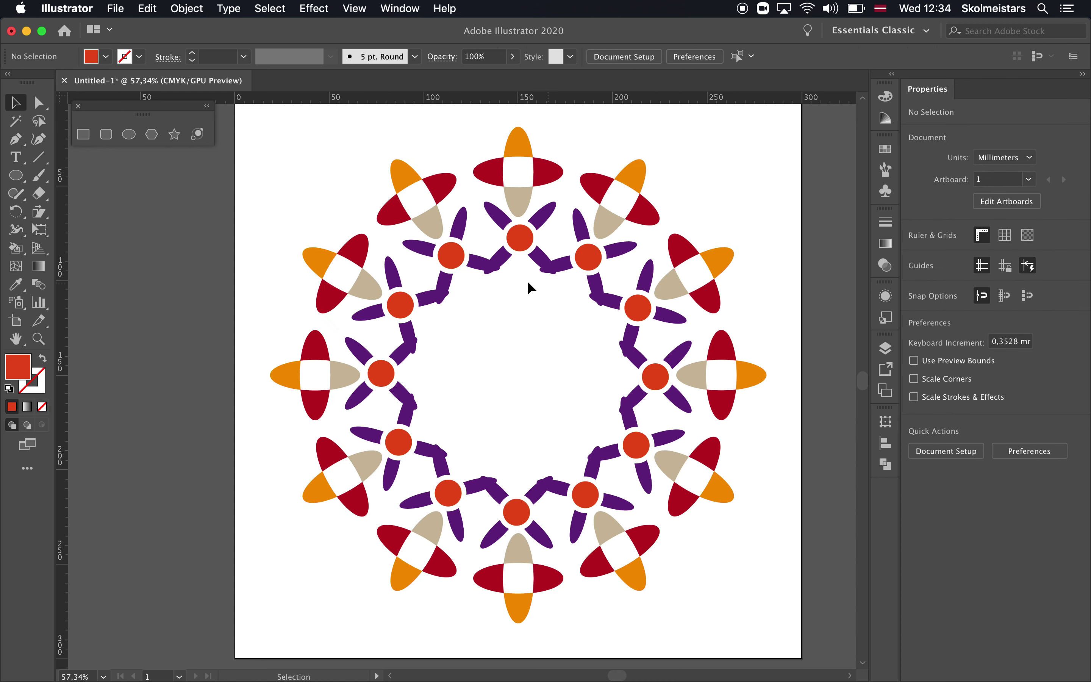
{"action": "left_click", "coordinate": [727, 266]}
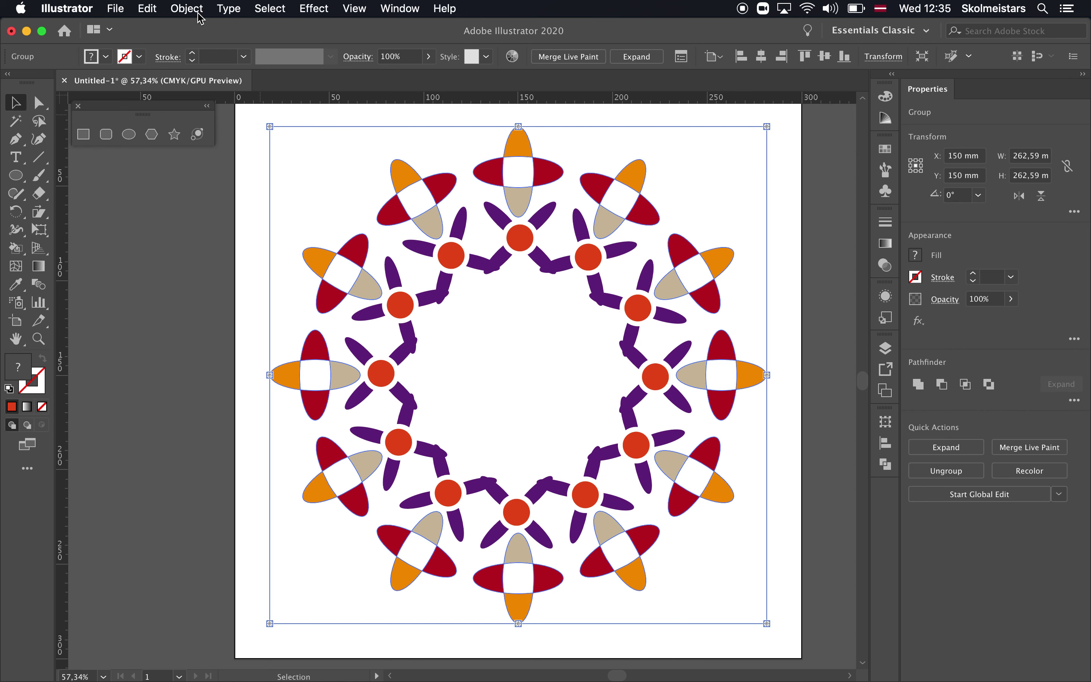
- Preview a uniform 35% scale of the mandala in the Scale dialog
{"action": "left_click", "coordinate": [186, 8]}
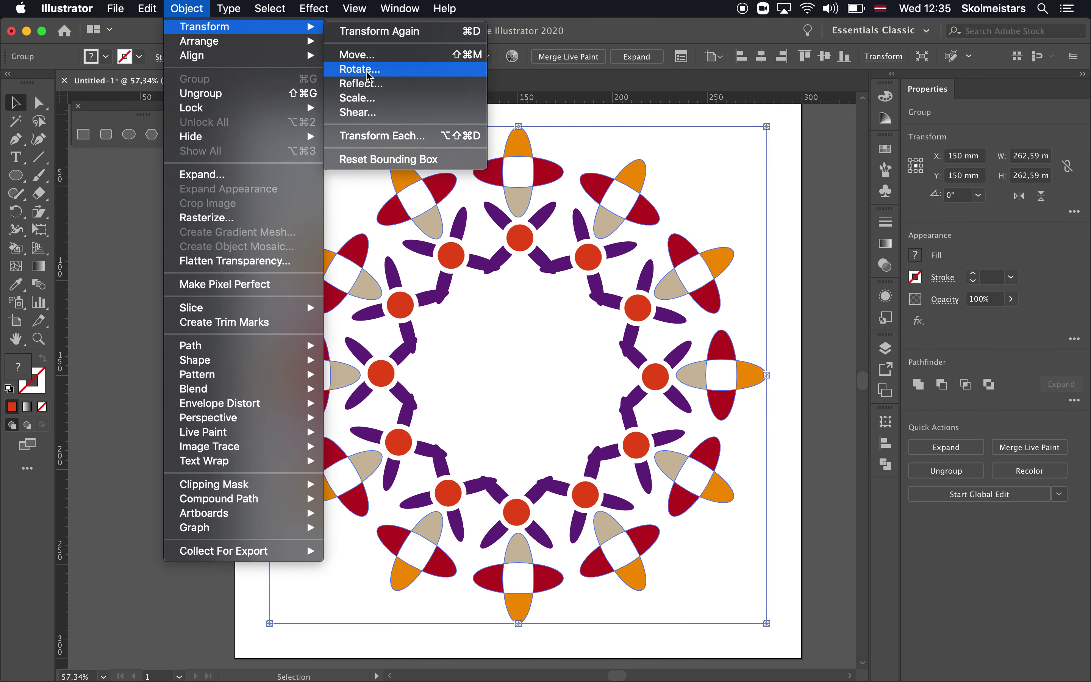
{"action": "left_click", "coordinate": [380, 99]}
{"action": "left_click", "coordinate": [619, 182]}
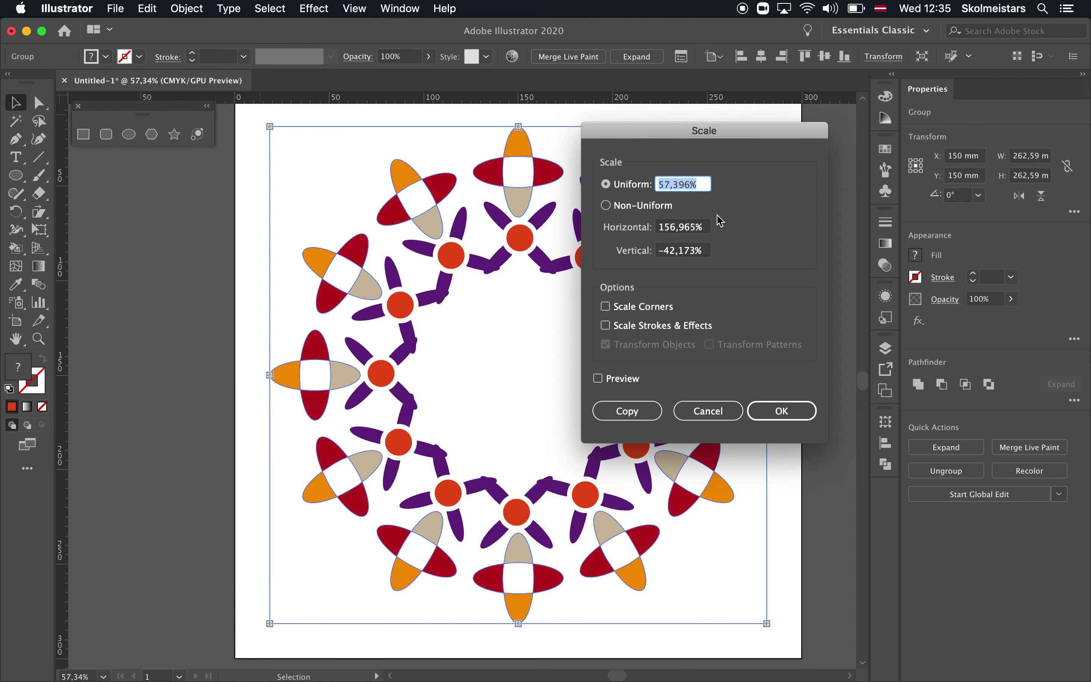
{"action": "type", "text": "35"}
{"action": "left_click", "coordinate": [599, 380]}
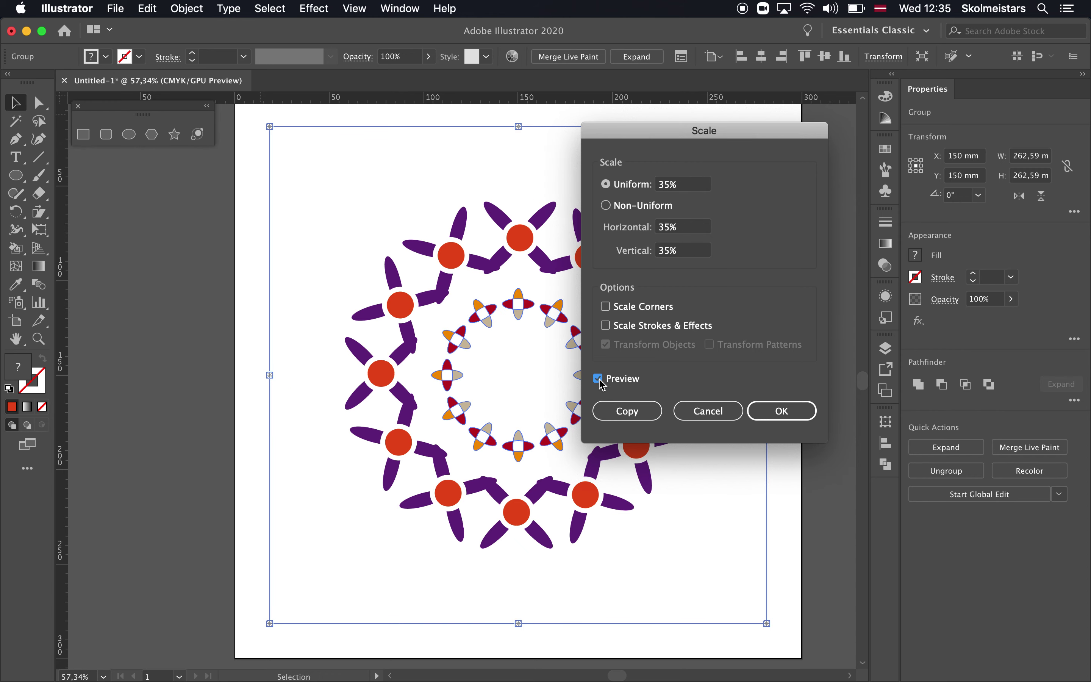
{"action": "left_click", "coordinate": [598, 379]}
- Adjust the uniform scale through 45% to 48% and create a scaled copy of the cross ring
{"action": "left_click_drag", "start_coordinate": [690, 184], "coordinate": [647, 189]}
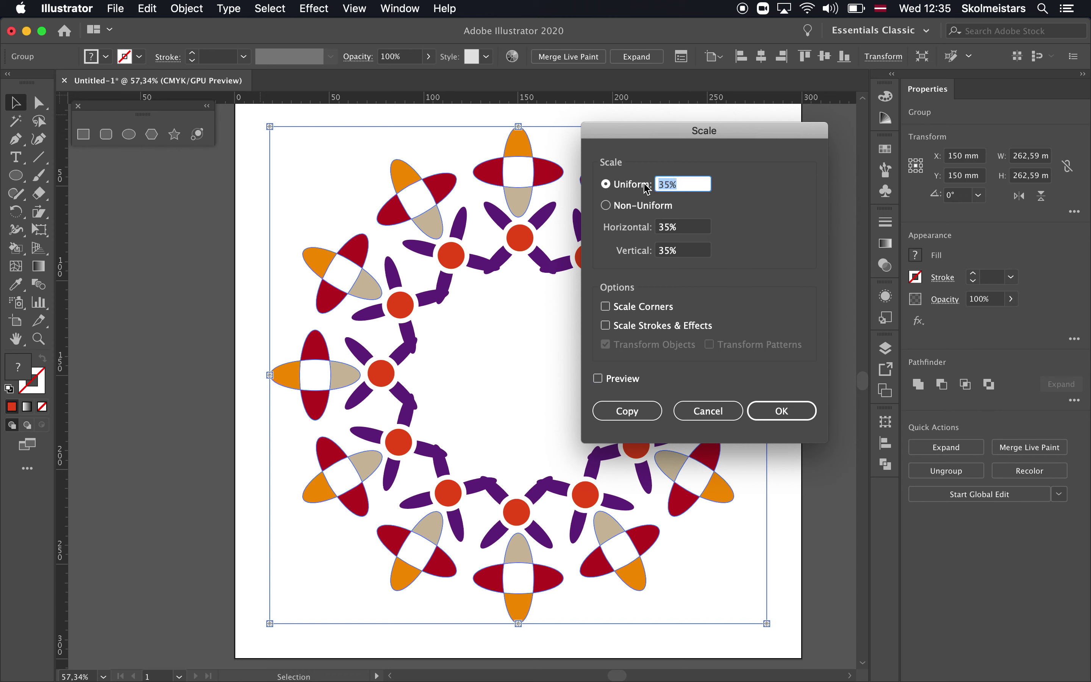
{"action": "type", "text": "45"}
{"action": "left_click", "coordinate": [598, 379]}
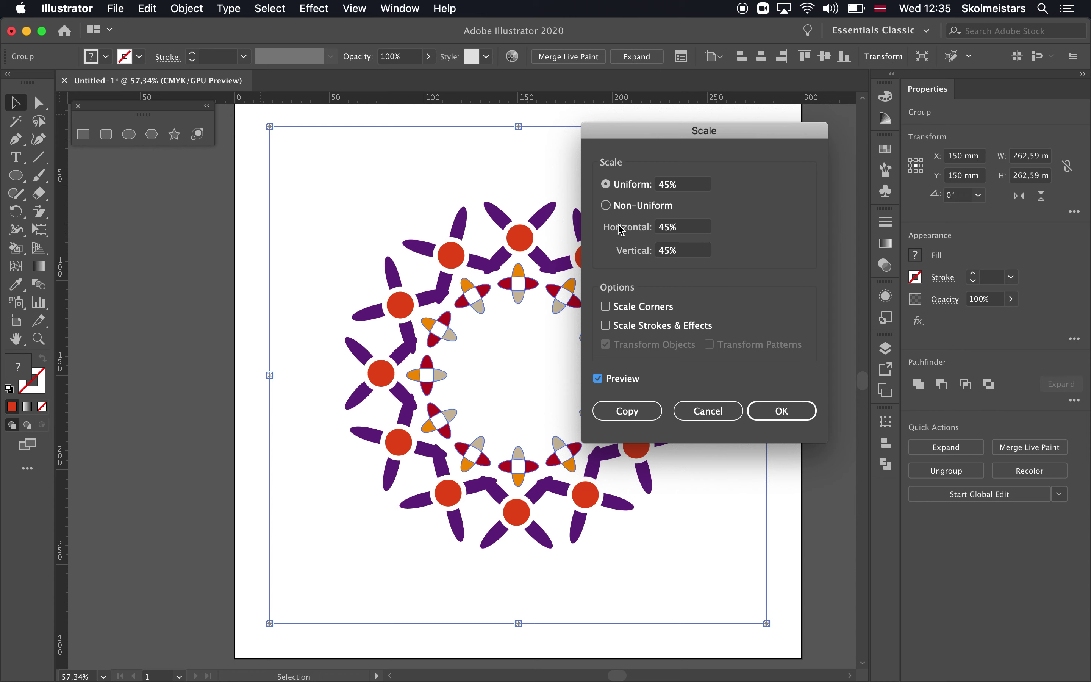
{"action": "left_click", "coordinate": [600, 381]}
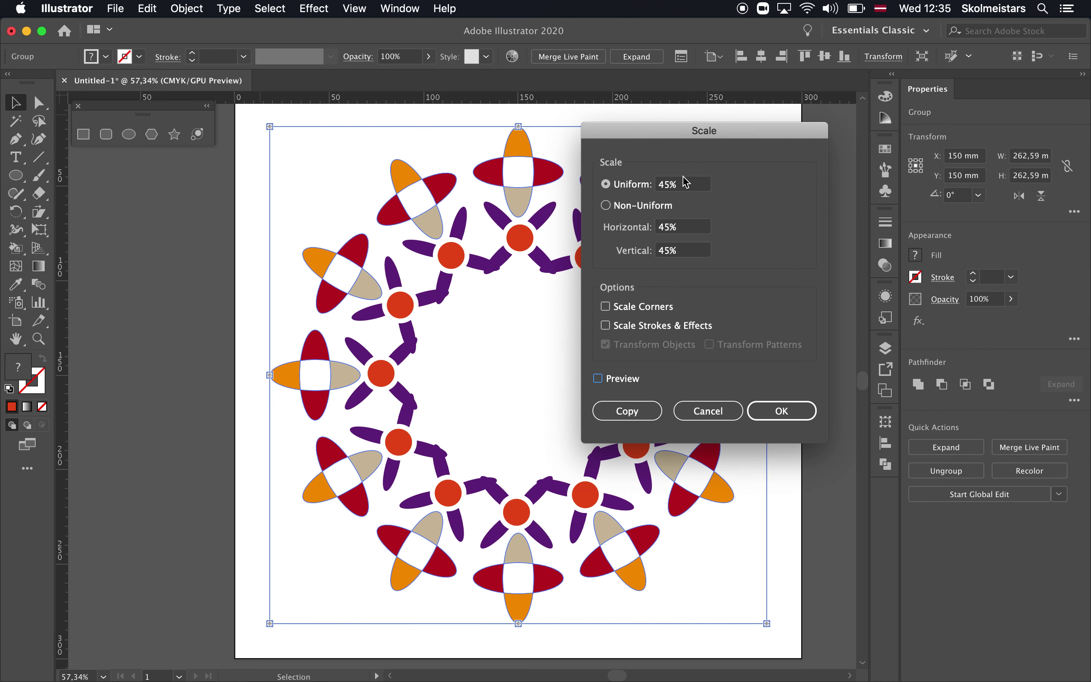
{"action": "left_click_drag", "start_coordinate": [691, 183], "coordinate": [631, 191]}
{"action": "type", "text": "48"}
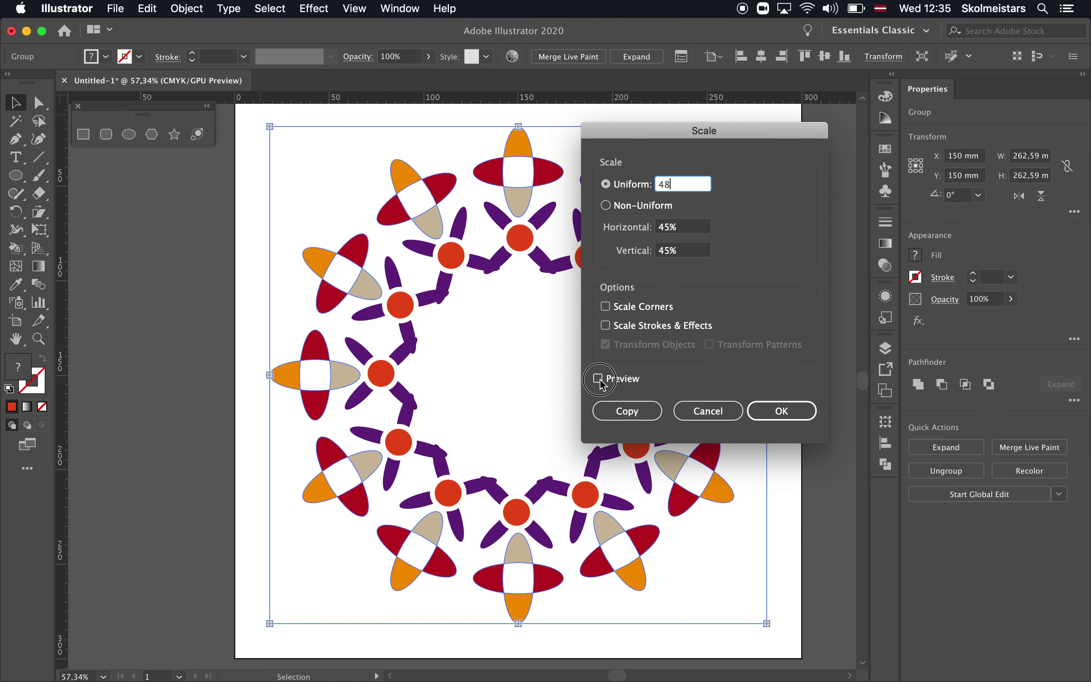
{"action": "left_click", "coordinate": [598, 379]}
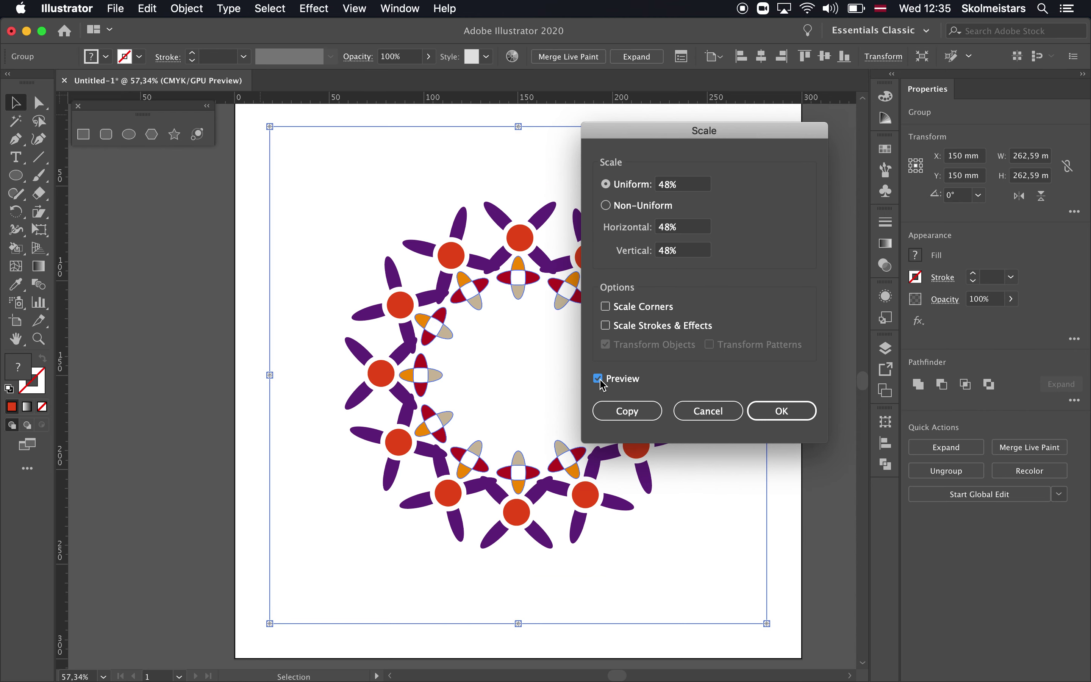
{"action": "left_click", "coordinate": [636, 412]}
- Make a 48% scaled copy of the purple flower ring in the centre
{"action": "left_click", "coordinate": [136, 251]}
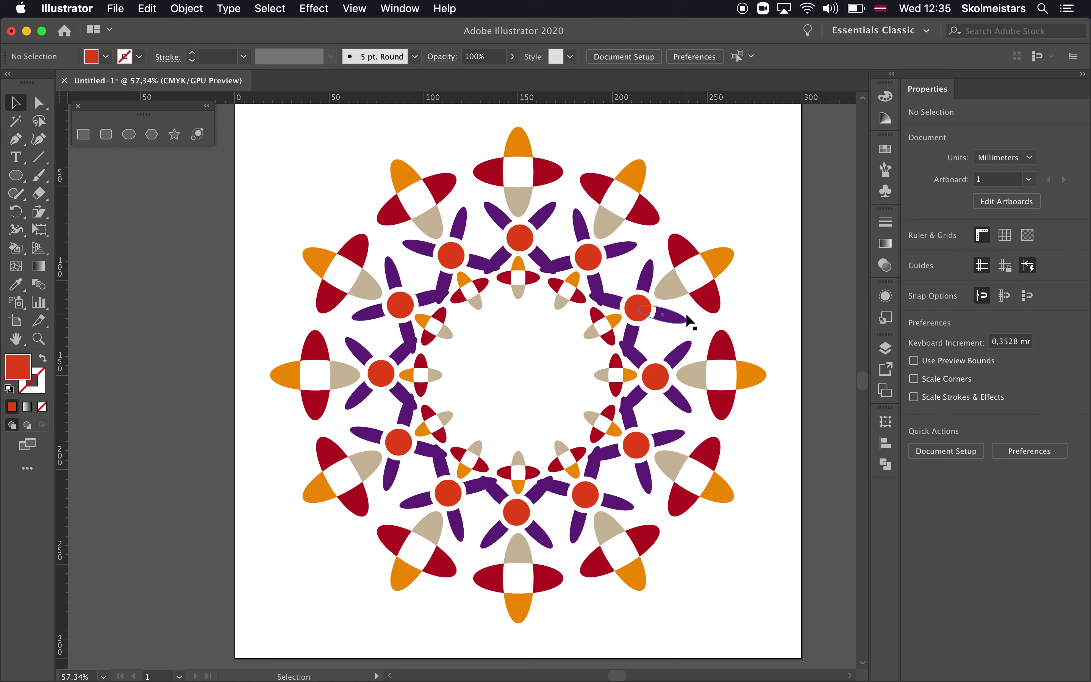
{"action": "left_click", "coordinate": [612, 255]}
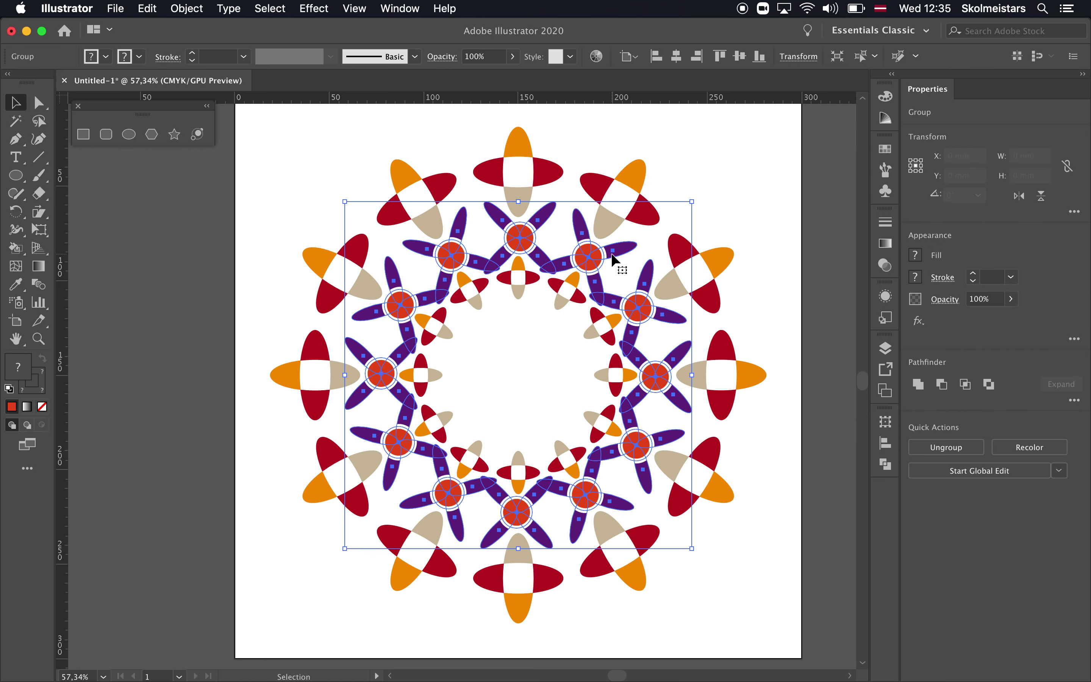
{"action": "left_click", "coordinate": [197, 8]}
{"action": "mouse_move", "coordinate": [205, 27]}
{"action": "left_click", "coordinate": [428, 102]}
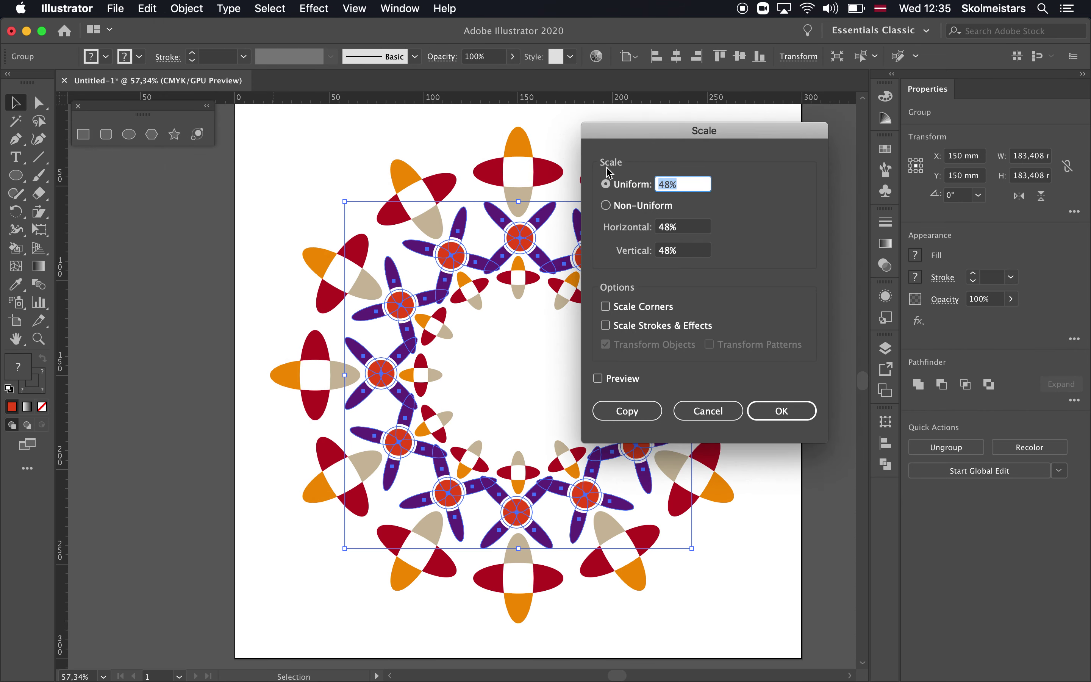
{"action": "left_click", "coordinate": [604, 379]}
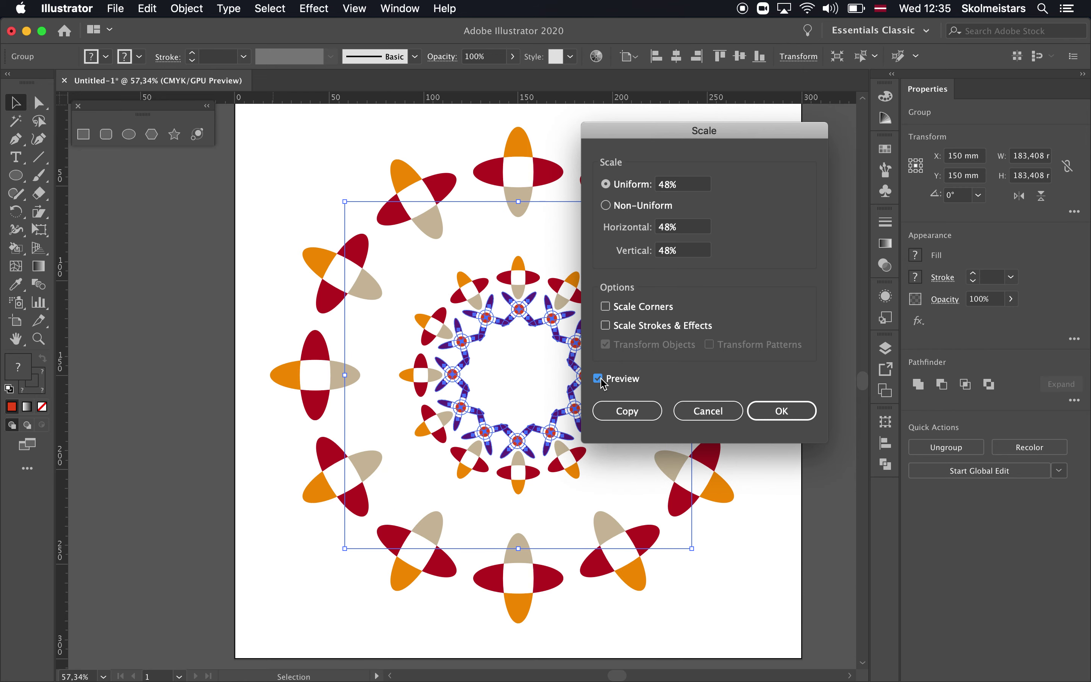
{"action": "left_click", "coordinate": [628, 410]}
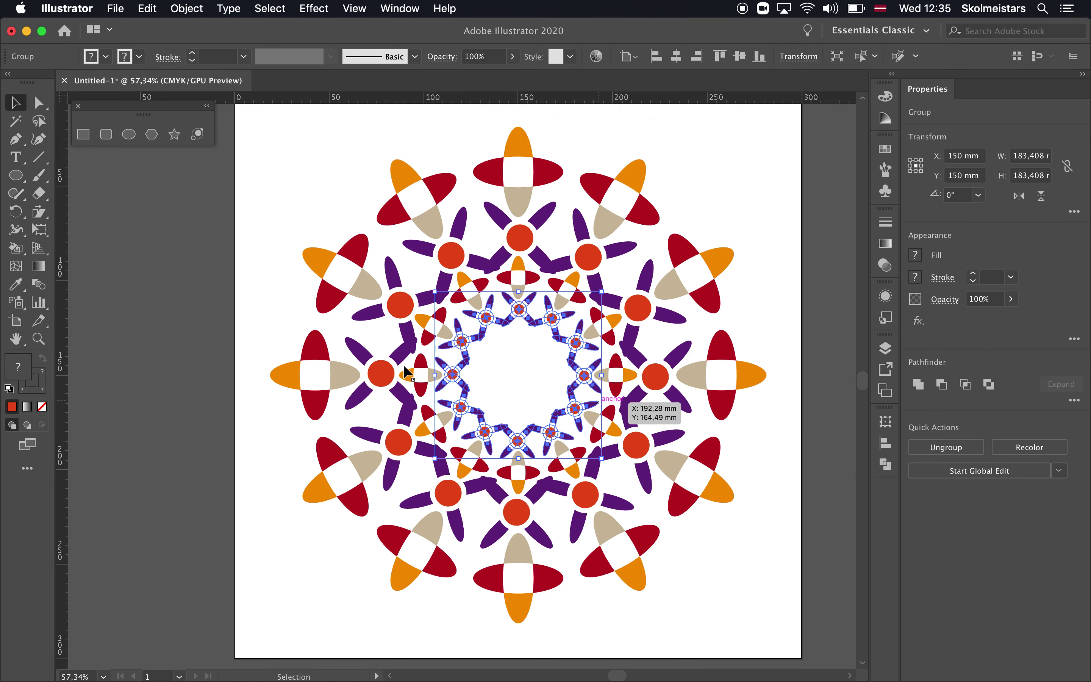
{"action": "left_click", "coordinate": [194, 285]}
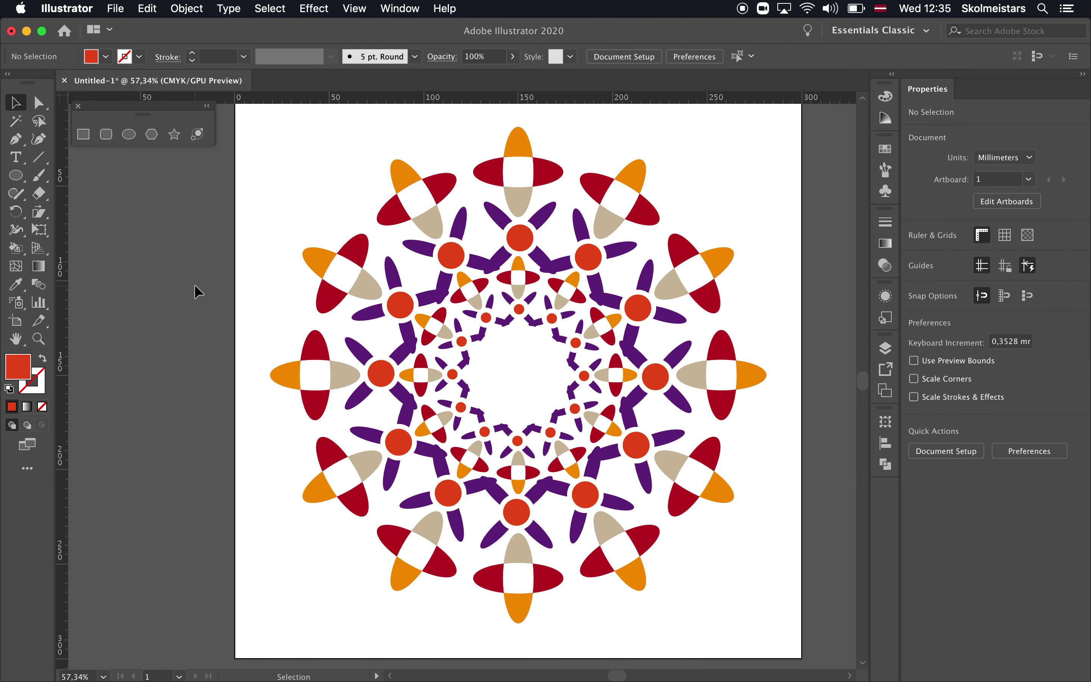